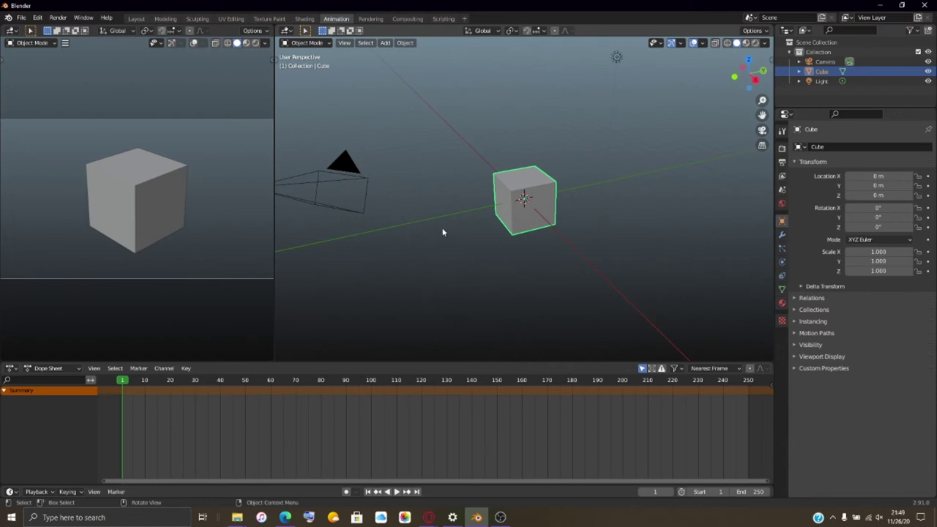
- Select the camera and lower it along the Z axis to a height of about 1.42 m
right_click(318, 181)
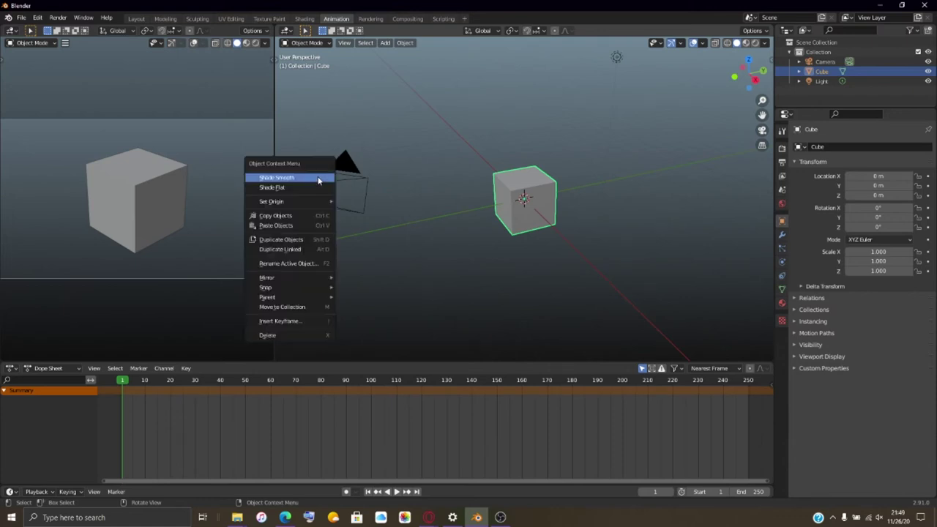
key("Escape")
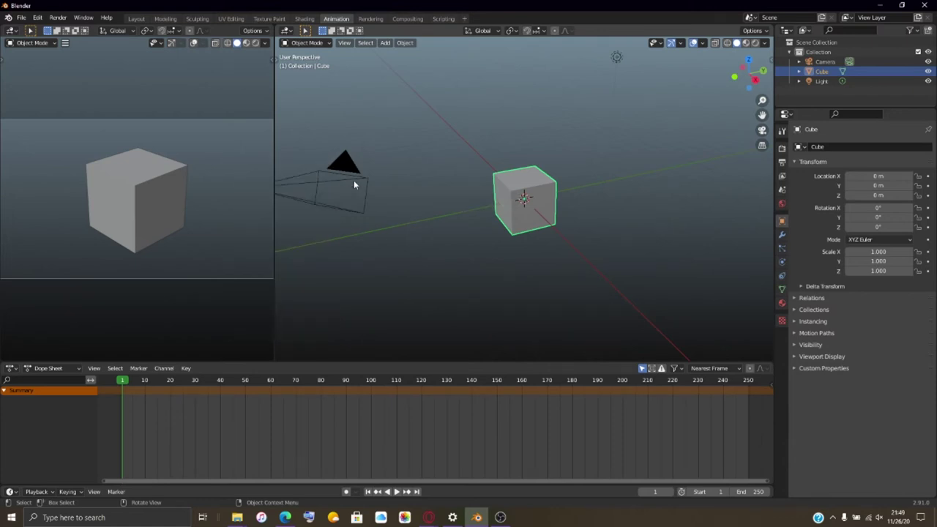
left_click(379, 219)
scroll(381, 220, "up", 2)
scroll(381, 220, "down", 4)
middle_click_drag(381, 221, 426, 208)
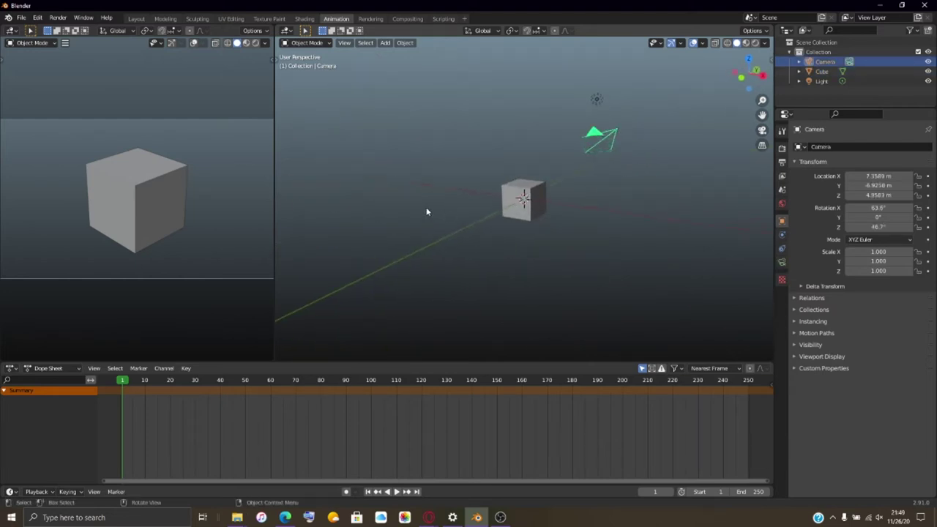
left_click(278, 63)
left_click(276, 61)
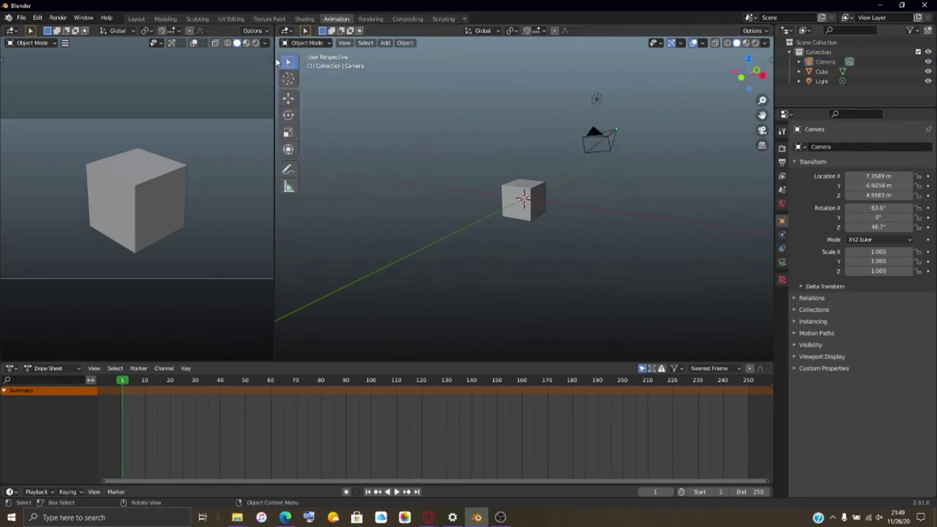
left_click(288, 97)
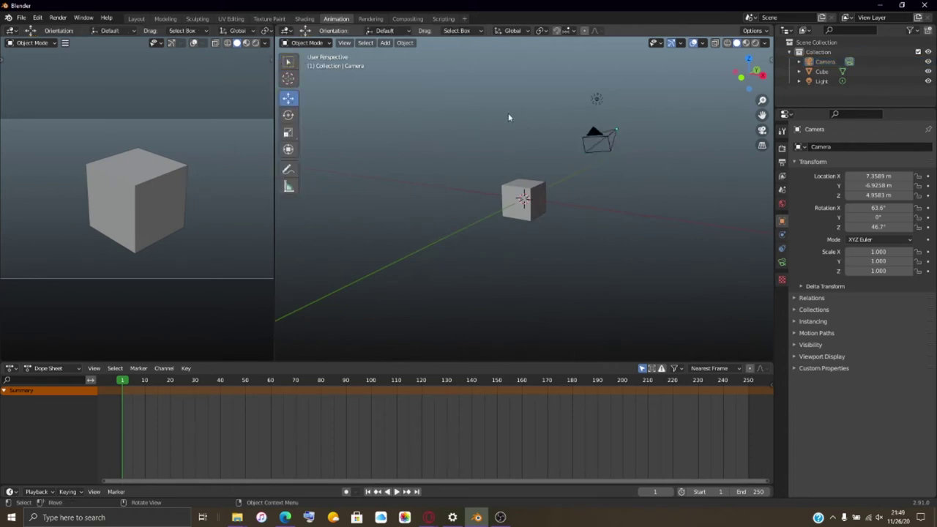
left_click(603, 132)
left_click_drag(618, 89, 596, 192)
- Set the camera's X rotation to 90° and its Z rotation to 0°
left_click(889, 207)
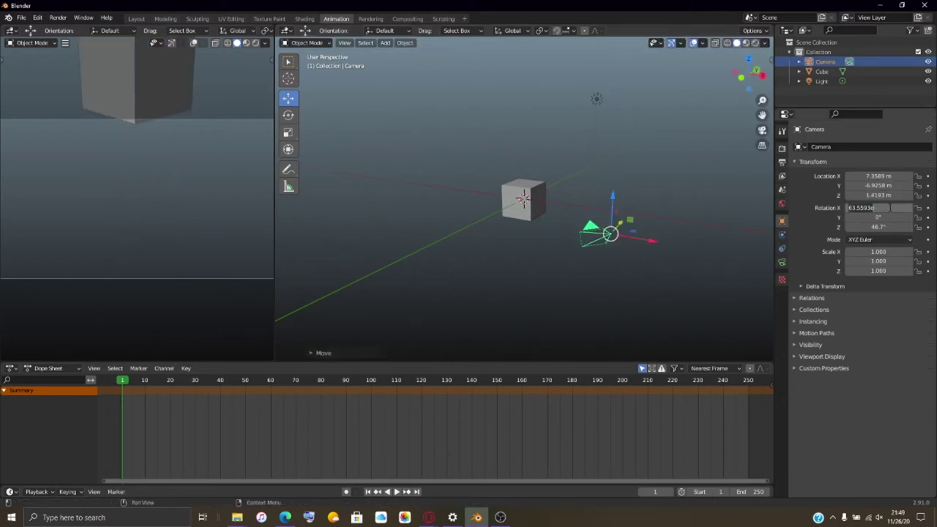
type("90")
key("Return")
left_click_drag(878, 226, 848, 227)
left_click(883, 227)
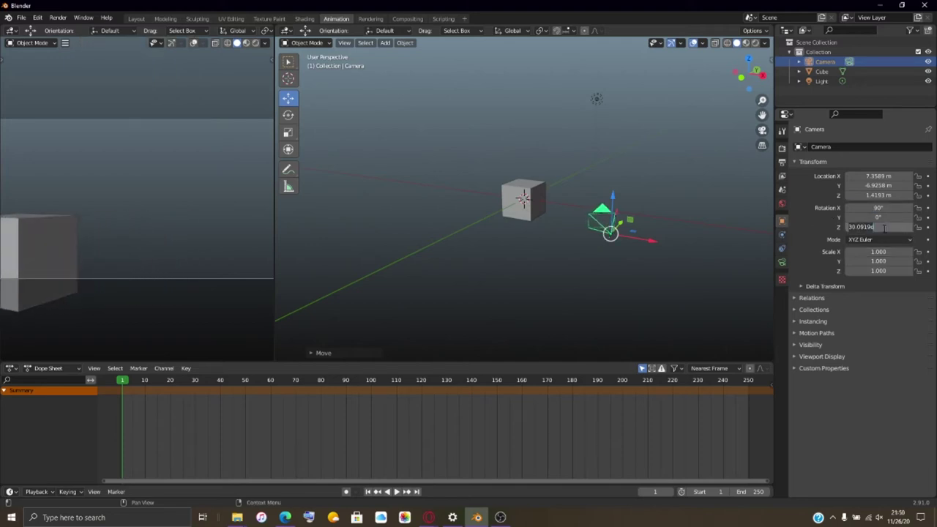
type("0")
key("Return")
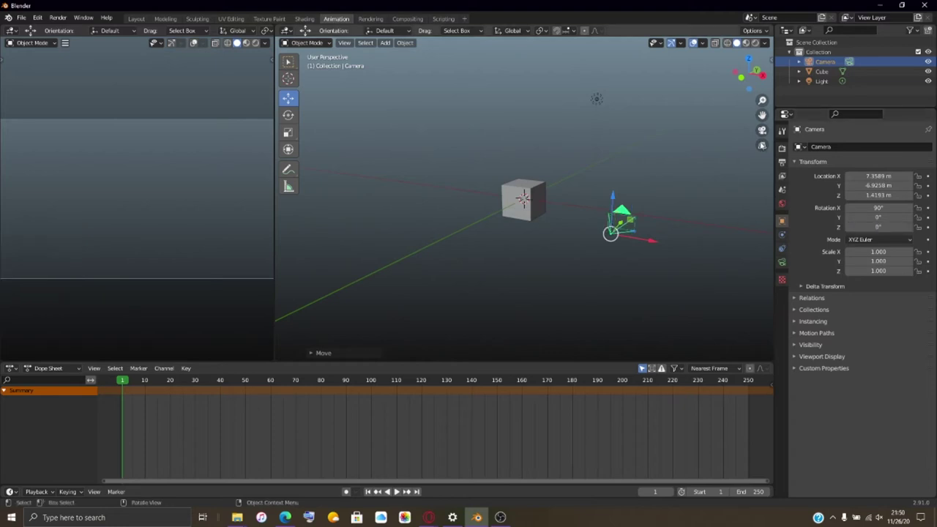
- Enlarge the camera view and move the camera to about X -0.07 m and Z 0.004 m to centre the cube in the frame
left_click_drag(654, 243, 454, 240)
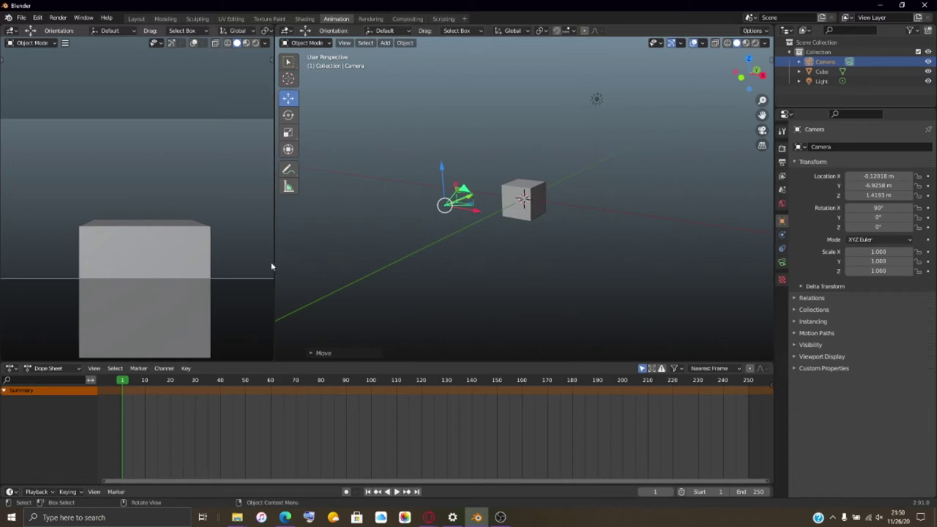
left_click_drag(274, 255, 433, 273)
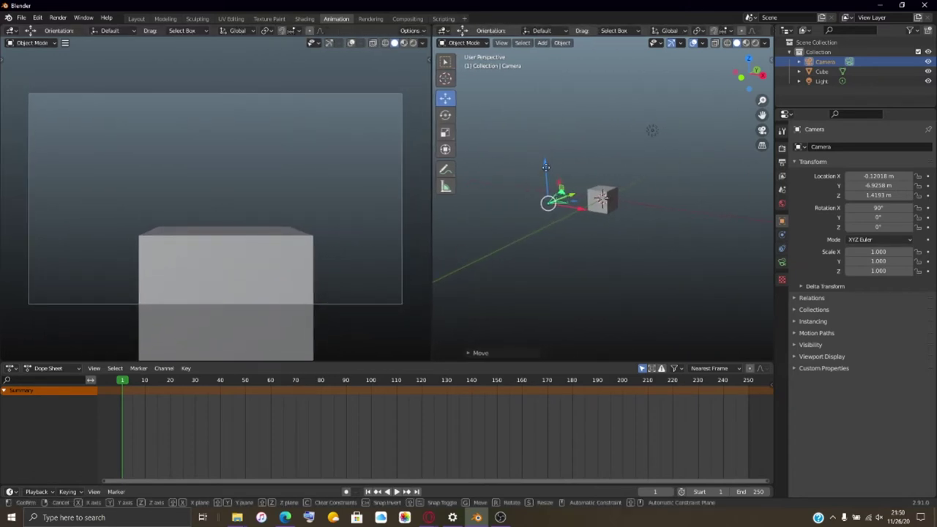
left_click_drag(539, 171, 535, 185)
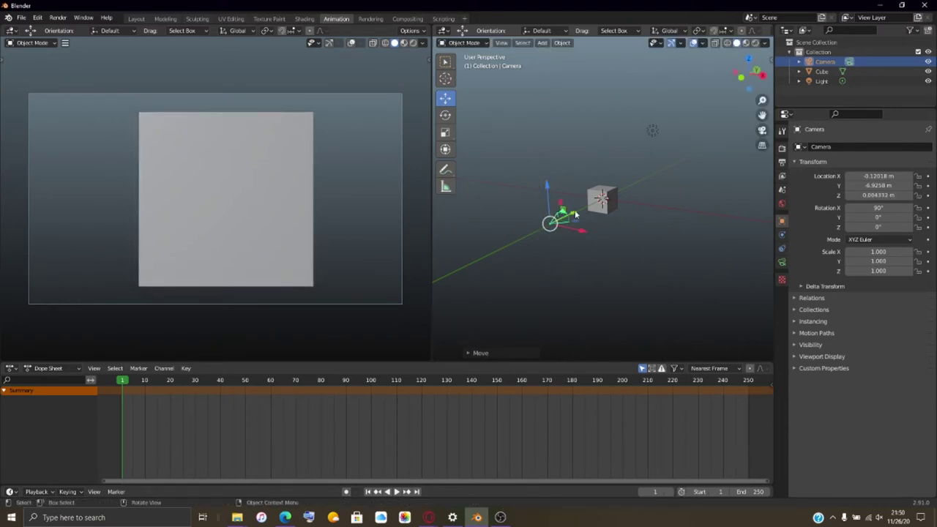
mouse_move(579, 228)
left_mouse_down()
mouse_move(572, 222)
mouse_move(581, 226)
left_mouse_up()
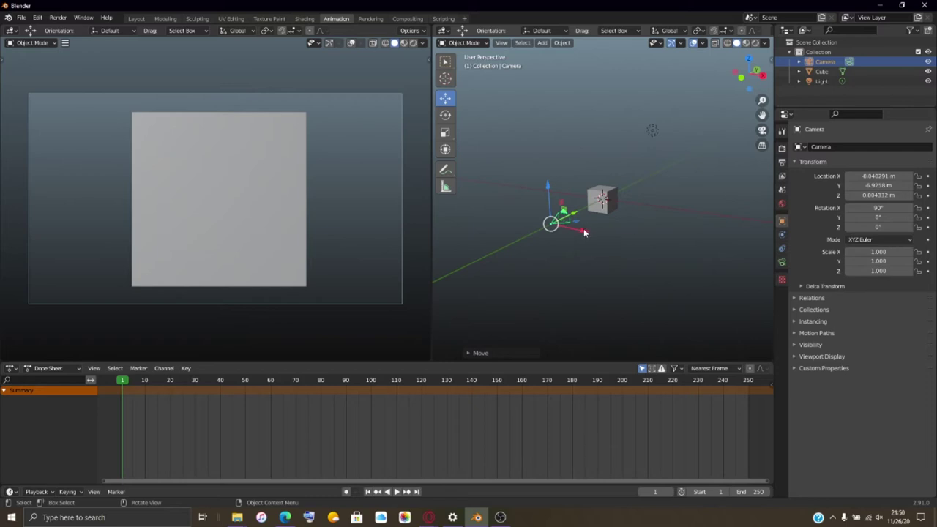
left_click_drag(580, 227, 581, 228)
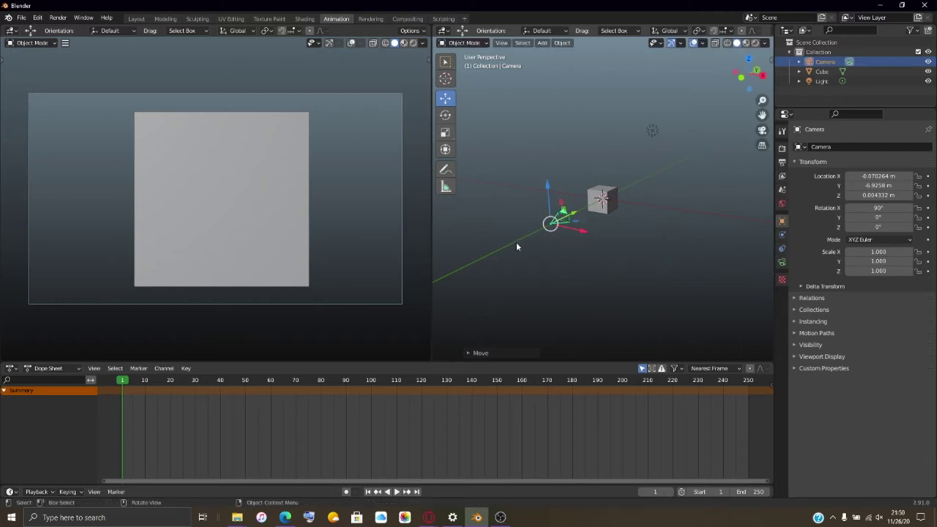
- Delete the default cube and add a text object in its place
left_click(597, 202)
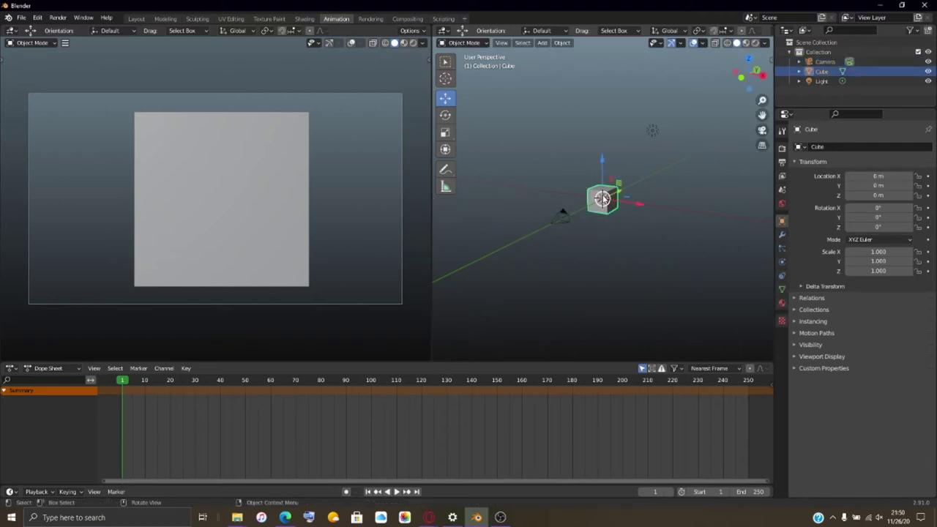
key("x")
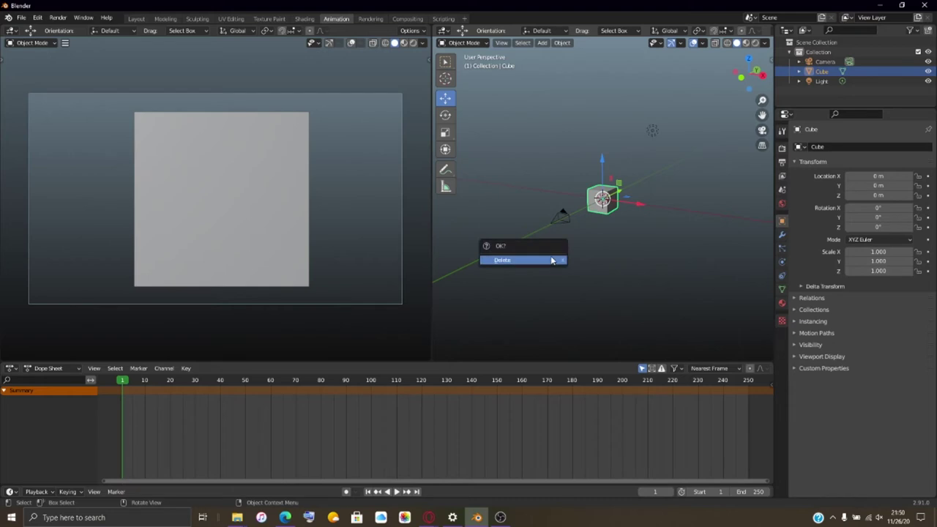
left_click(550, 261)
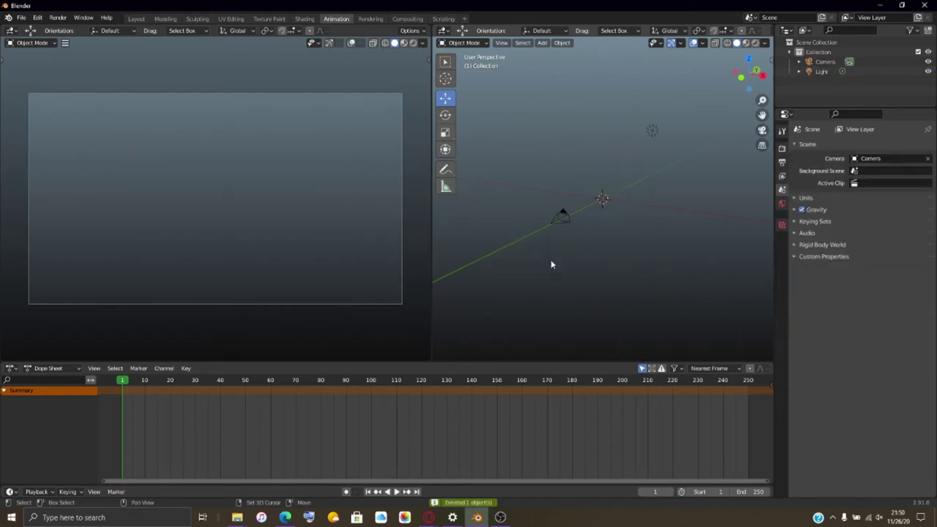
key("shift+a")
mouse_move(551, 262)
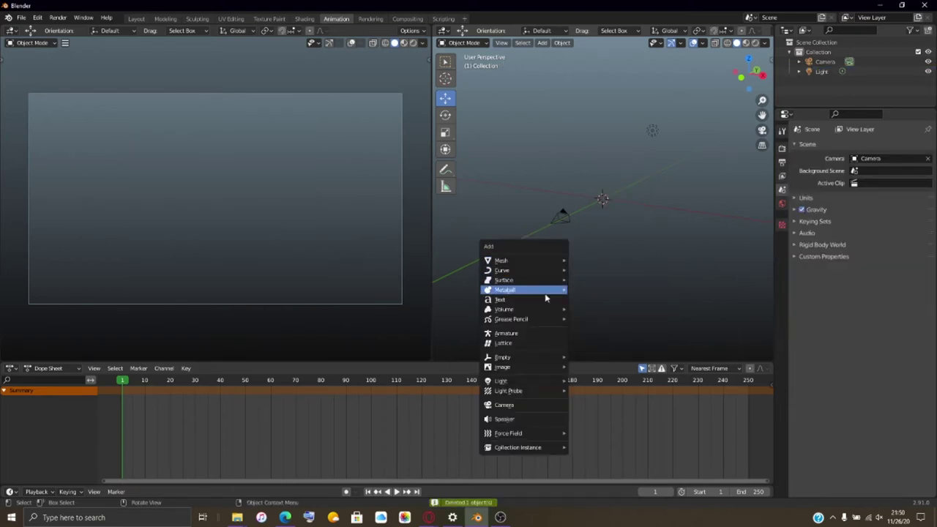
left_click(544, 301)
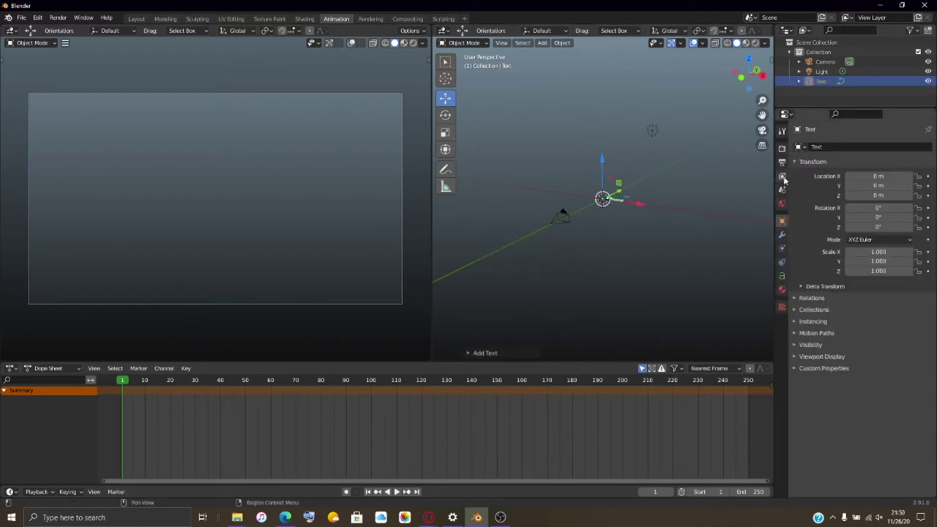
- Set the text object's X rotation to 90° so it stands upright facing the camera
left_click(445, 115)
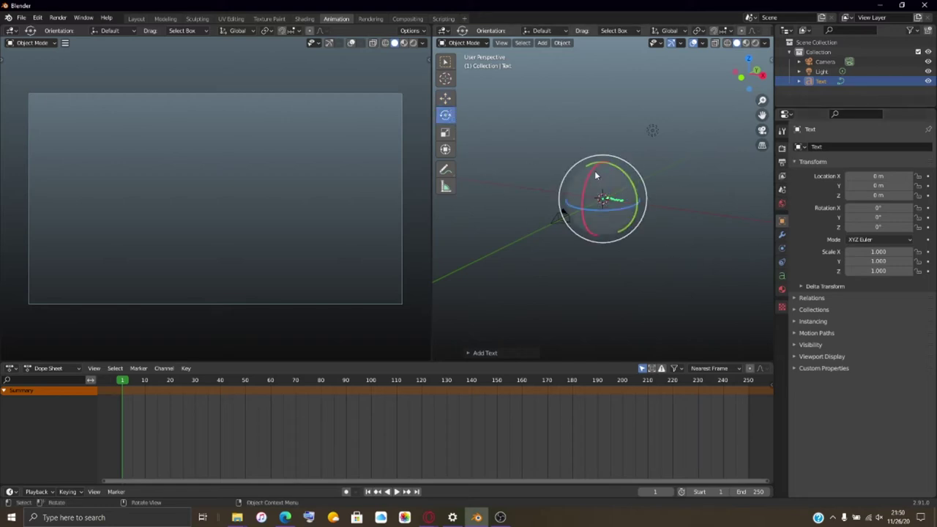
left_click_drag(860, 217, 907, 208)
key("Escape")
left_click(878, 208)
type("60")
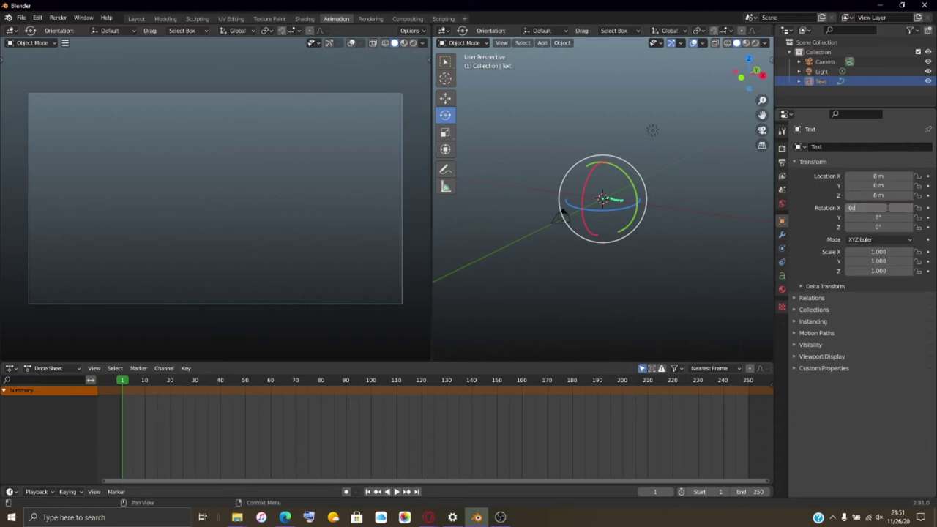
key("BackSpace")
type("9")
key("Return")
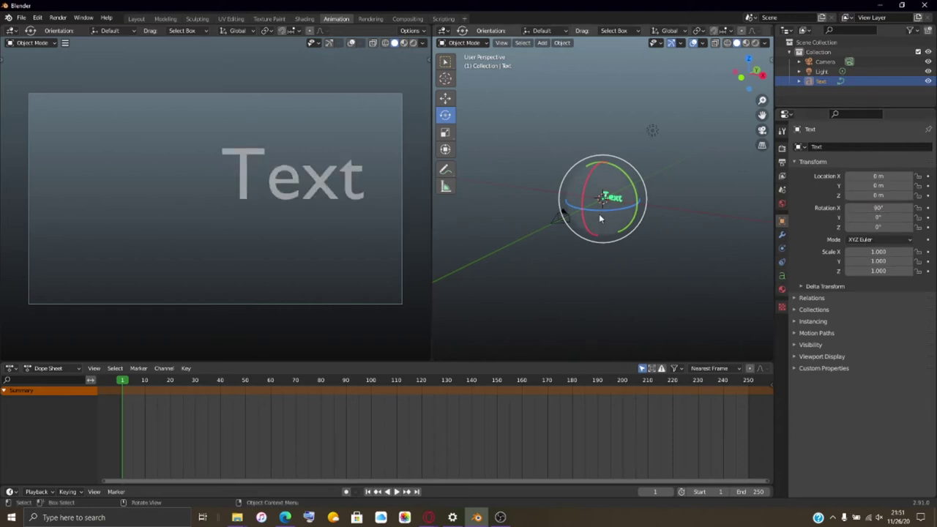
- Move the text object to about X -1.05 m and Z -0.19 m to centre it in the camera frame
left_click(445, 98)
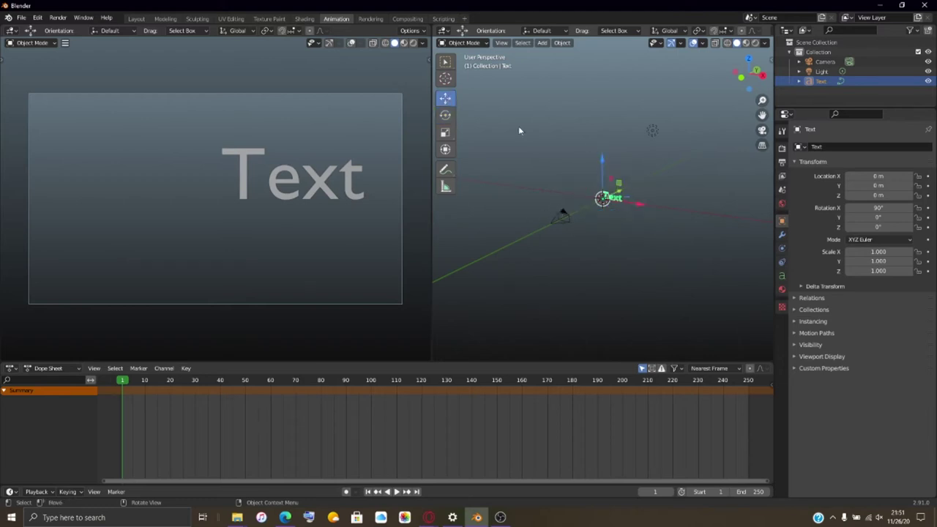
left_click_drag(634, 210, 627, 194)
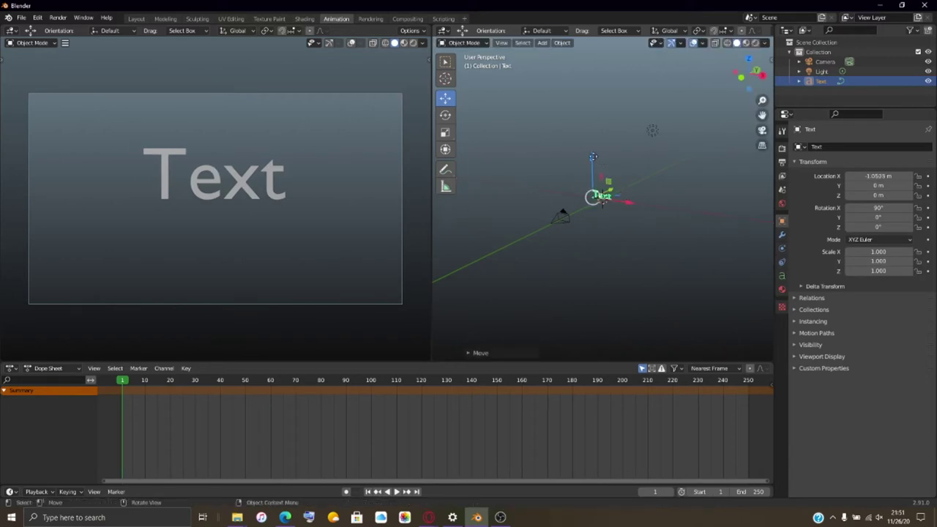
left_click_drag(593, 156, 593, 158)
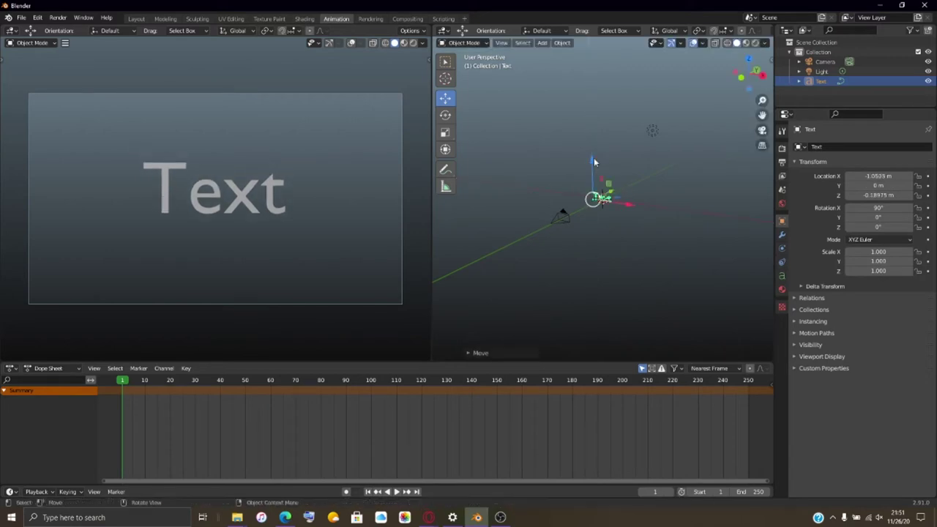
- Replace the text object's default wording with "Happy" in Edit Mode
key("Tab")
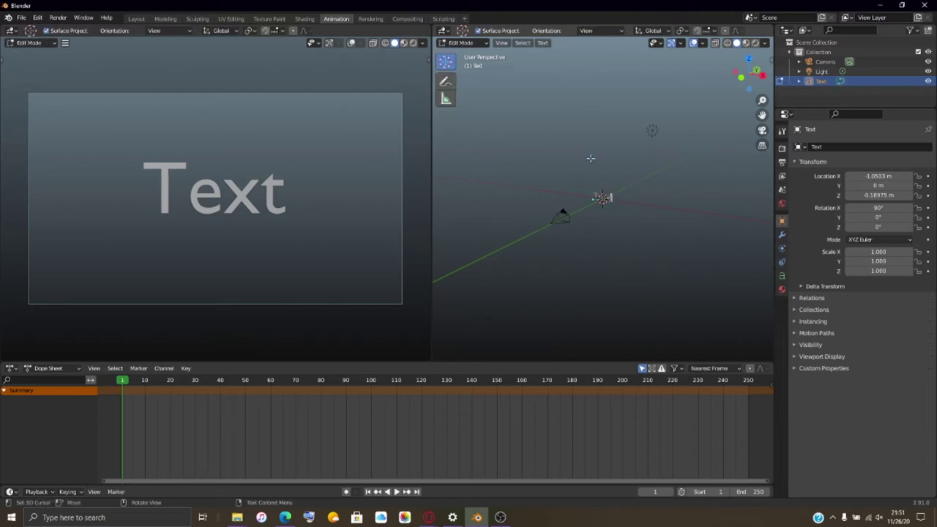
key("BackSpace")
key("BackSpace")
key("BackSpace")
key("BackSpace")
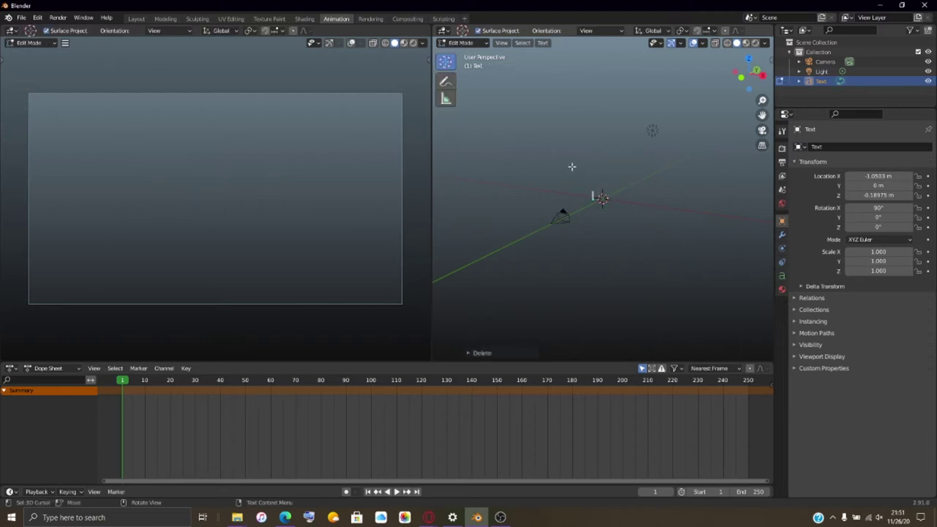
type("Happ")
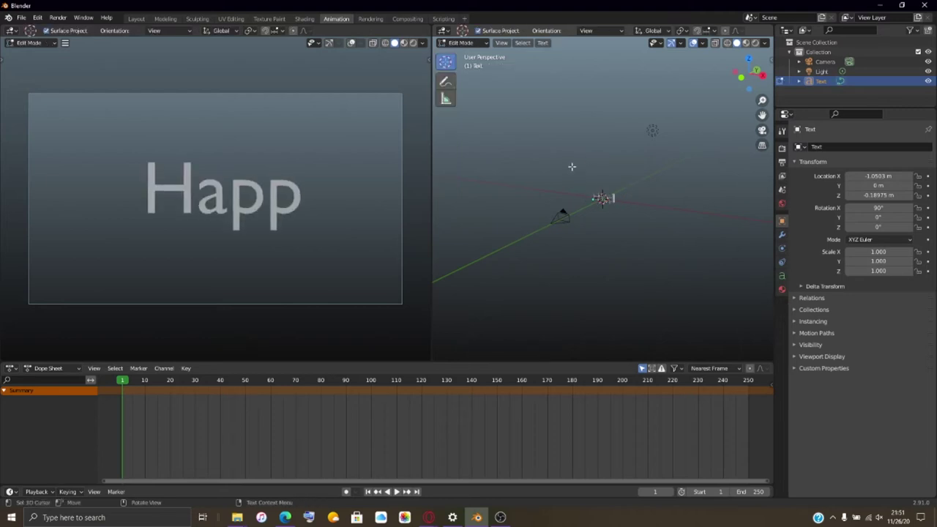
type("y T")
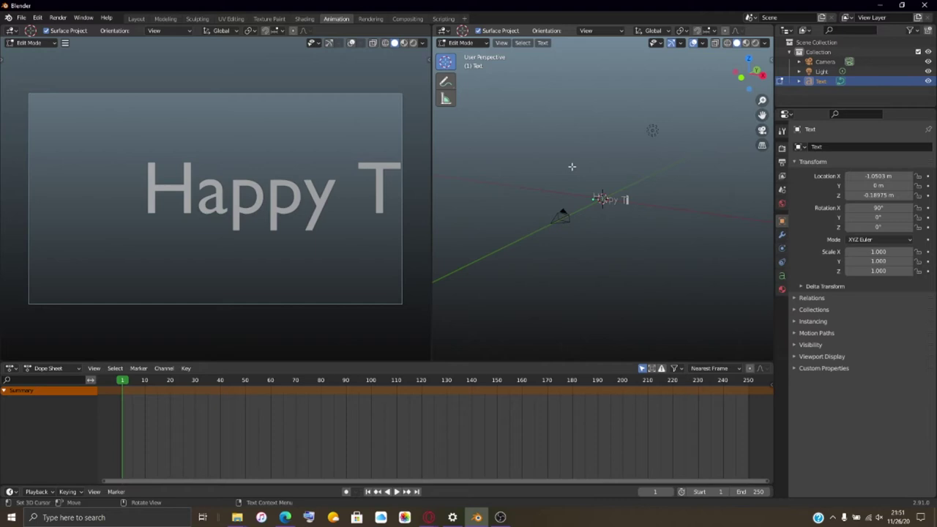
key("BackSpace")
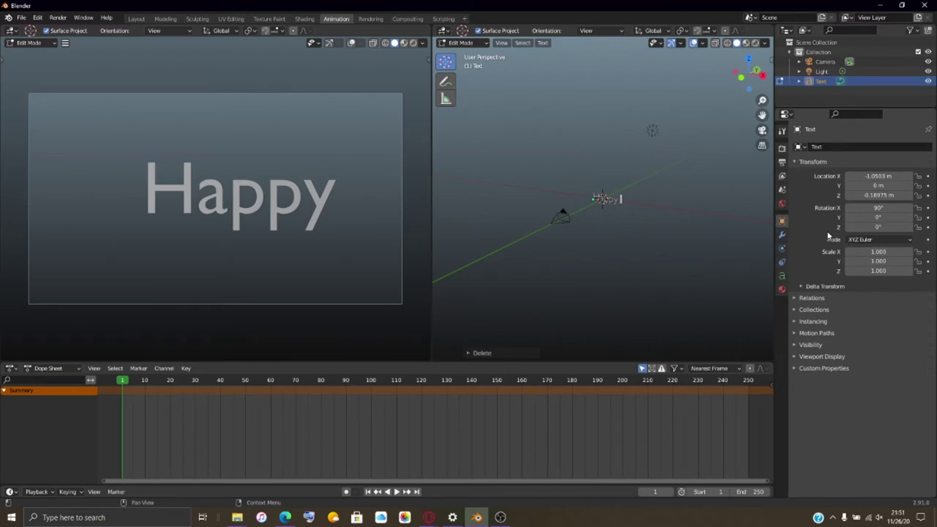
- Set both the horizontal and vertical paragraph alignment of the text to Center
left_click(781, 275)
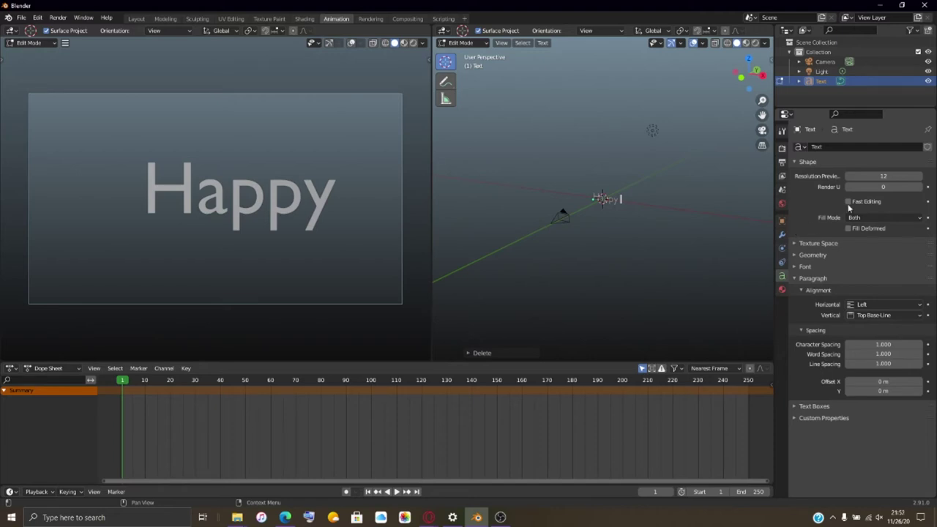
left_click(873, 303)
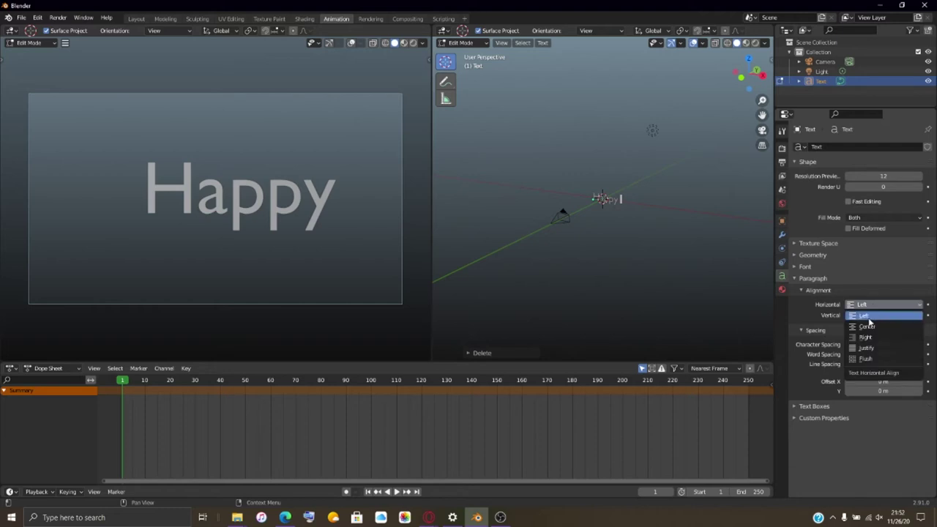
left_click(871, 329)
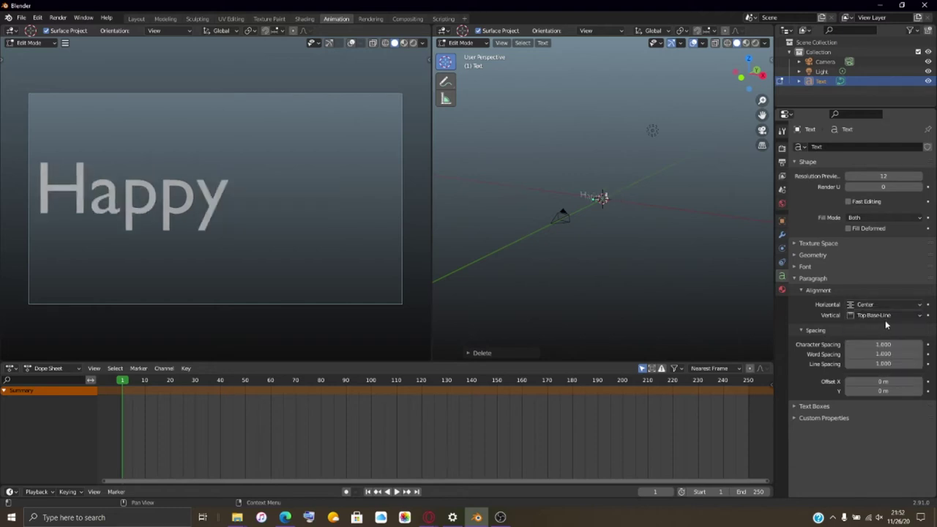
left_click(882, 314)
left_click(875, 343)
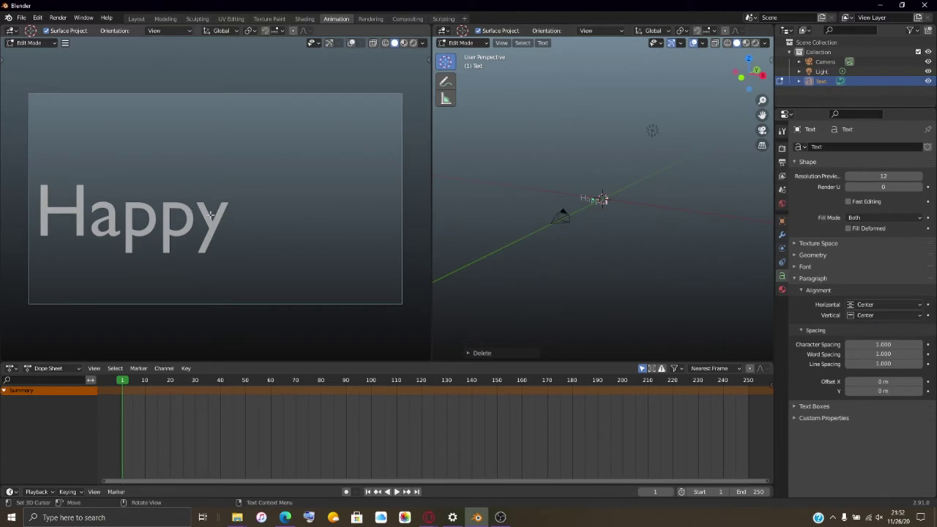
- Return to Object Mode and move the "Happy" text about 1.12 m along X and slightly up along Z to centre it in the camera frame
key("Tab")
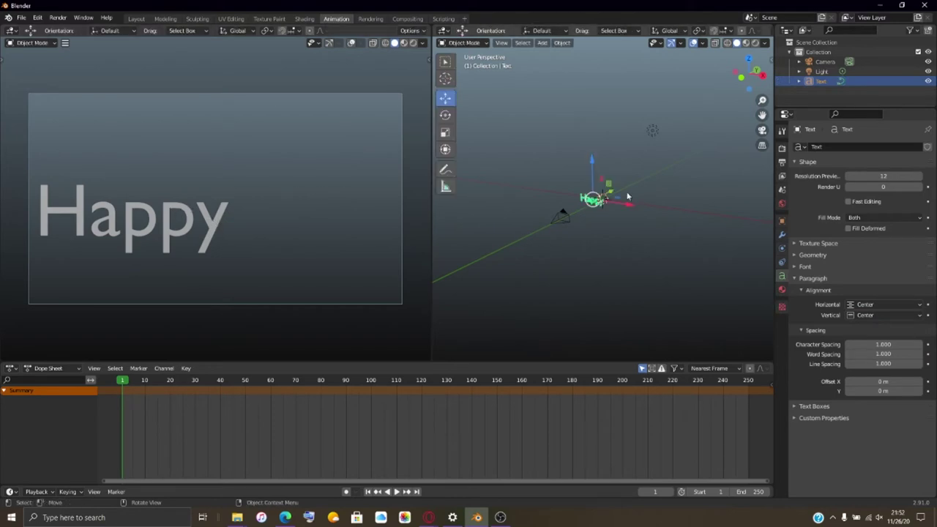
key("g")
key("x")
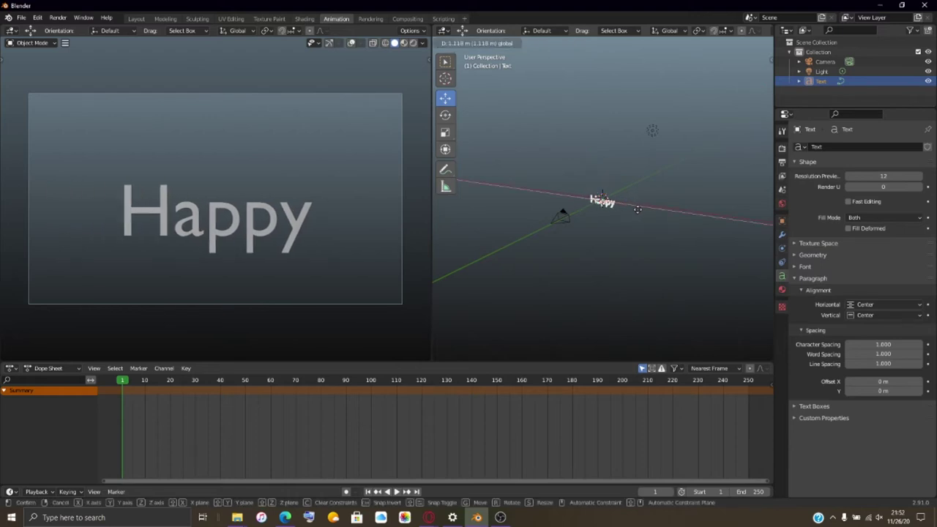
left_click(637, 209)
left_click(603, 163)
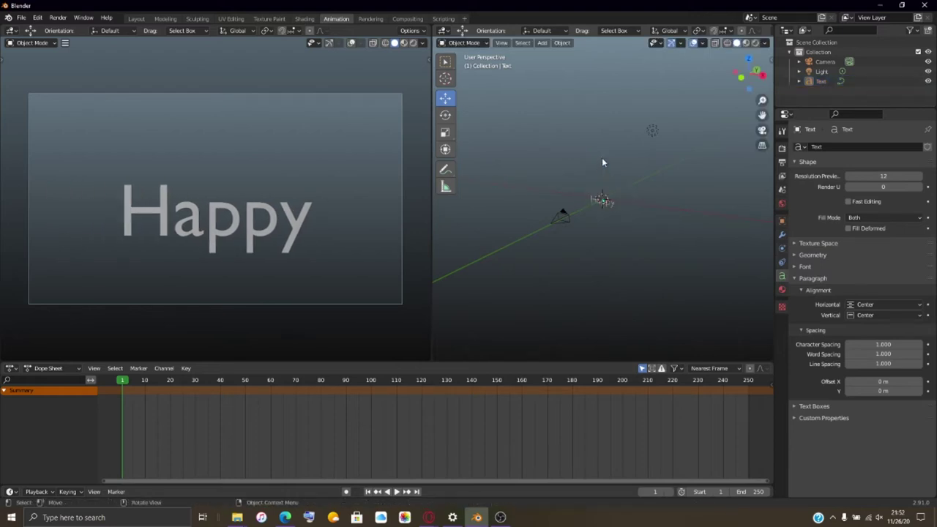
left_click(611, 201)
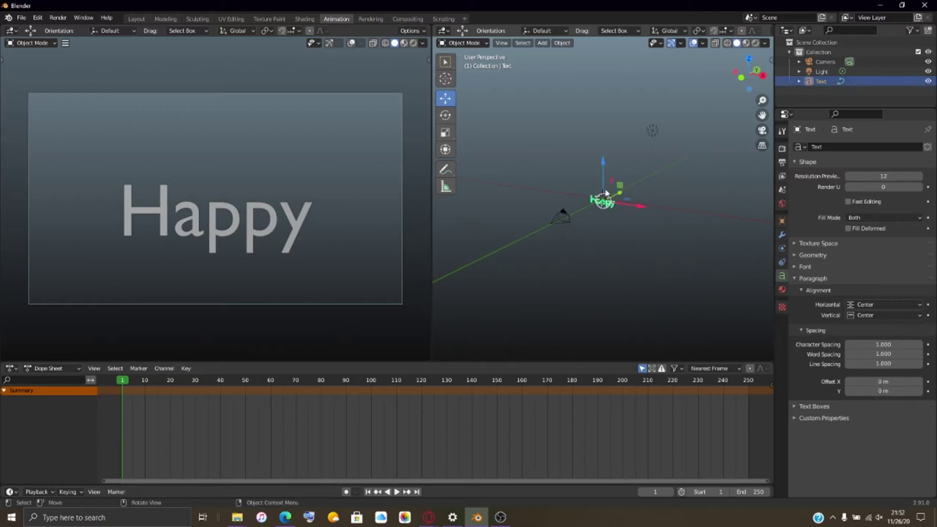
left_click_drag(603, 167, 604, 156)
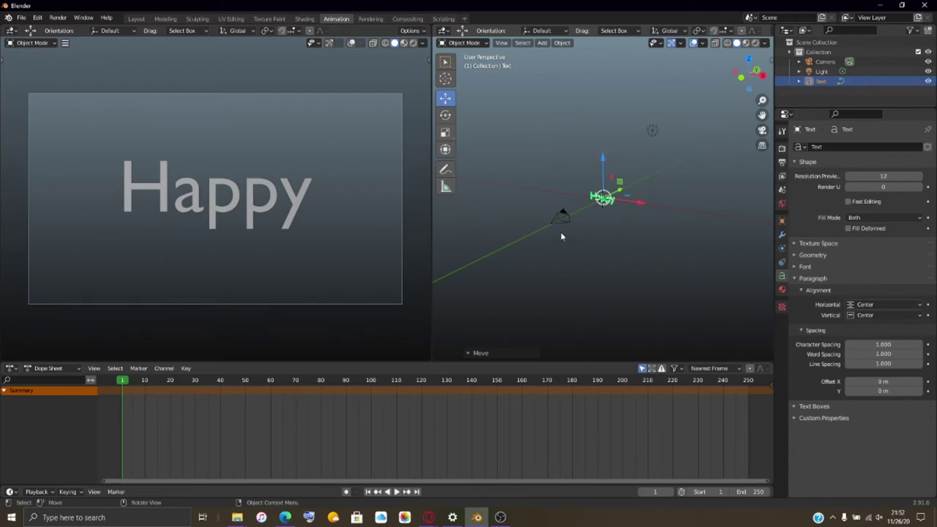
- Scale the "Happy" text down uniformly to about a third of its size
key("s")
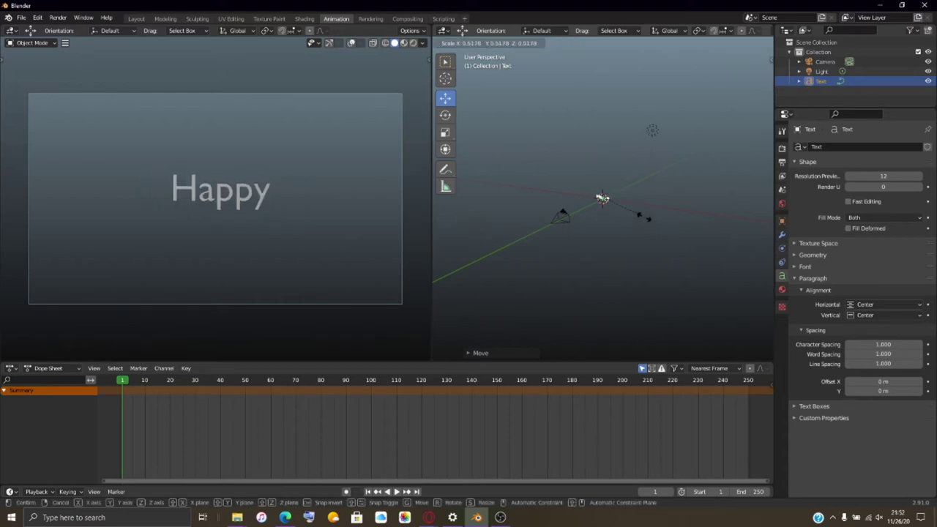
left_click(634, 210)
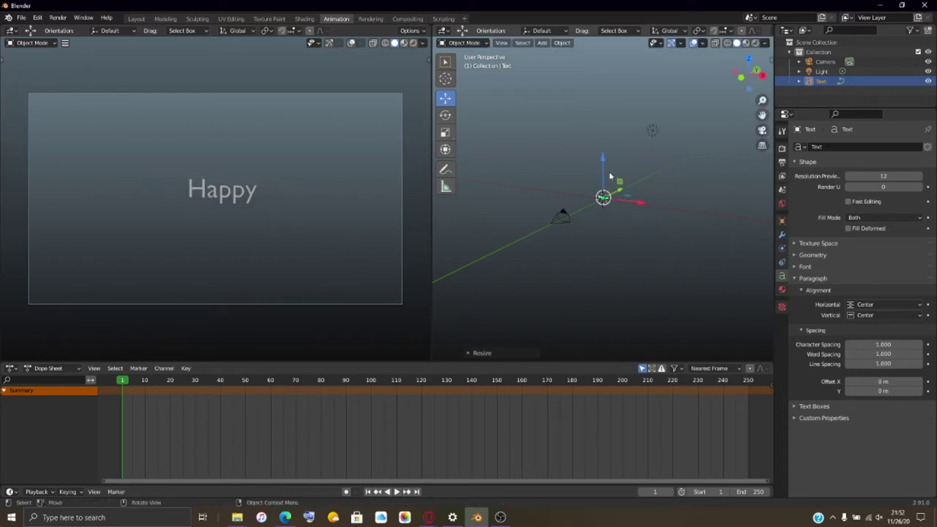
left_click(598, 142)
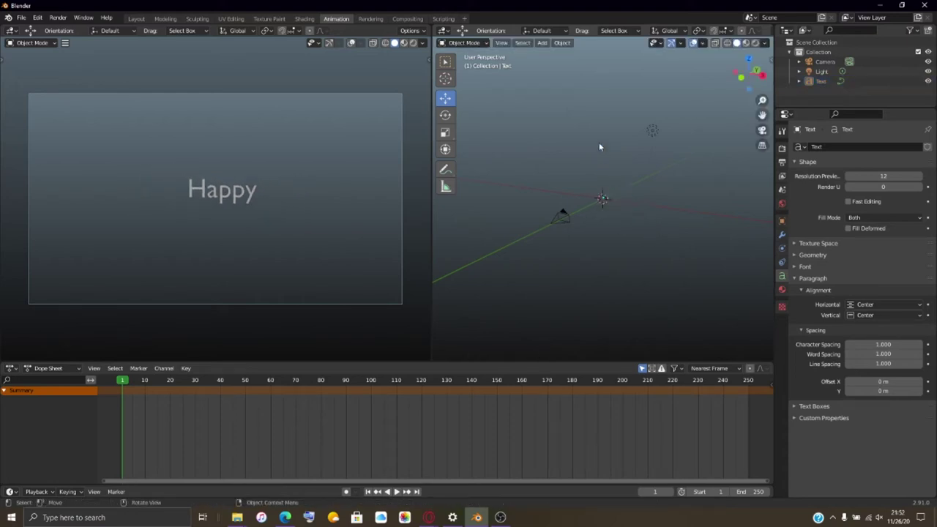
- Raise the "Happy" text along Z to just below the upper edge of the camera frame, undoing the extra nudge
left_click(603, 202)
scroll(601, 204, "up", 3)
scroll(602, 204, "up", 5)
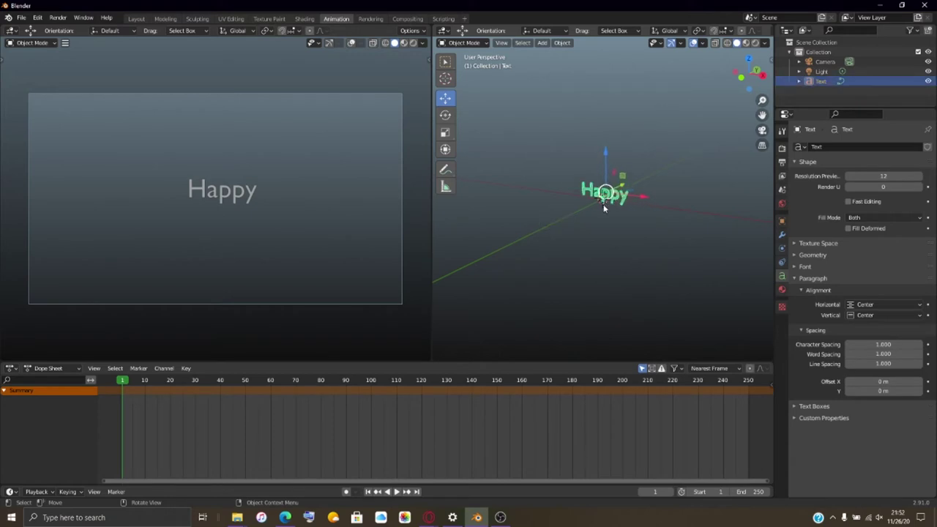
left_click_drag(605, 154, 600, 58)
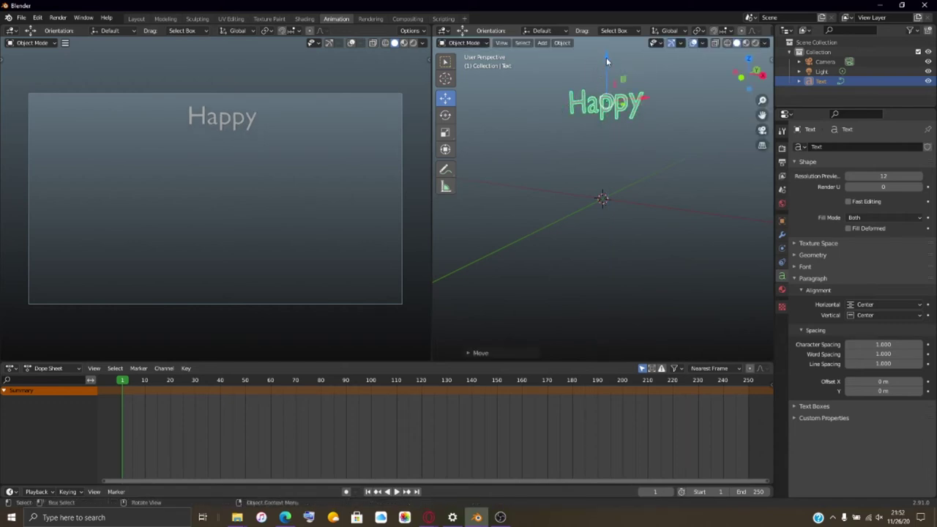
left_click_drag(606, 57, 603, 73)
key("ctrl+z")
- Duplicate the "Happy" text and move the copy straight down along Z to the lower part of the camera frame
key("shift+d")
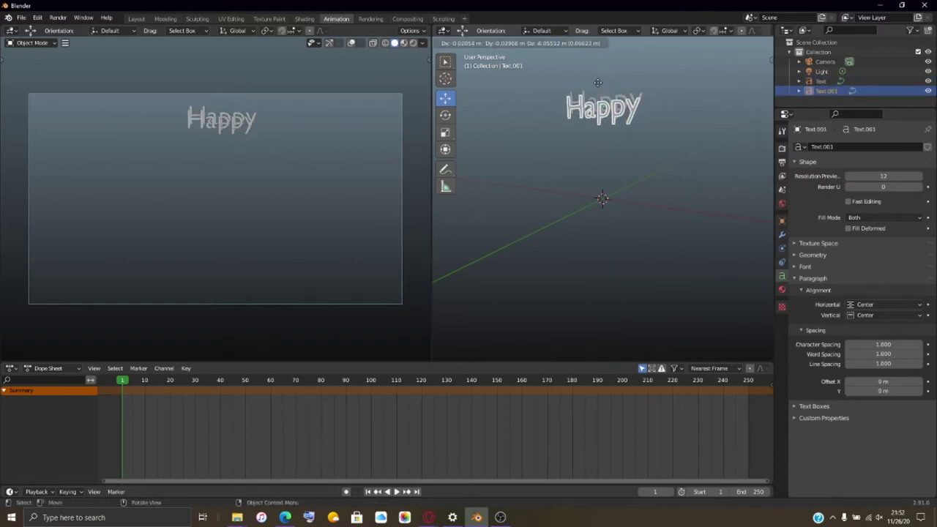
left_click(598, 82)
left_click_drag(607, 59, 588, 238)
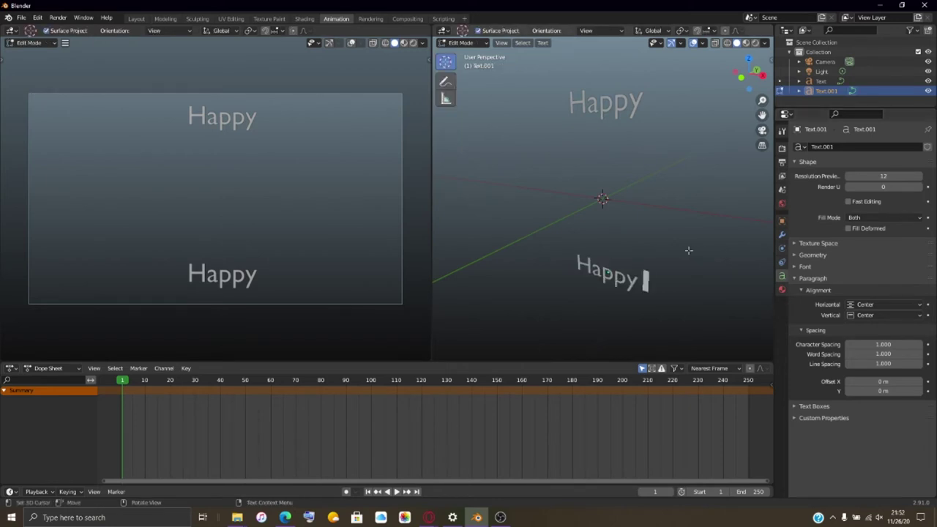
- Replace the wording of the duplicated text with "Thanksgiving!" and return to Object Mode
key("BackSpace")
key("BackSpace")
key("BackSpace")
key("BackSpace")
key("BackSpace")
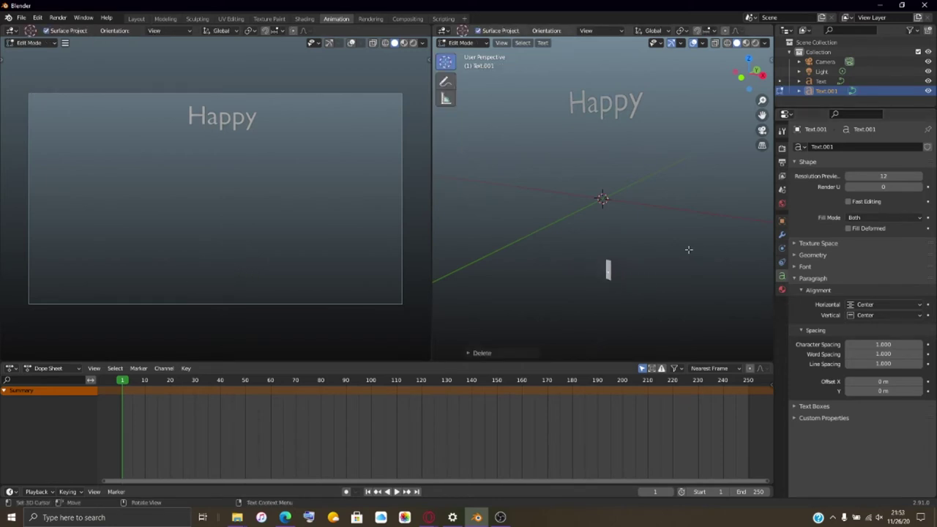
type("Thanks")
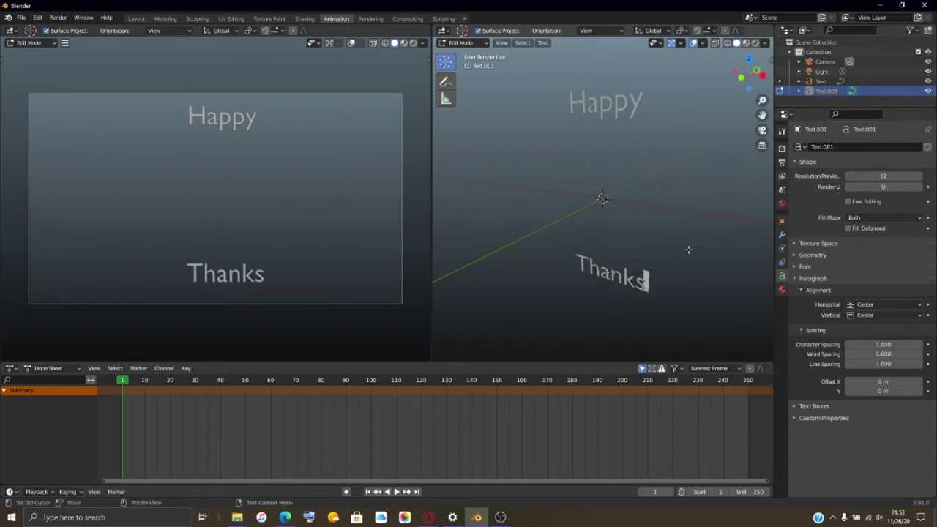
type("giving")
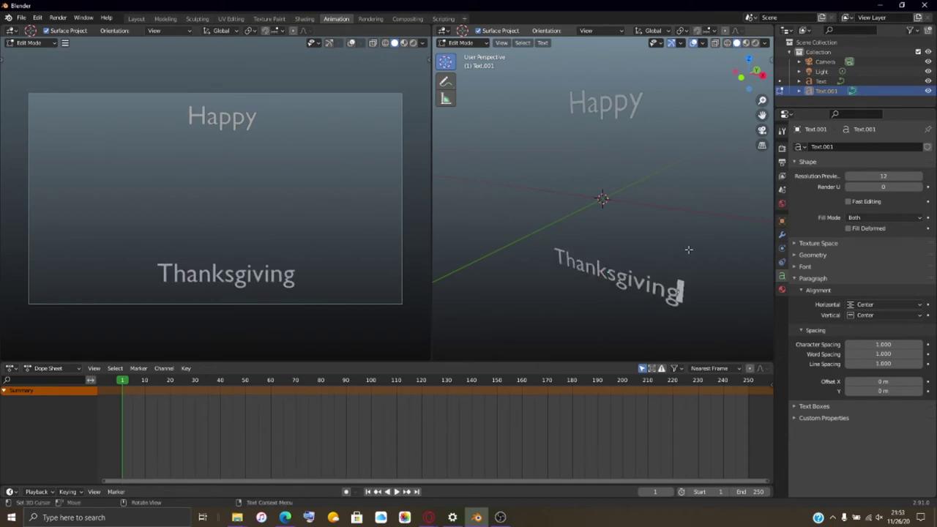
type("!")
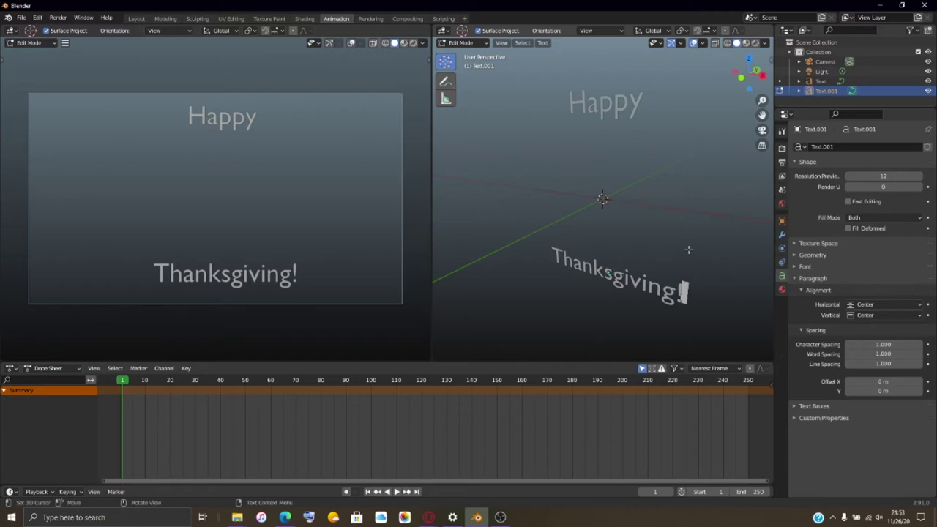
key("BackSpace")
key("Tab")
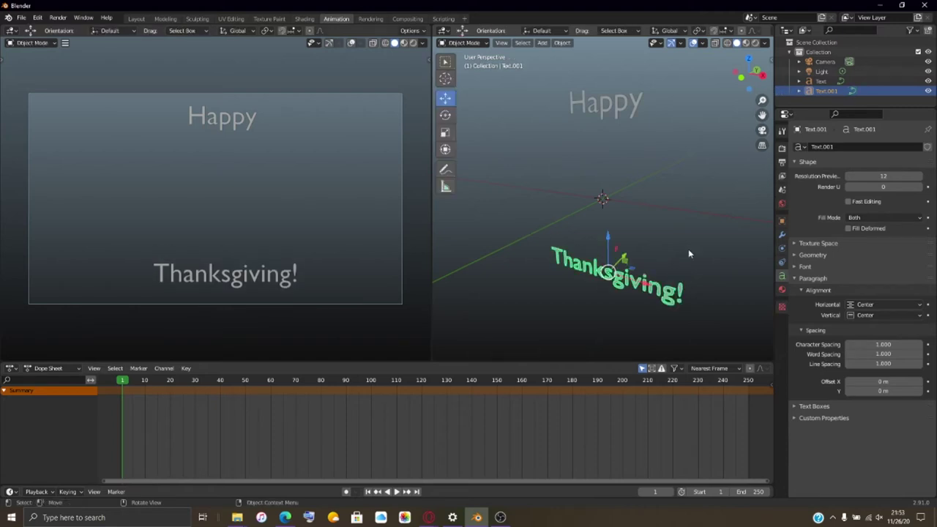
left_click(499, 517)
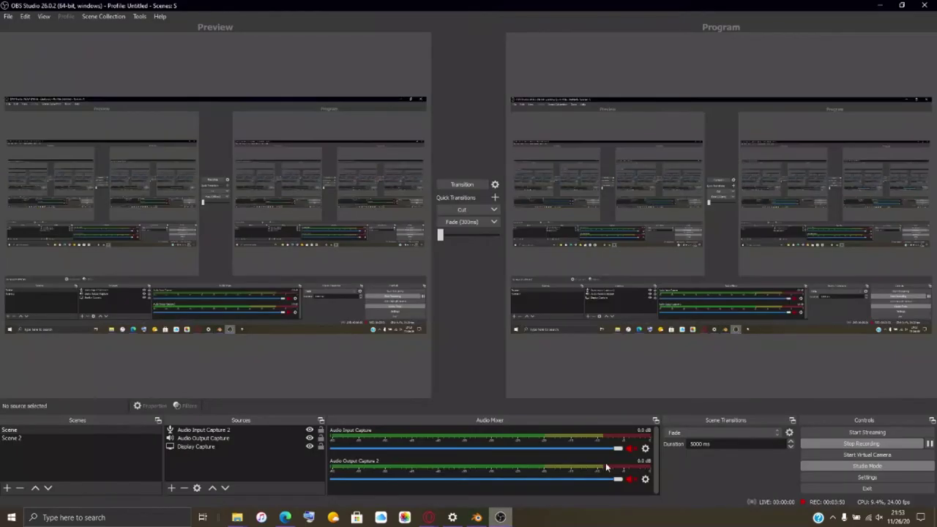
left_click(929, 444)
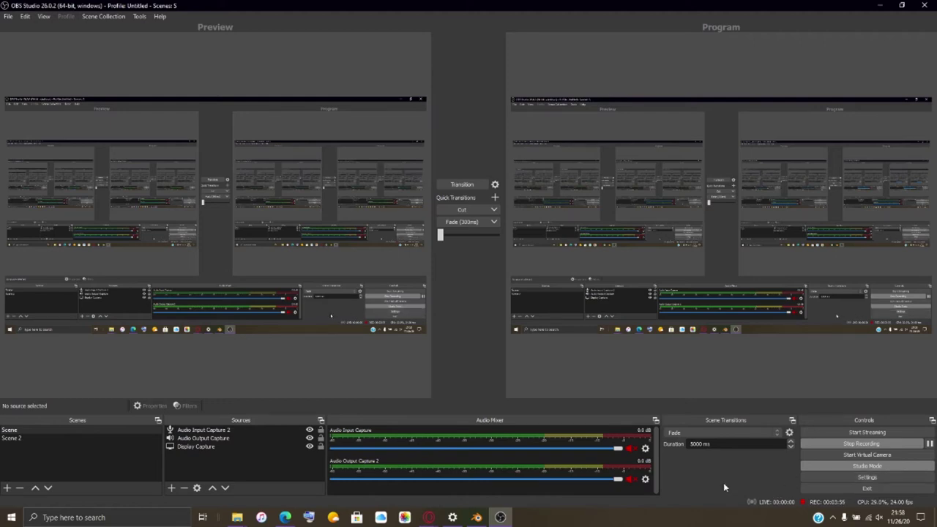
left_click(477, 516)
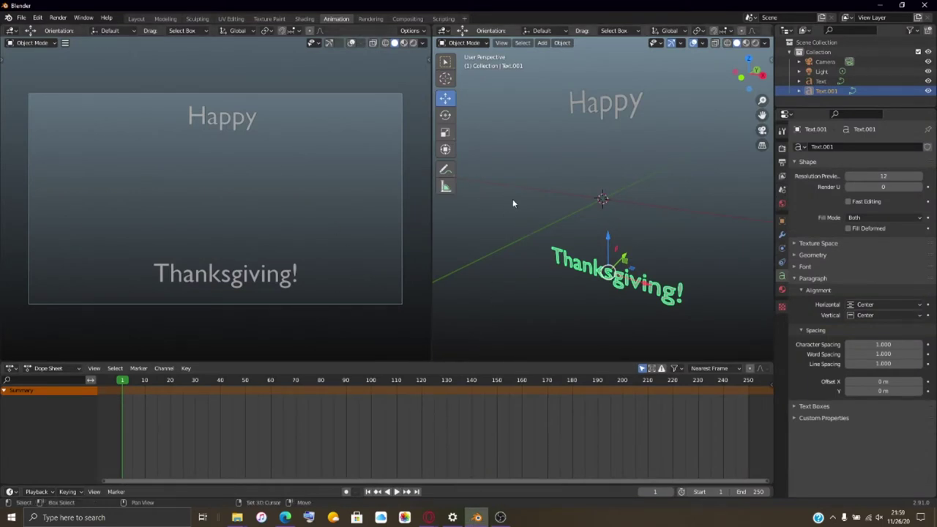
- Add a mesh plane at the world origin between the two text objects
key("shift+a")
mouse_move(503, 268)
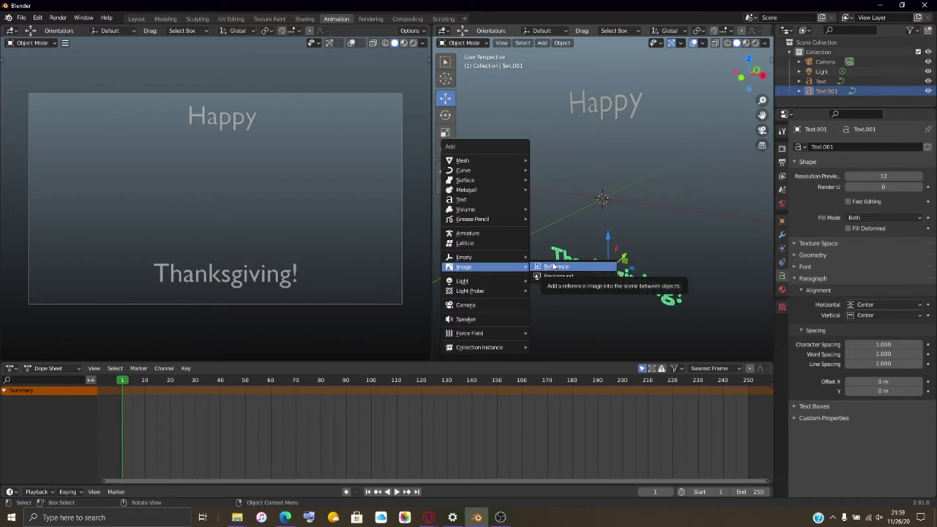
mouse_move(474, 160)
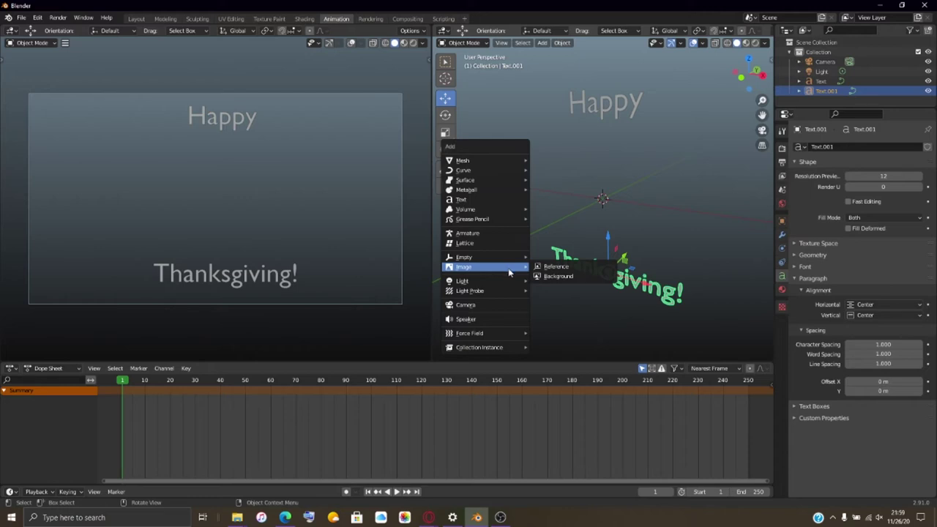
mouse_move(501, 167)
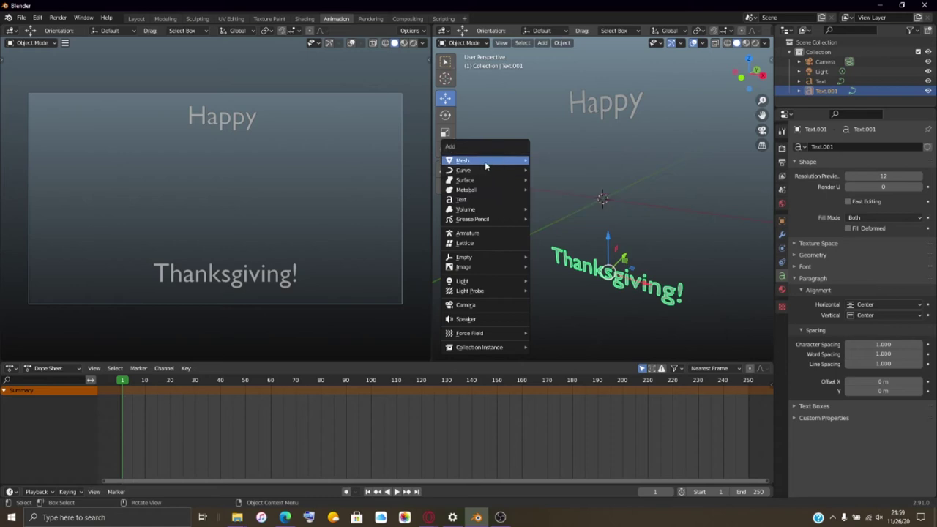
left_click(570, 161)
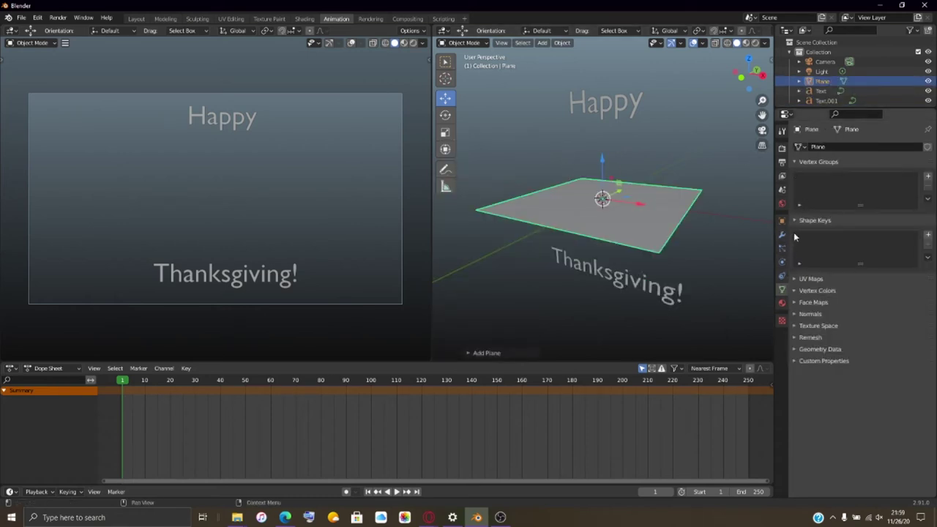
- Switch the perspective viewport to Material Preview shading and give the plane the material named "Material"
left_click(746, 42)
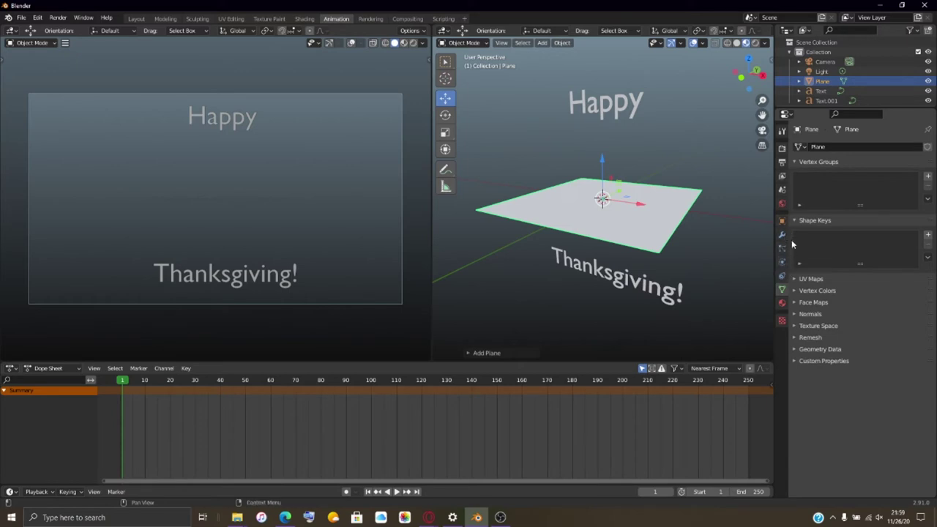
left_click(782, 302)
left_click(830, 189)
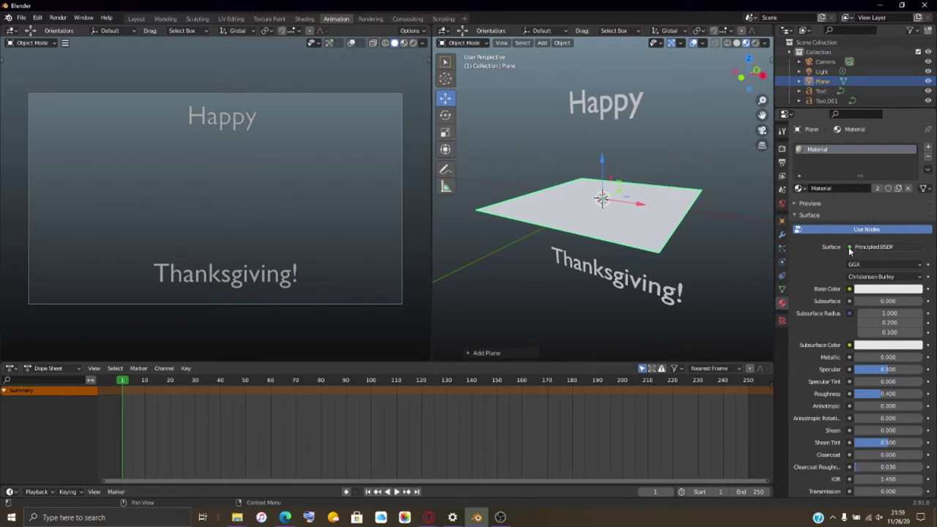
left_click(849, 248)
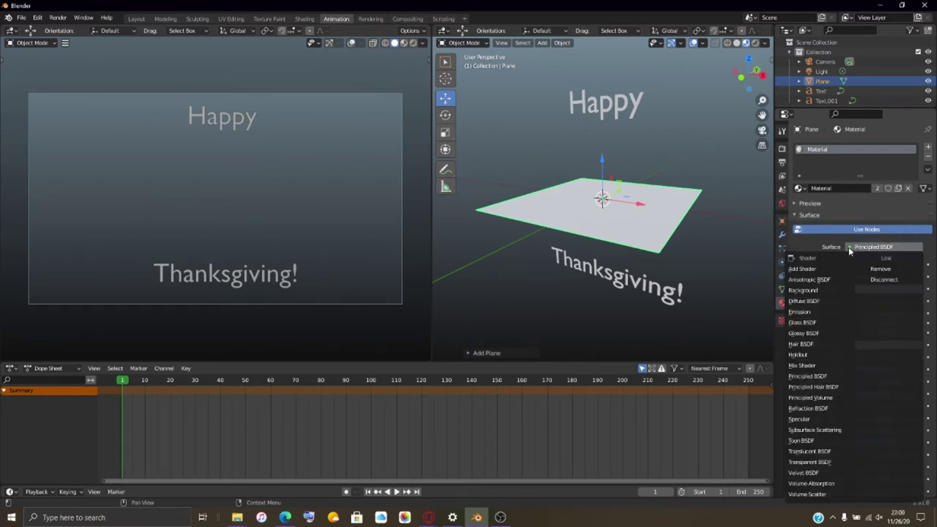
left_click(848, 246)
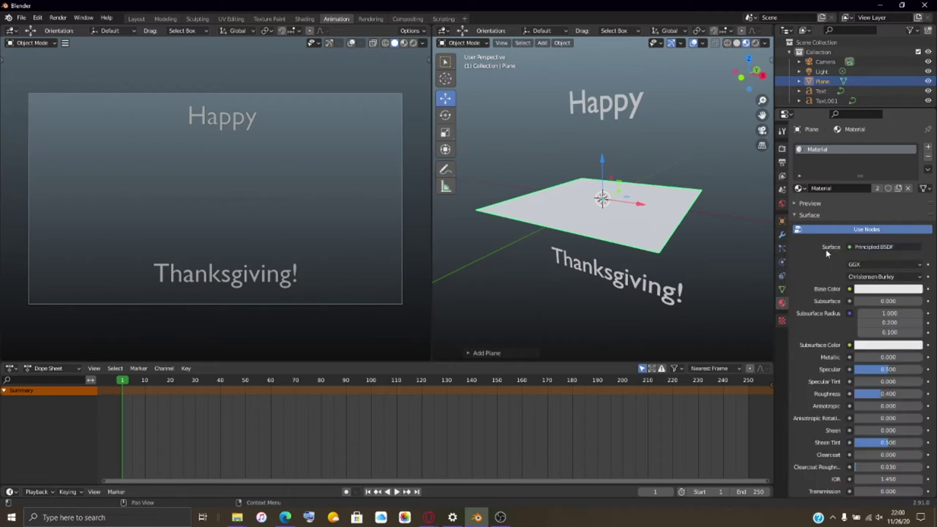
left_click(861, 266)
left_click(863, 267)
left_click(871, 277)
left_click(872, 280)
- Connect an Image Texture to the Base Color of the plane's material and start choosing an image file for it
left_click(849, 289)
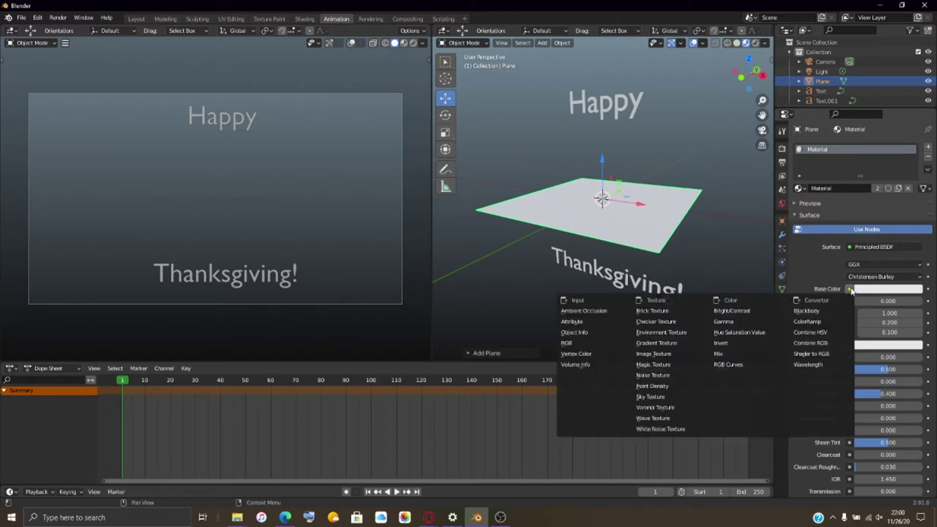
left_click(673, 356)
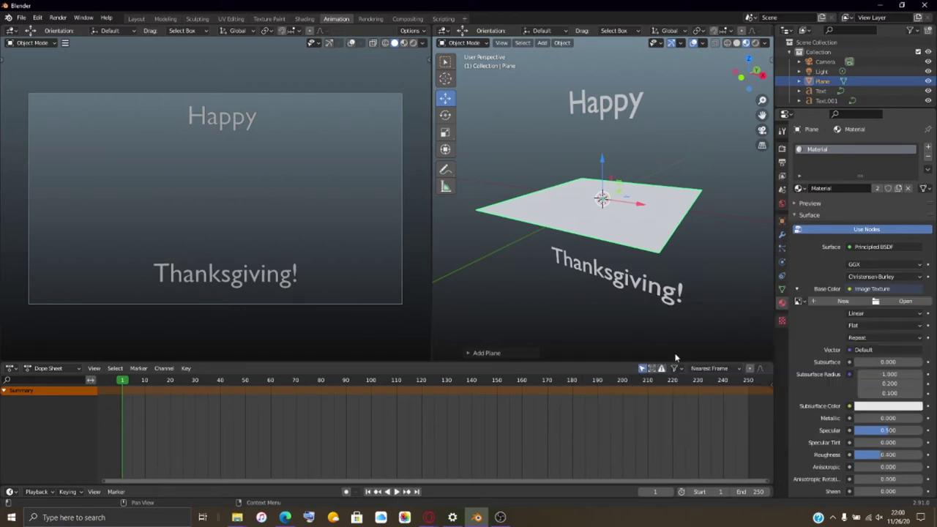
left_click(880, 301)
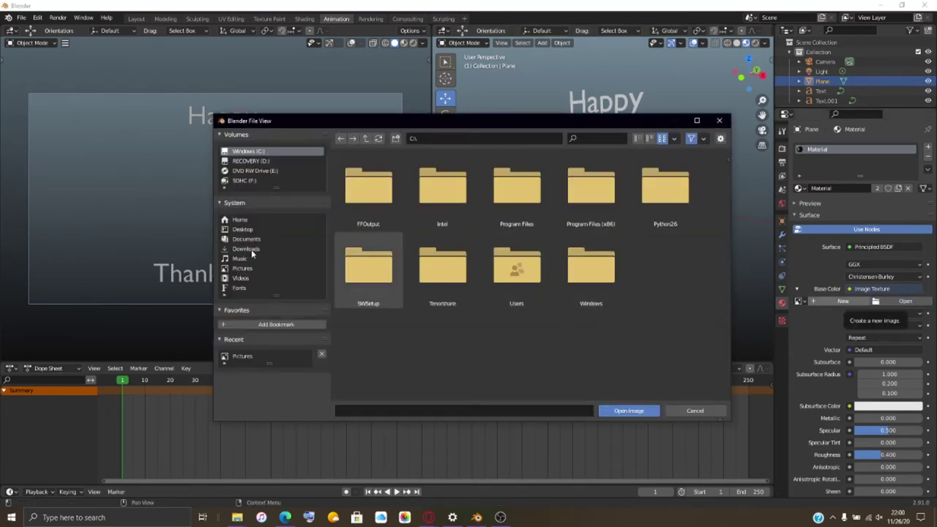
- Load depositphotos_123808904-stock-photo-harvest-or-thanksgiving-background-with.jpg from the Pictures folder as the plane's Base Color image
left_click(244, 269)
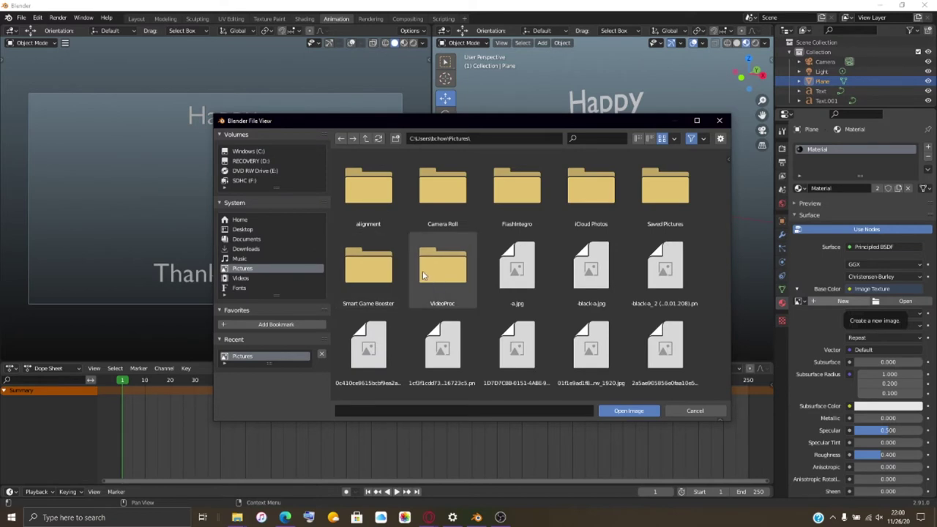
right_click(706, 209)
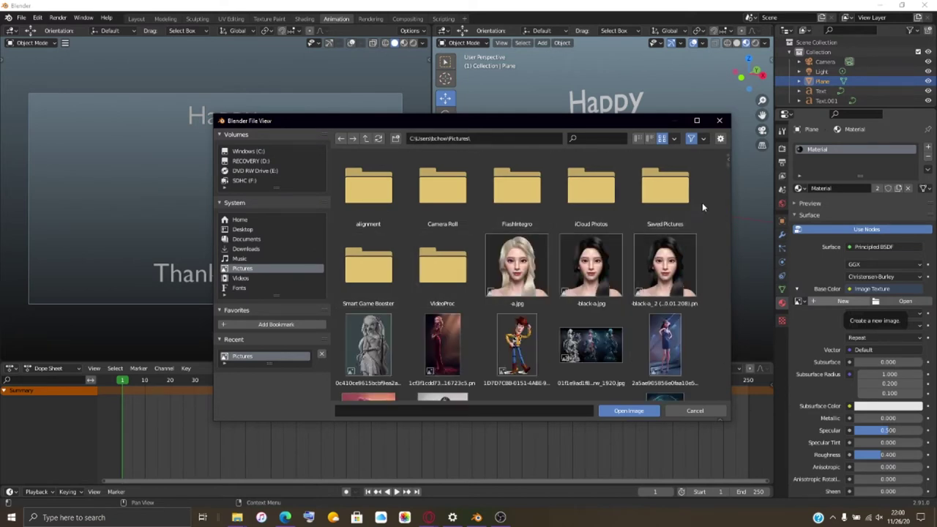
scroll(729, 170, "down", 5)
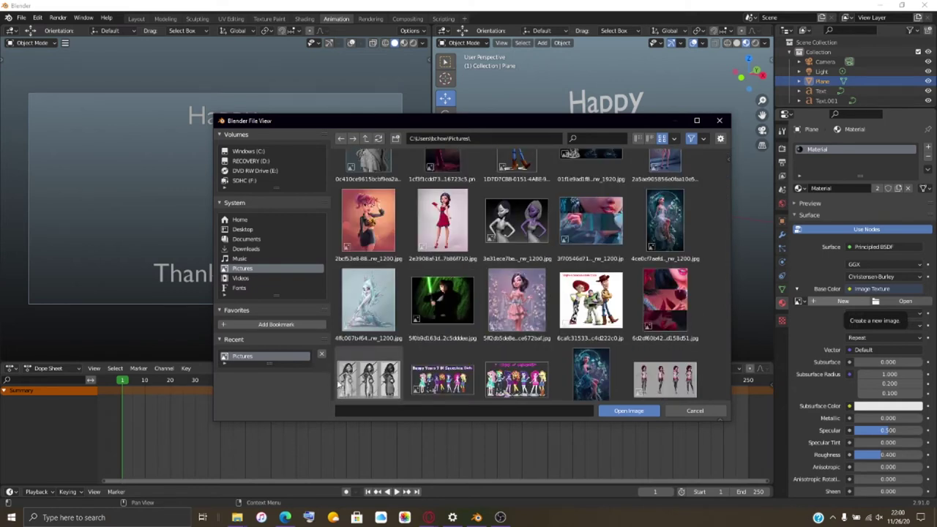
mouse_move(244, 518)
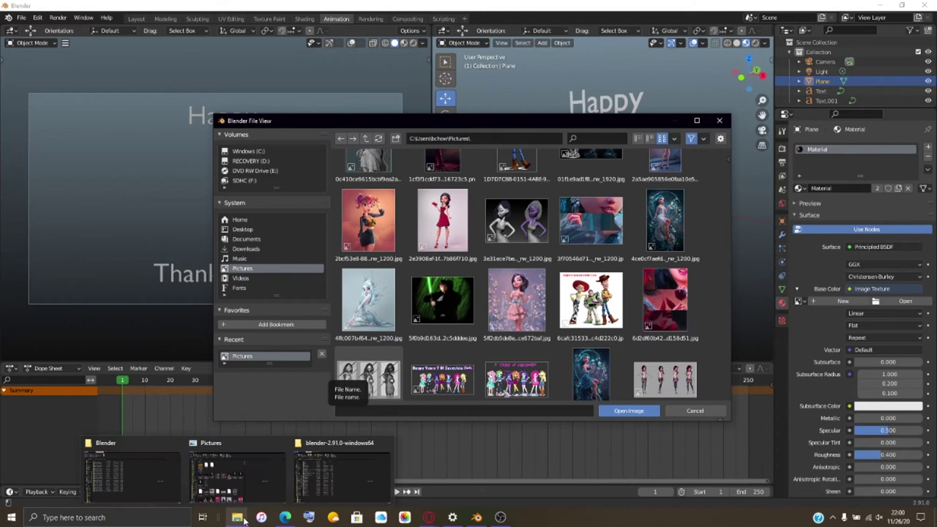
scroll(566, 358, "down", 10)
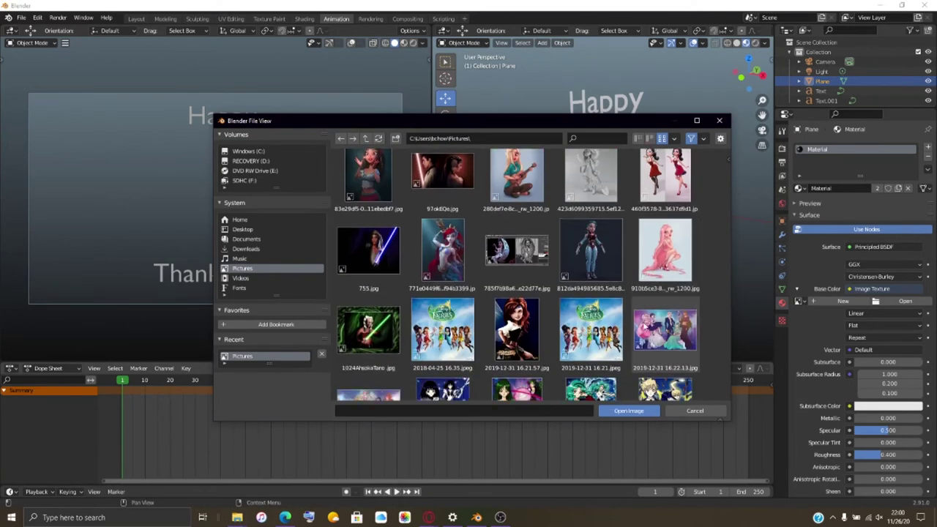
scroll(716, 240, "down", 15)
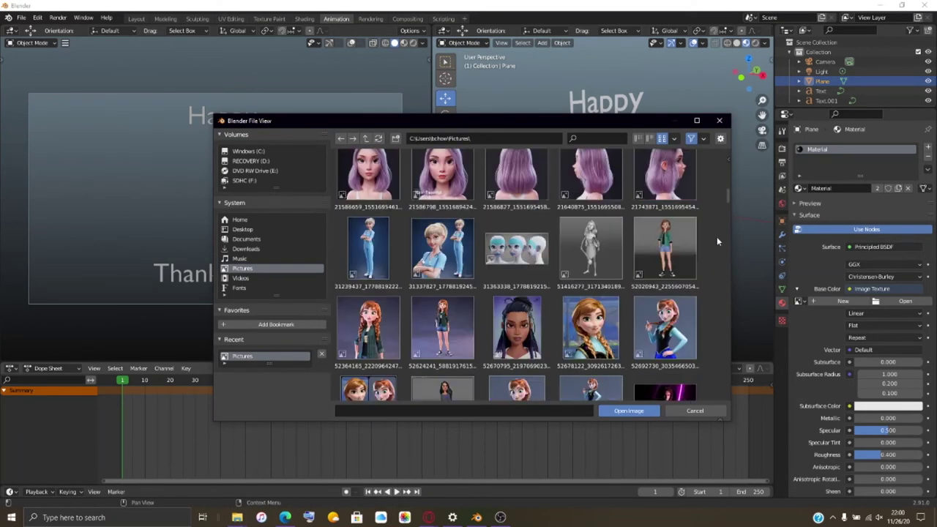
scroll(716, 236, "down", 3)
left_click_drag(729, 199, 720, 262)
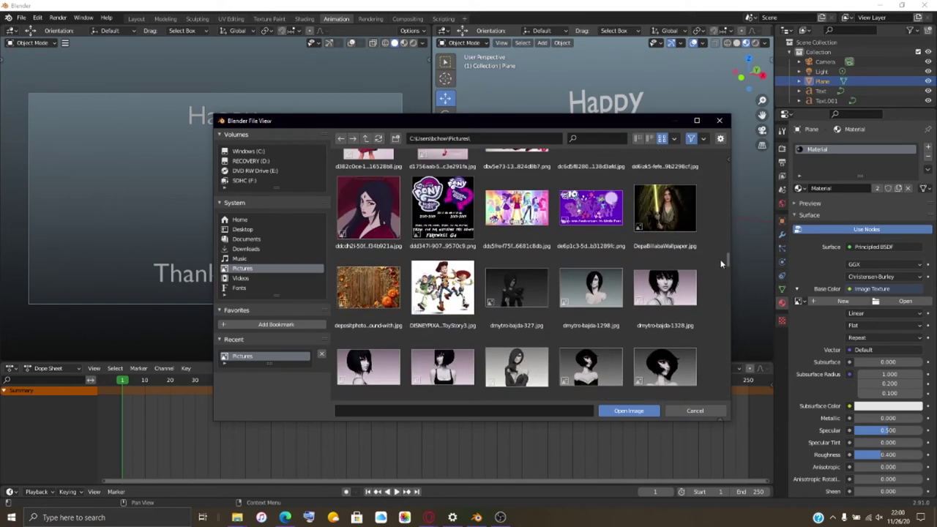
left_click(372, 255)
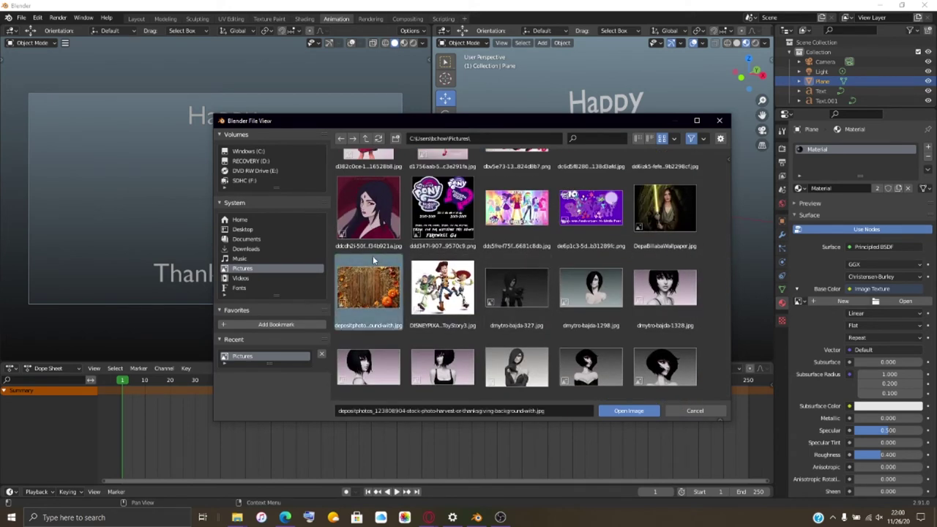
left_click(613, 412)
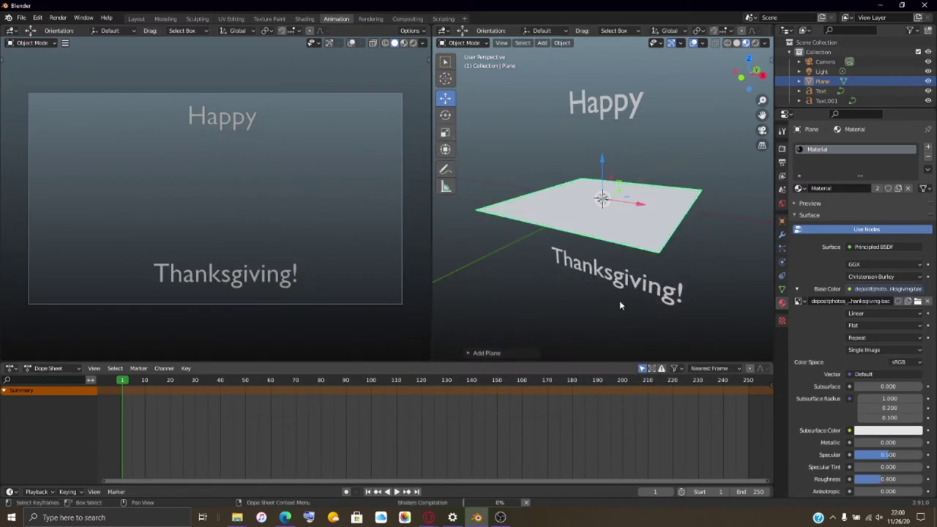
scroll(613, 205, "up", 5)
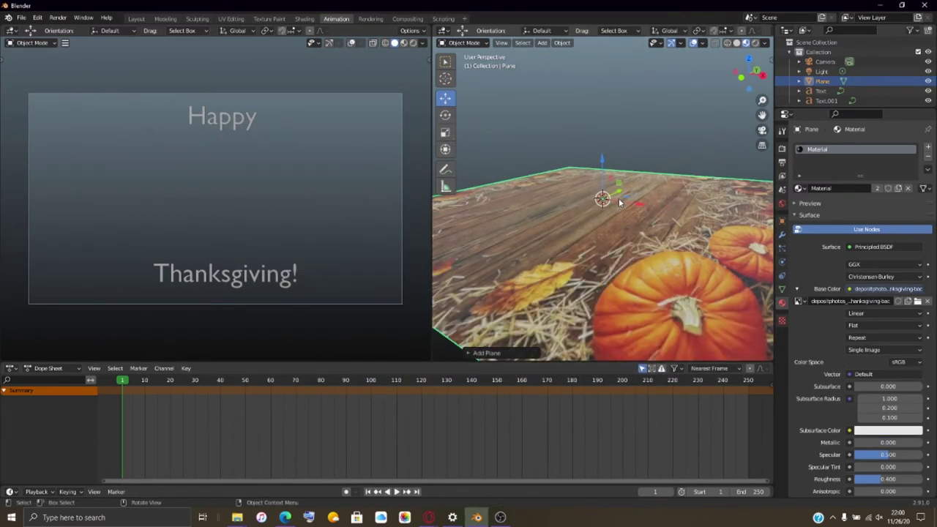
scroll(615, 218, "down", 3)
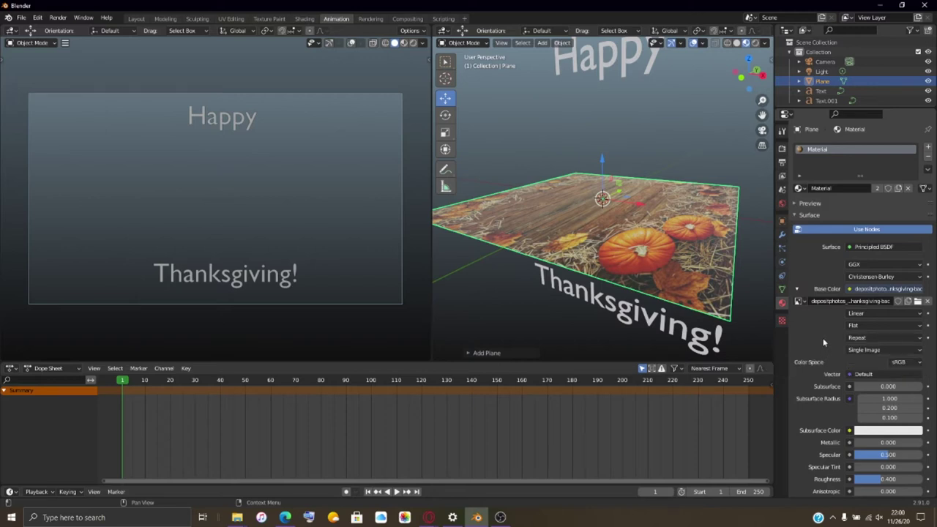
- Connect an Image Texture to the Subsurface Color of the plane's material
left_click(851, 248)
scroll(830, 343, "down", 10)
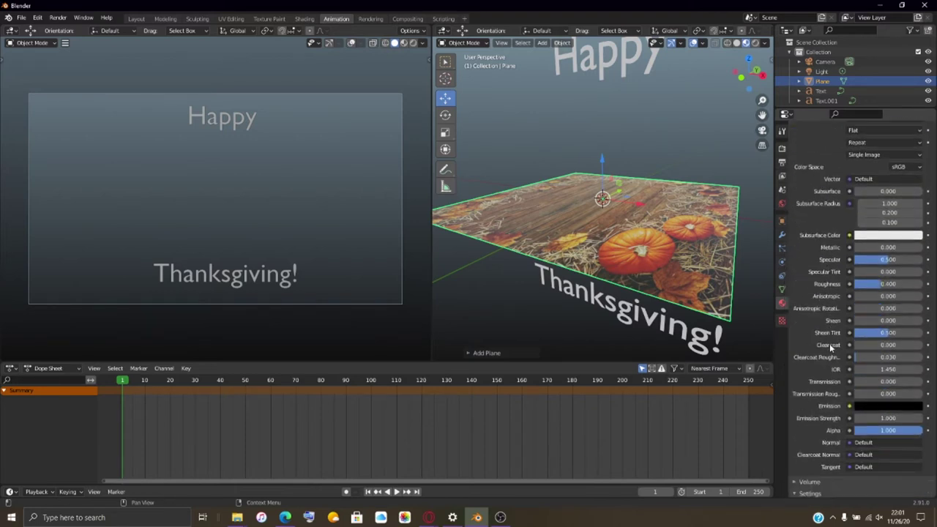
scroll(829, 343, "down", 1)
scroll(829, 343, "up", 4)
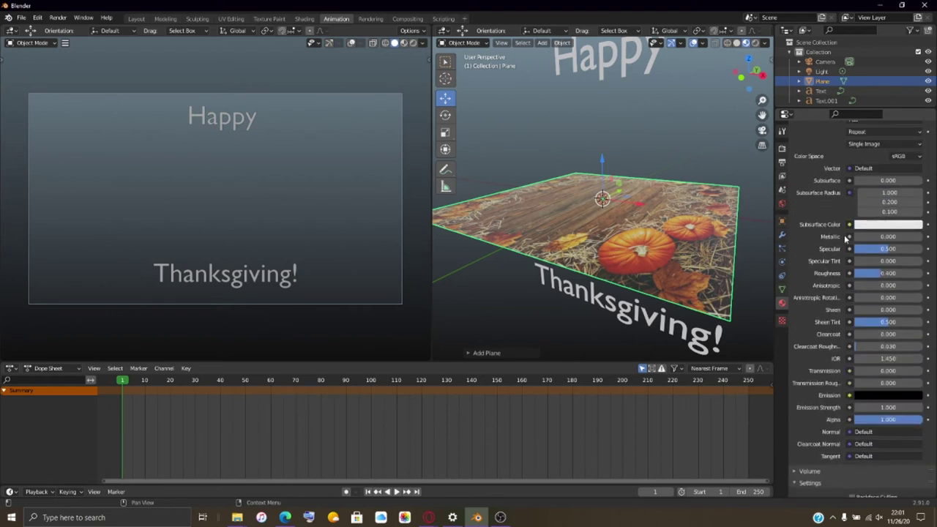
left_click(849, 226)
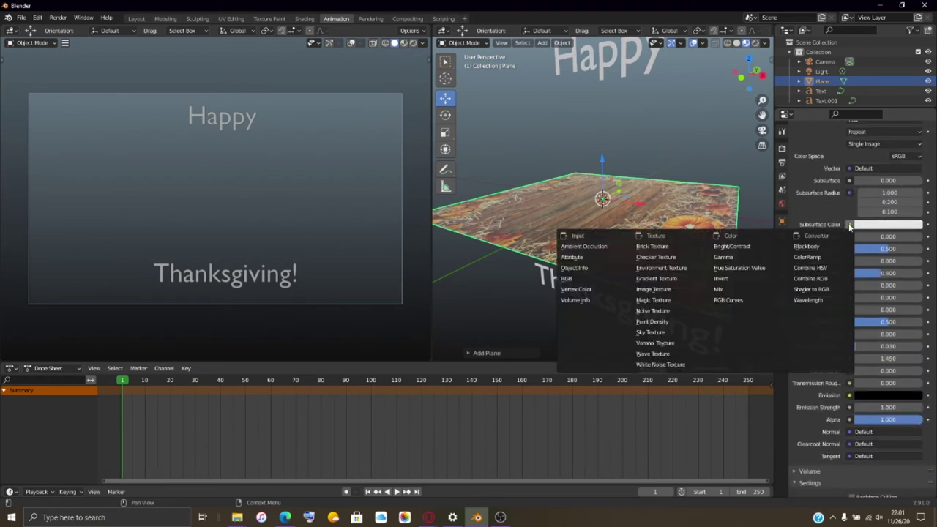
left_click(655, 289)
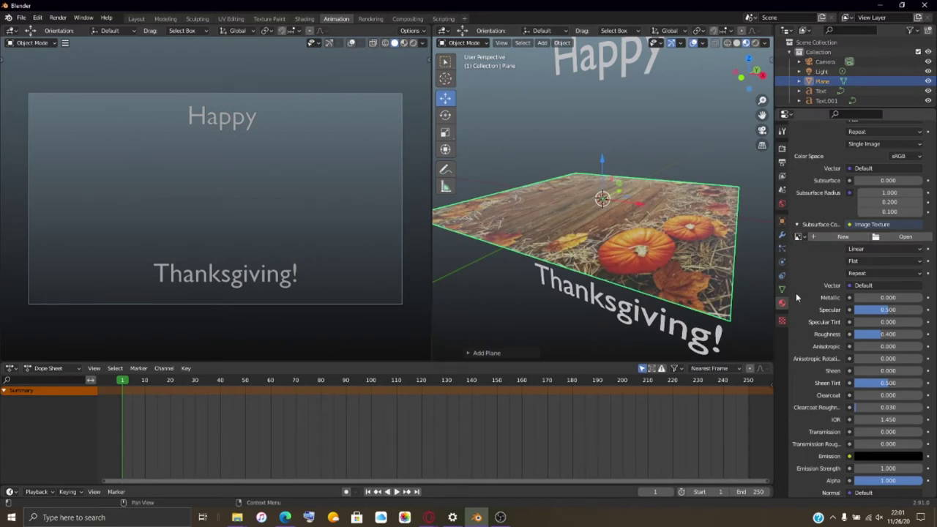
- Assign the already loaded depositphotos Thanksgiving background image to the Subsurface Color texture
scroll(664, 258, "down", 3)
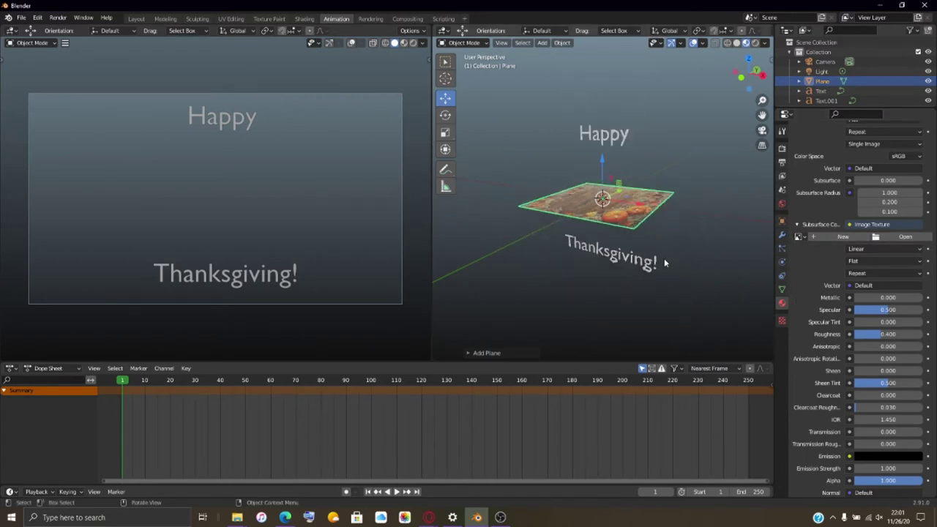
scroll(664, 258, "up", 3)
scroll(814, 285, "up", 6)
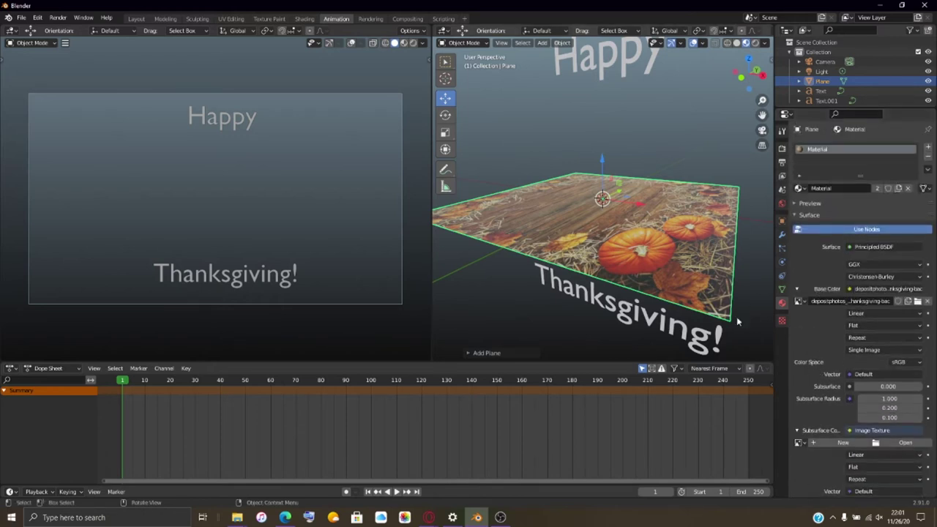
left_click(798, 443)
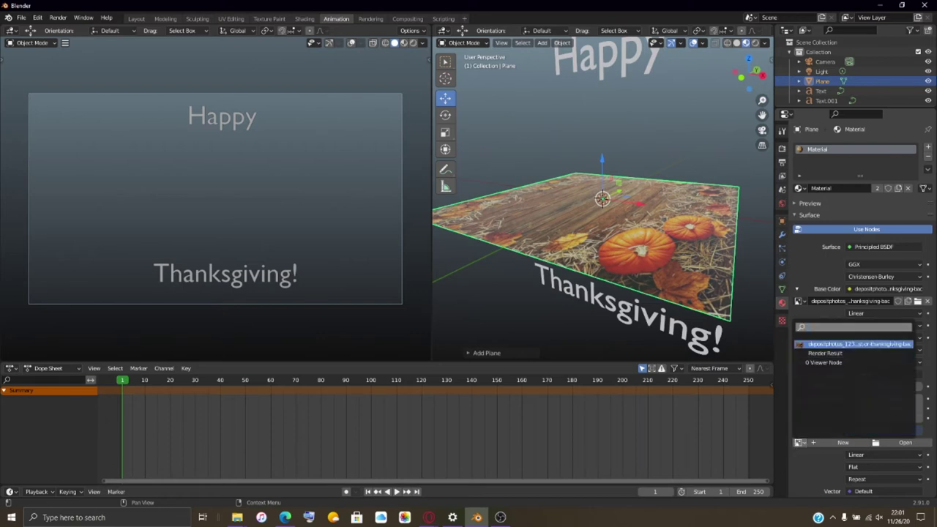
left_click(799, 345)
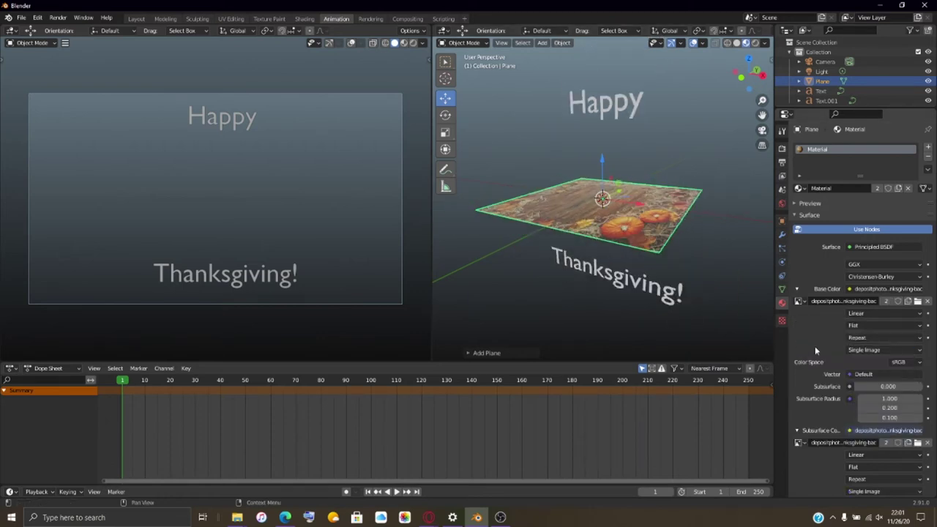
- Set the plane's X rotation to 90° so that it stands upright facing the camera
scroll(813, 366, "down", 8)
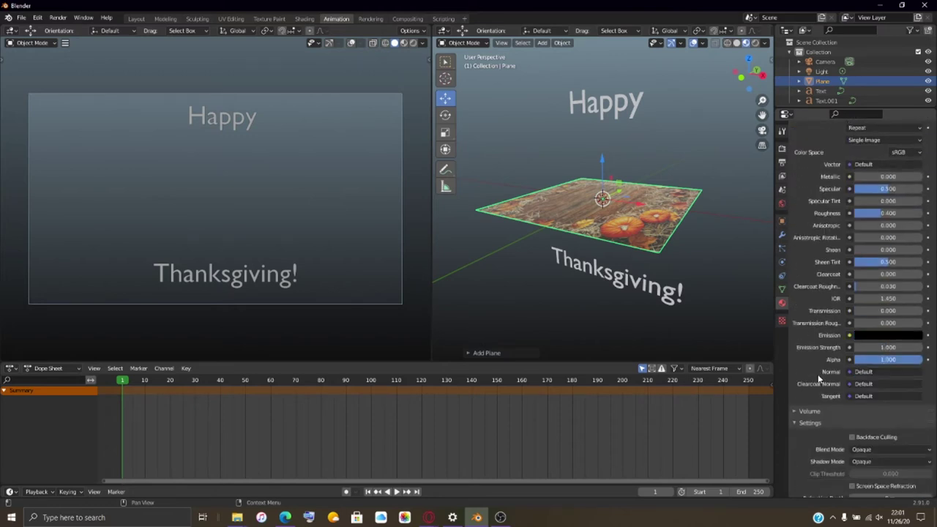
scroll(818, 374, "up", 8)
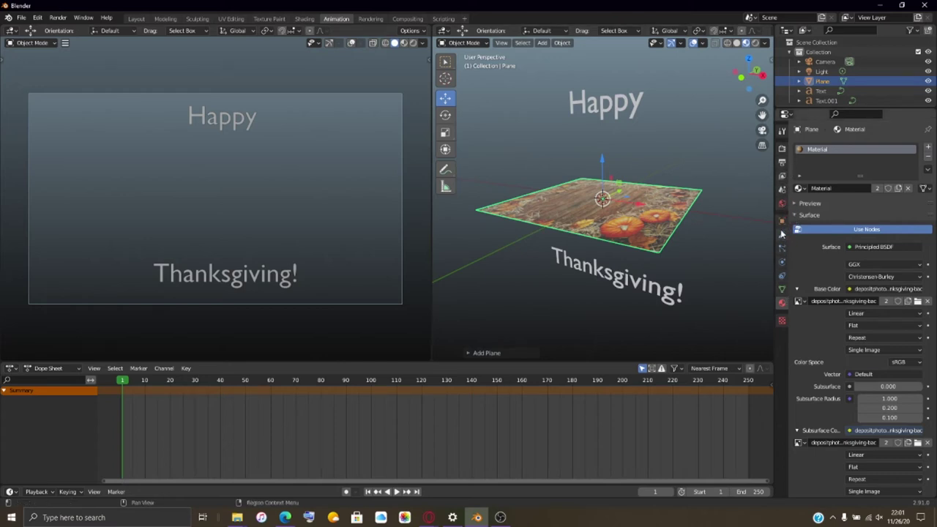
left_click(782, 220)
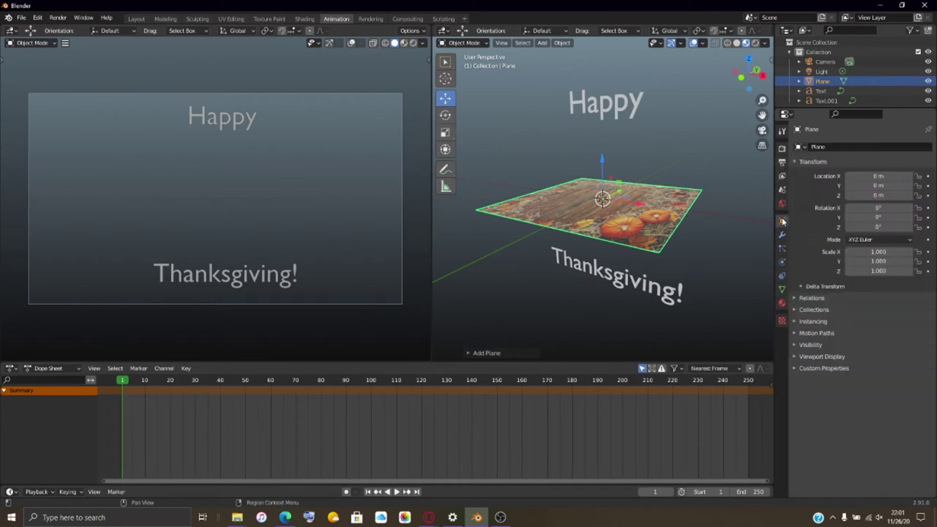
left_click(880, 208)
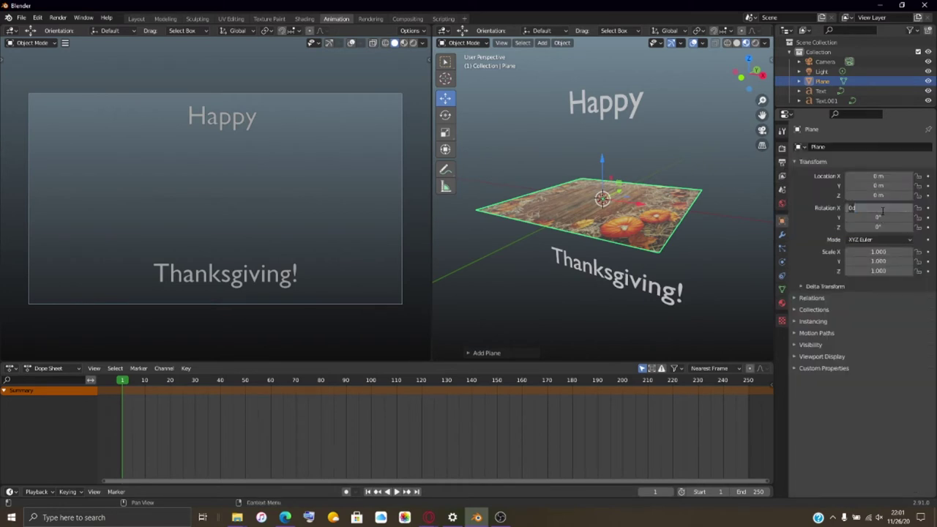
type("90")
key("Return")
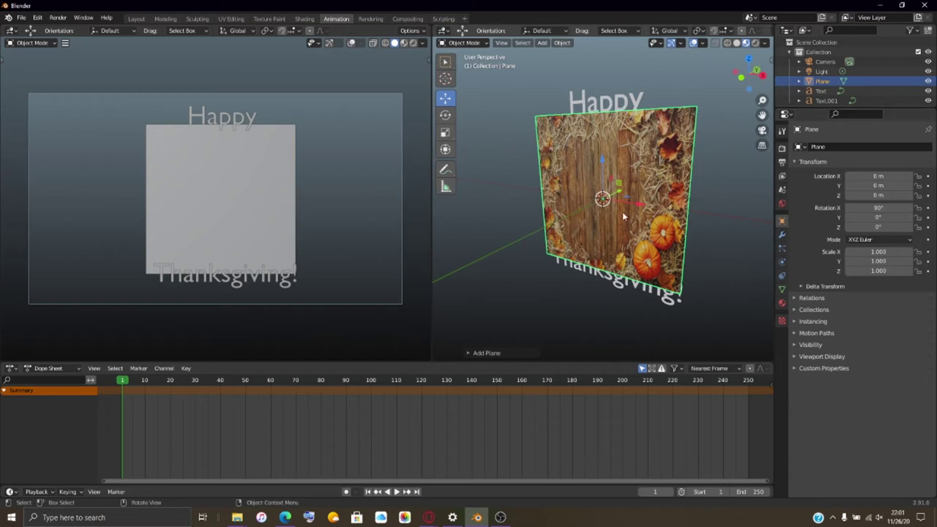
- Stretch the plane to an X scale of 2.410 and shift it to about -0.043 m along X
middle_click_drag(693, 222, 747, 218)
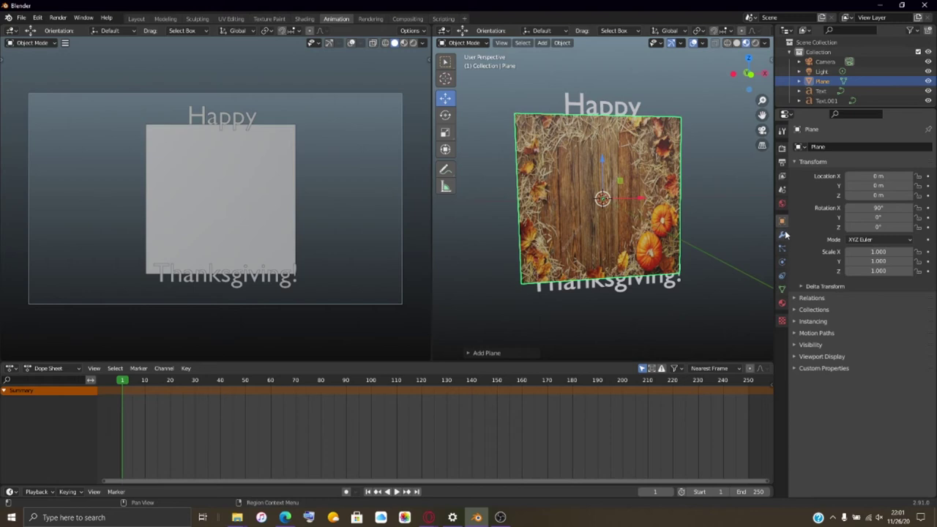
left_click_drag(878, 251, 926, 251)
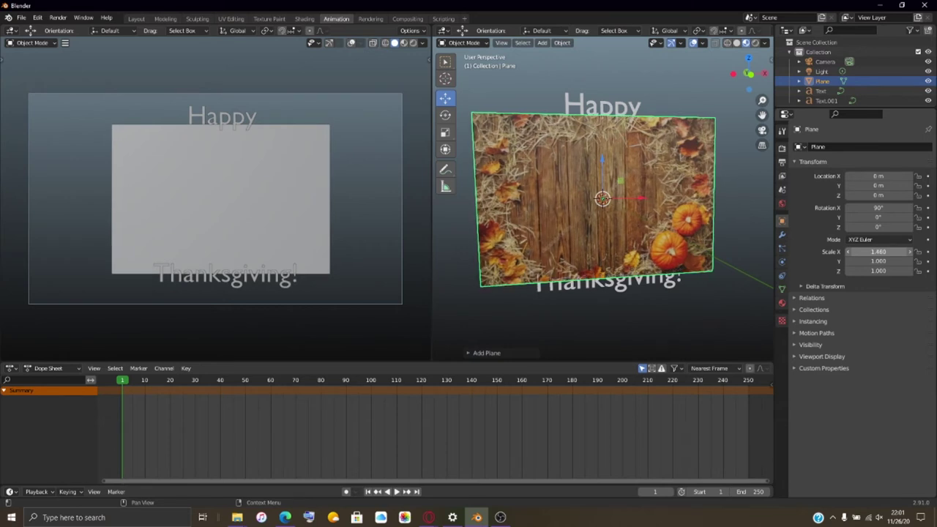
left_click_drag(927, 251, 875, 251)
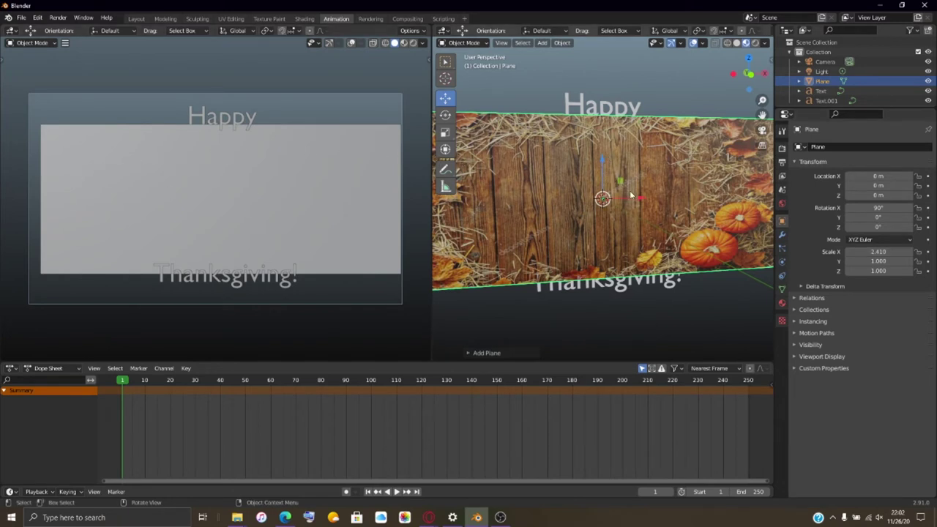
left_click_drag(638, 197, 637, 202)
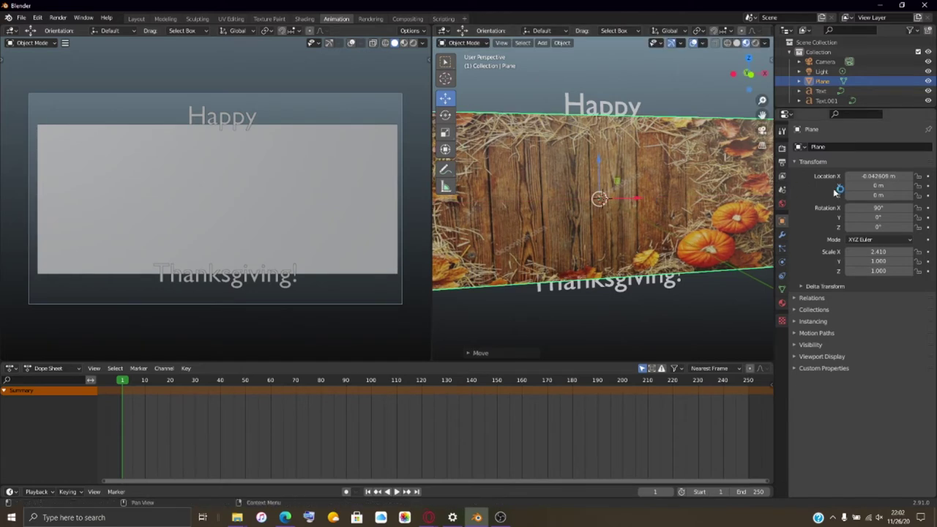
- Keep the plane's X rotation at 90° and widen the plane to an X scale of 2.470
mouse_move(878, 208)
left_mouse_down()
mouse_move(891, 208)
mouse_move(875, 208)
left_mouse_up()
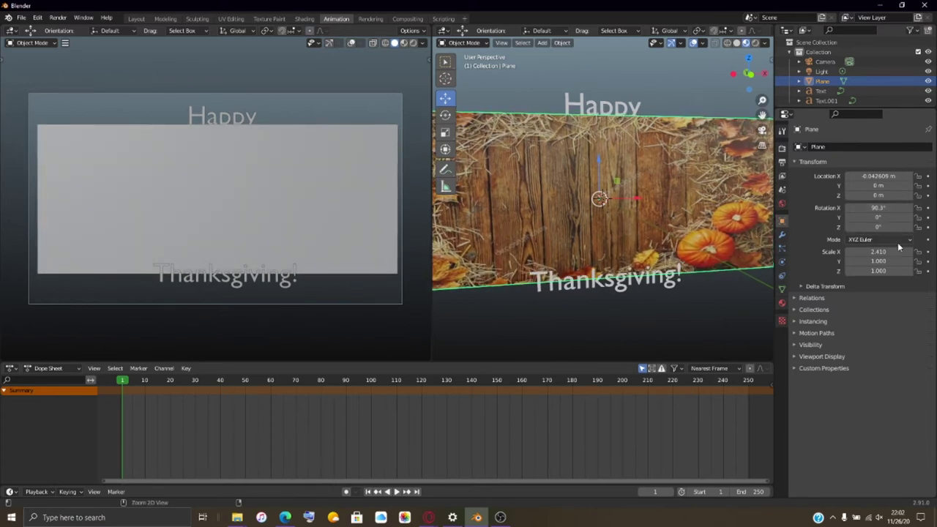
left_click(911, 251)
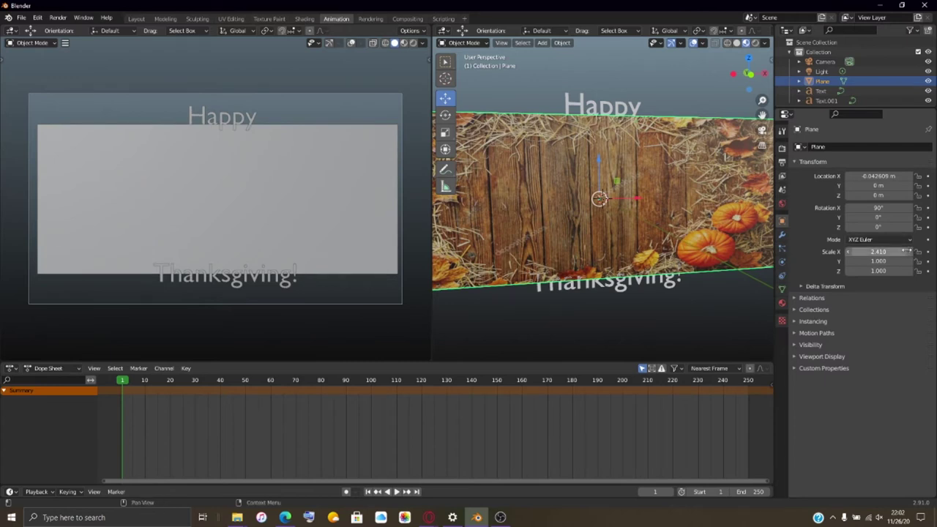
left_click(910, 251)
type("5")
key("Return")
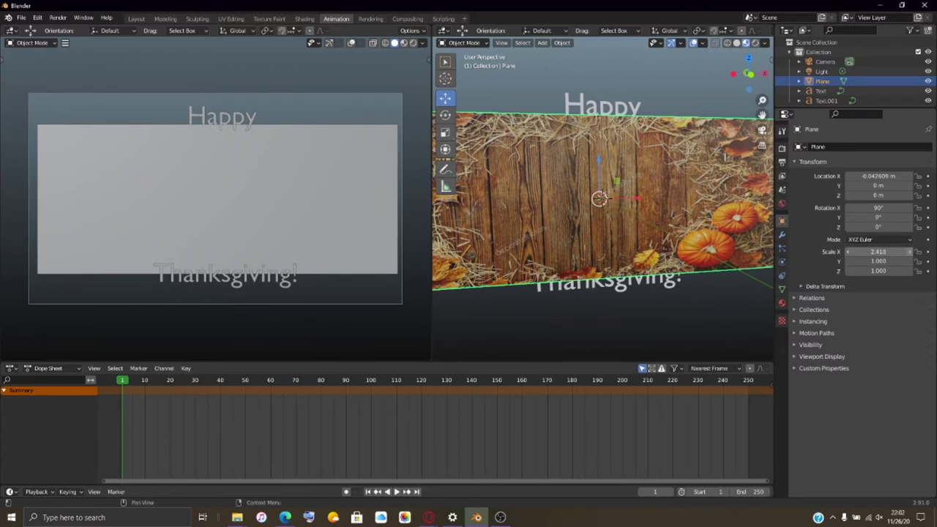
left_click(911, 251)
left_click(911, 251)
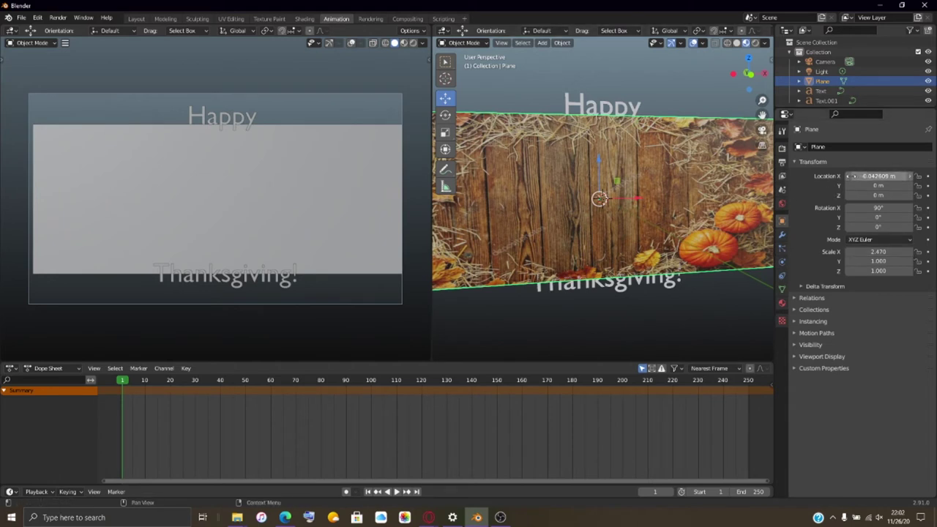
- Shift the plane to about -0.073 m along X and widen it to an X scale of 2.500 to span the camera frame
left_click(848, 176)
left_click(848, 175)
left_click(848, 176)
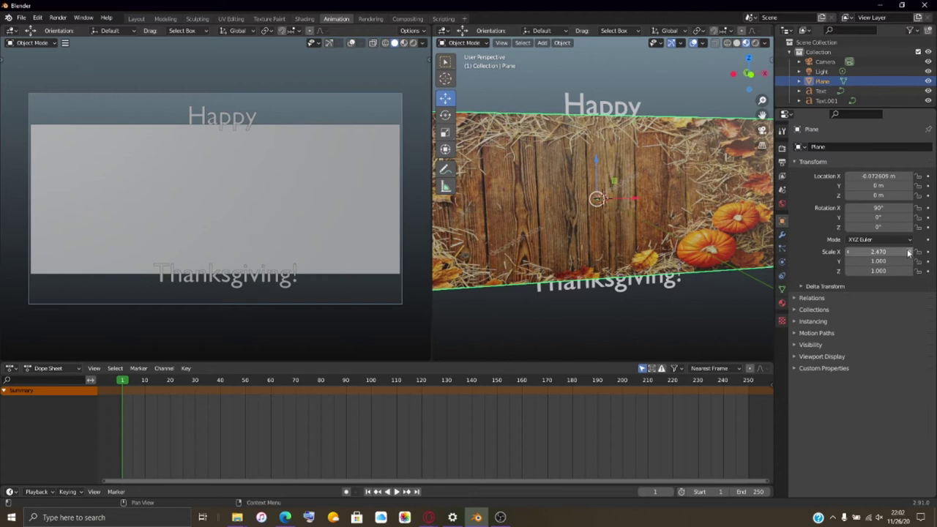
left_click(910, 251)
left_click(910, 251)
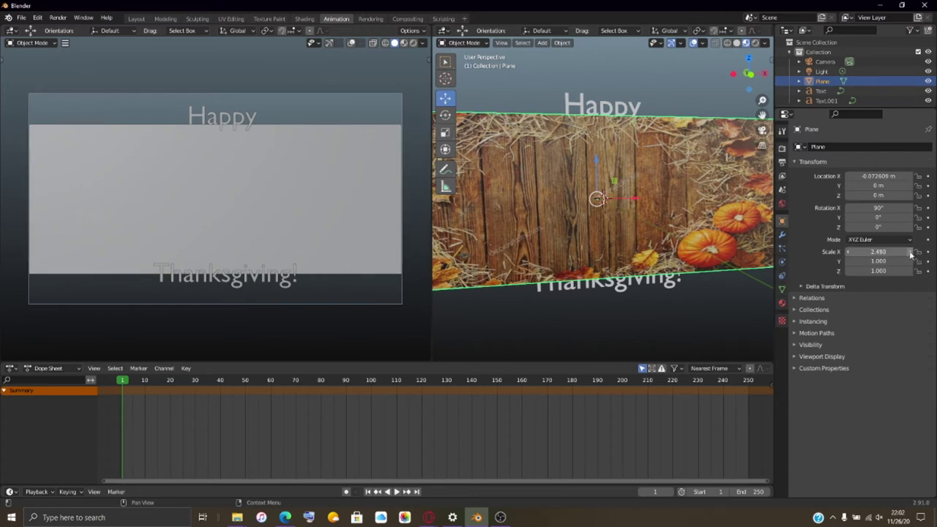
left_click(910, 252)
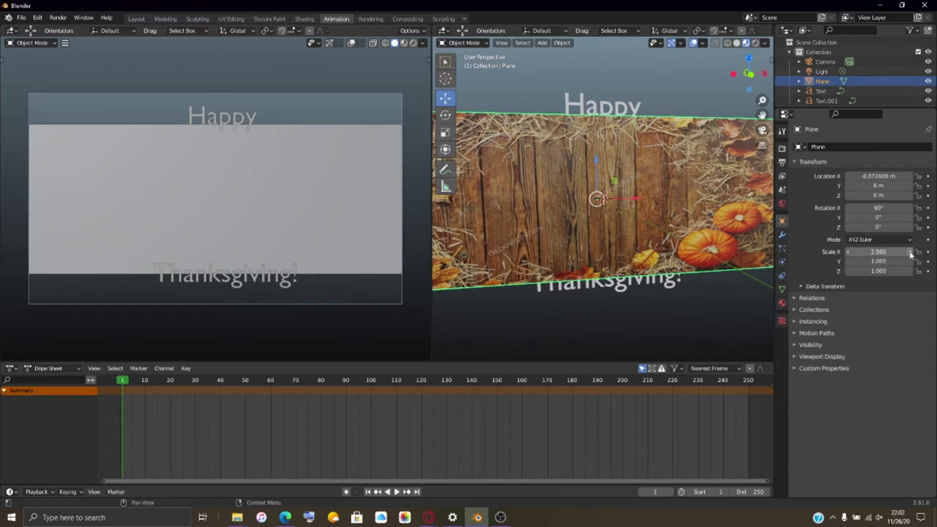
- Stretch the plane to a Y scale of 1.420 so that it covers the camera frame's full height
mouse_move(878, 271)
left_mouse_down()
mouse_move(900, 270)
mouse_move(892, 271)
left_mouse_up()
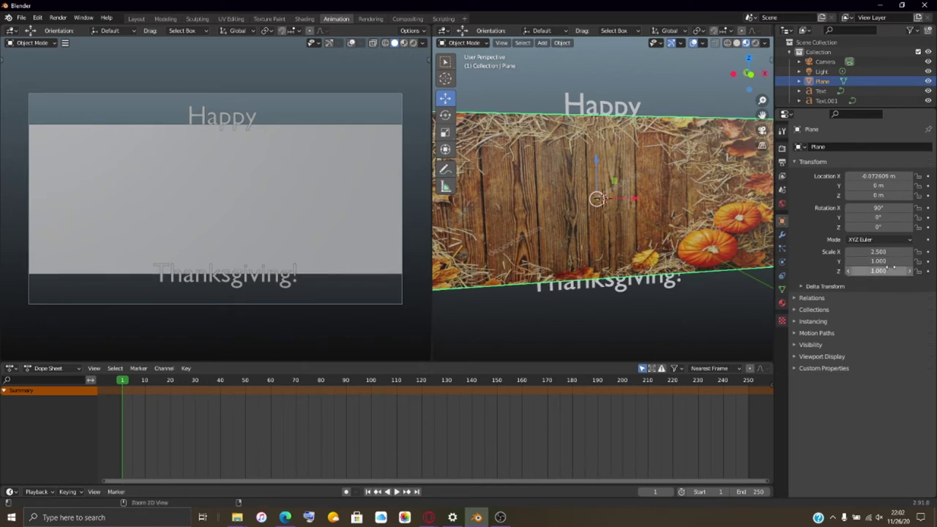
key("ctrl+z")
left_click_drag(879, 260, 894, 261)
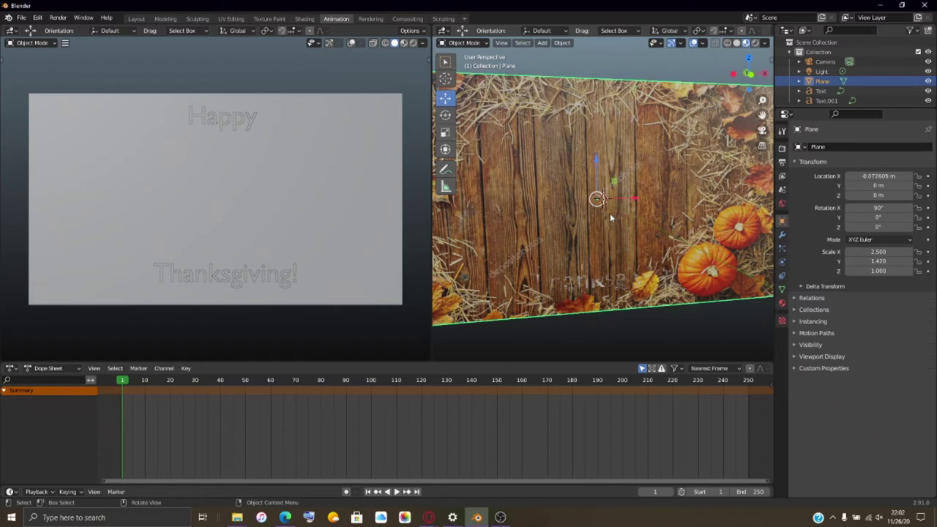
- Move the "Happy" text in front of the plane to about -0.25 m along Y and show the camera view in Material Preview
middle_click_drag(610, 215, 592, 211)
scroll(581, 222, "down", 6)
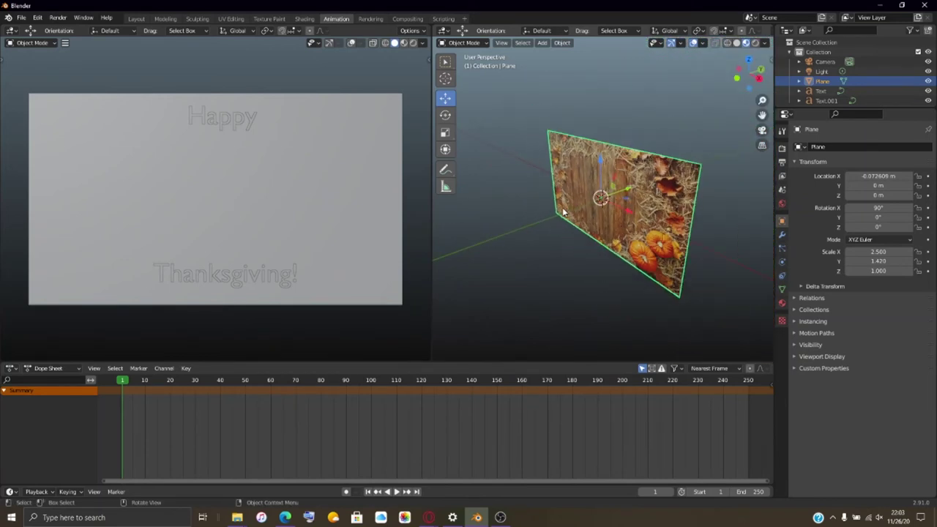
scroll(562, 212, "up", 3)
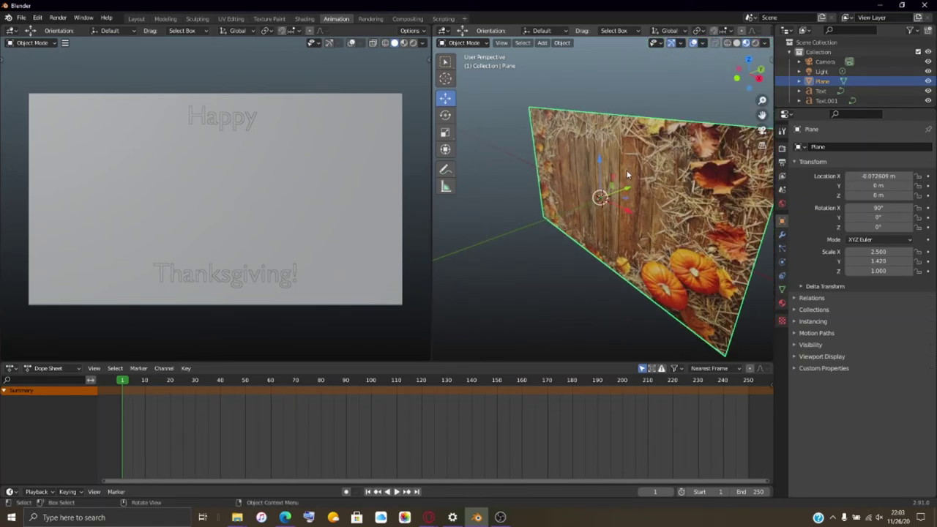
left_click(782, 149)
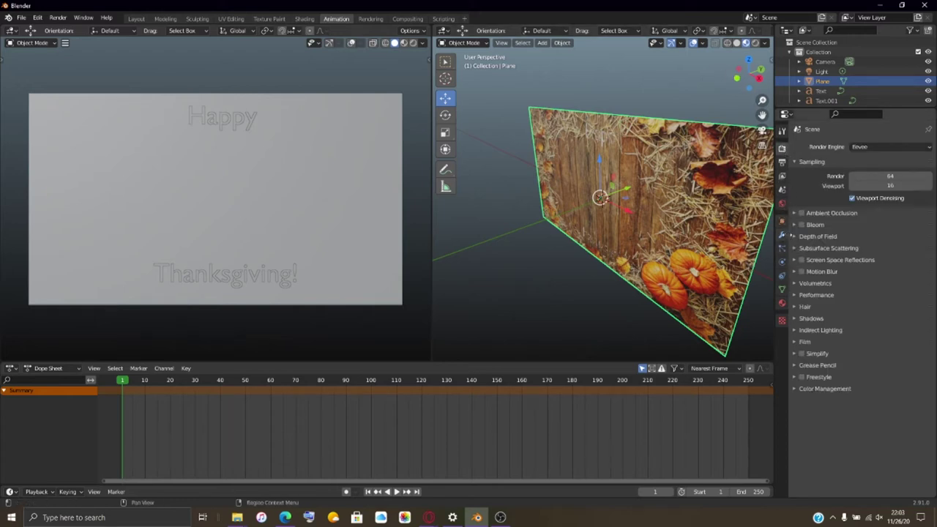
left_click(819, 92)
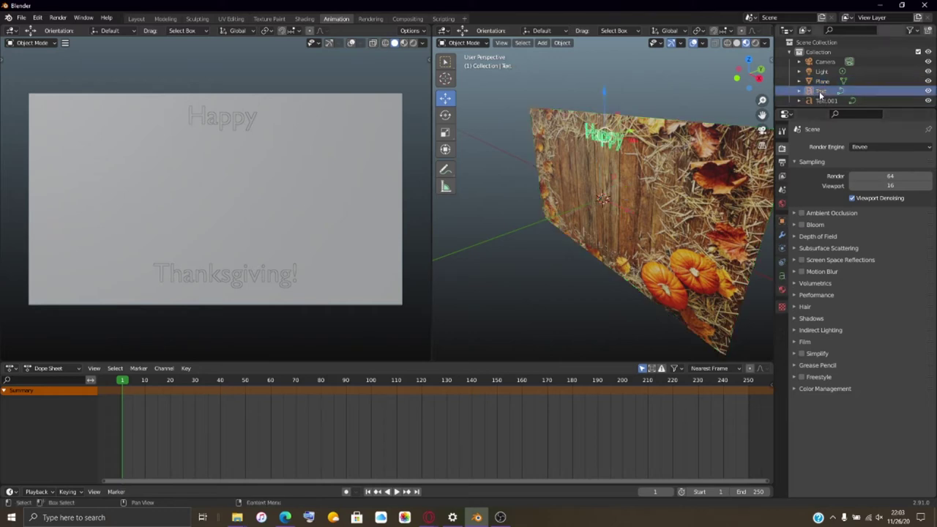
scroll(690, 174, "down", 4)
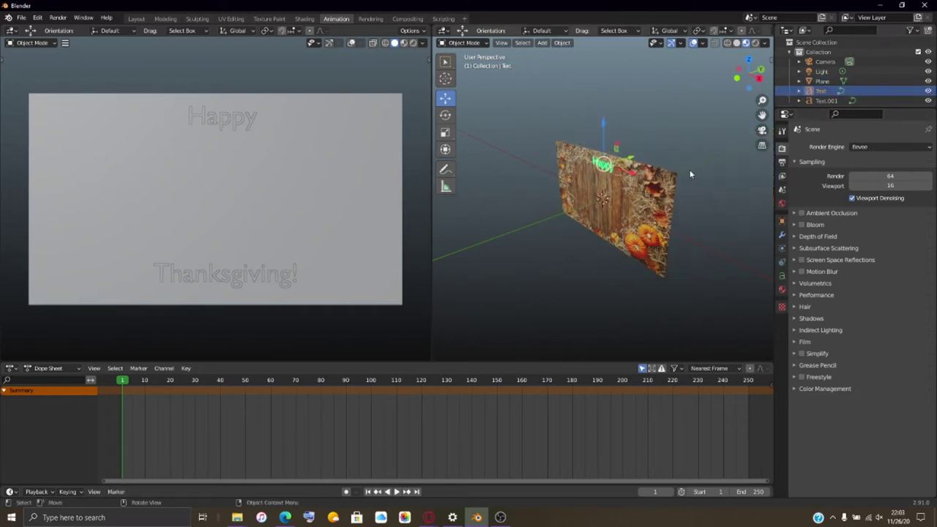
left_click_drag(631, 160, 623, 159)
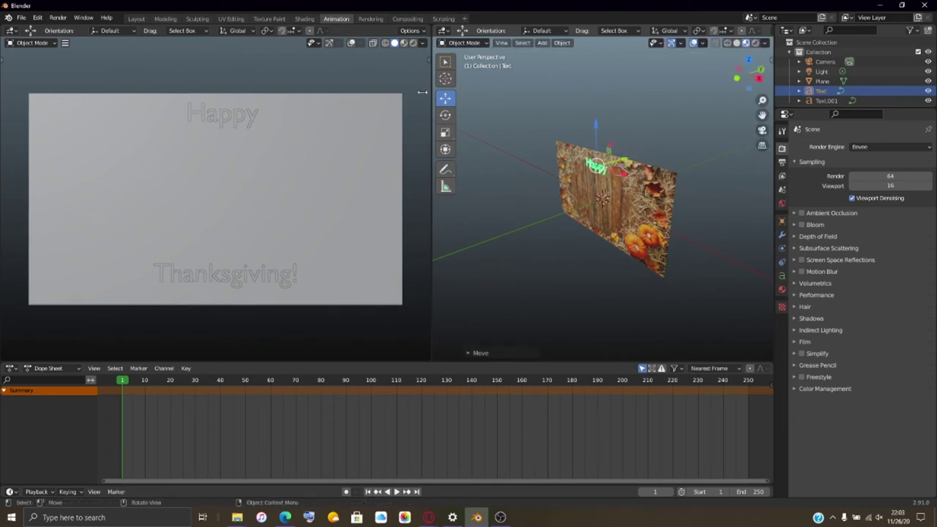
left_click(403, 43)
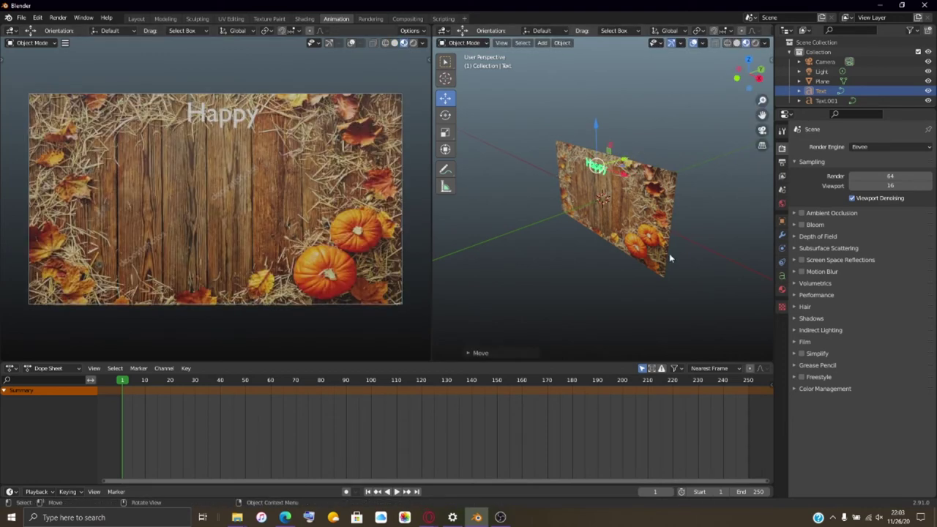
- Bring the "Thanksgiving!" text in front of the backdrop plane by setting its Y location to -0.25 m
scroll(629, 267, "up", 5)
left_click(614, 276)
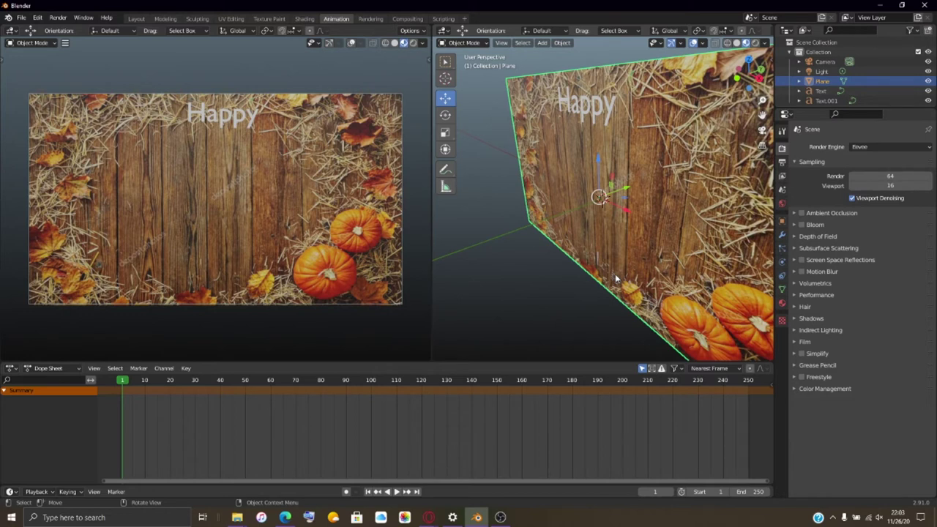
left_click(827, 102)
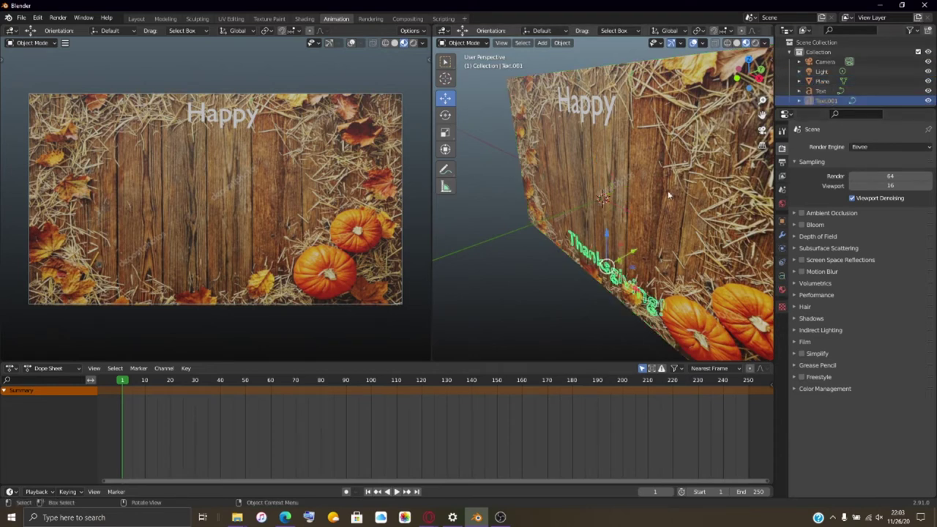
scroll(637, 256, "down", 6)
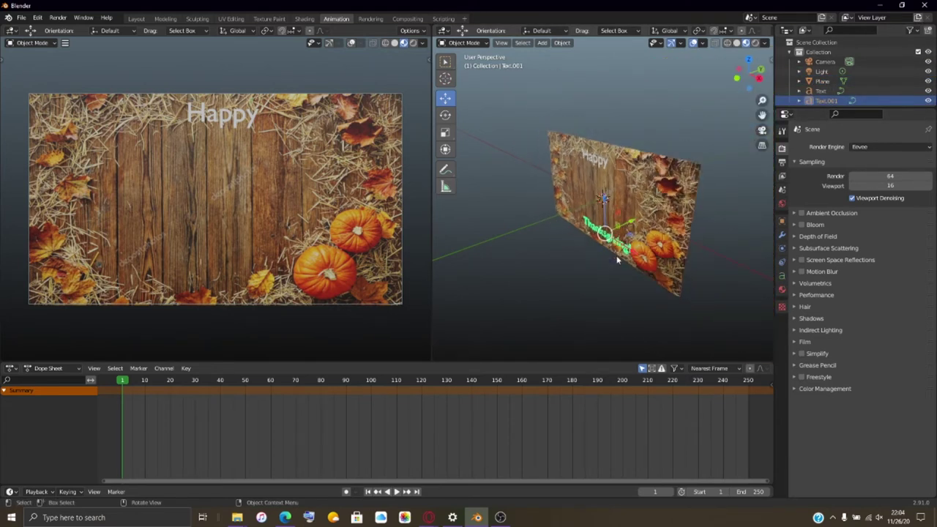
left_click(633, 220)
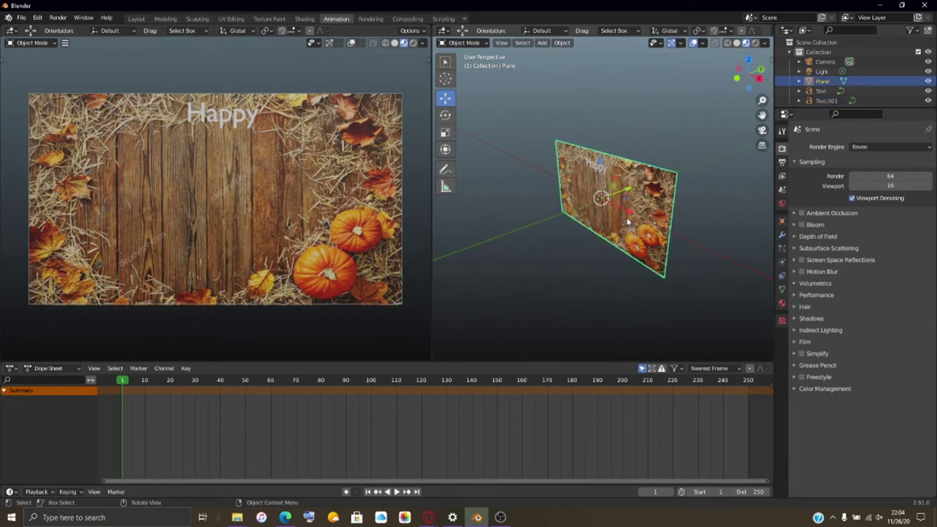
left_click(709, 232)
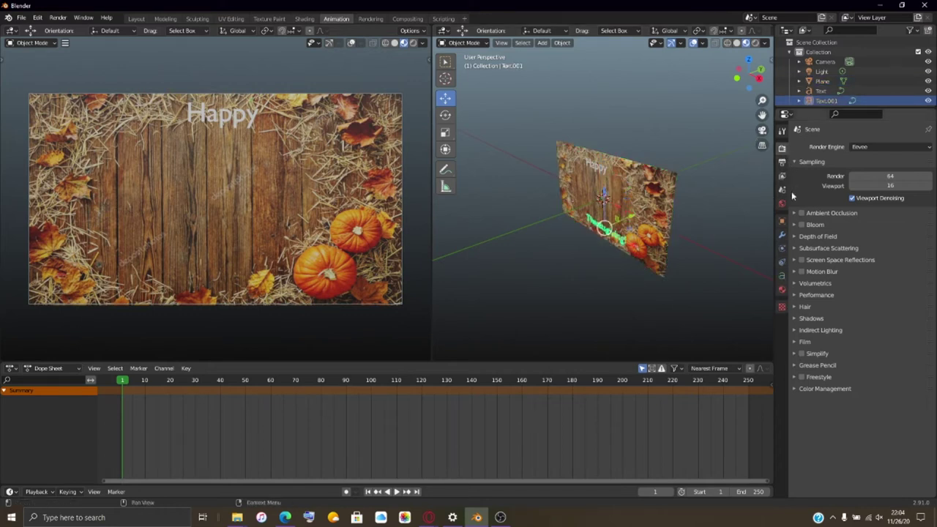
left_click(782, 221)
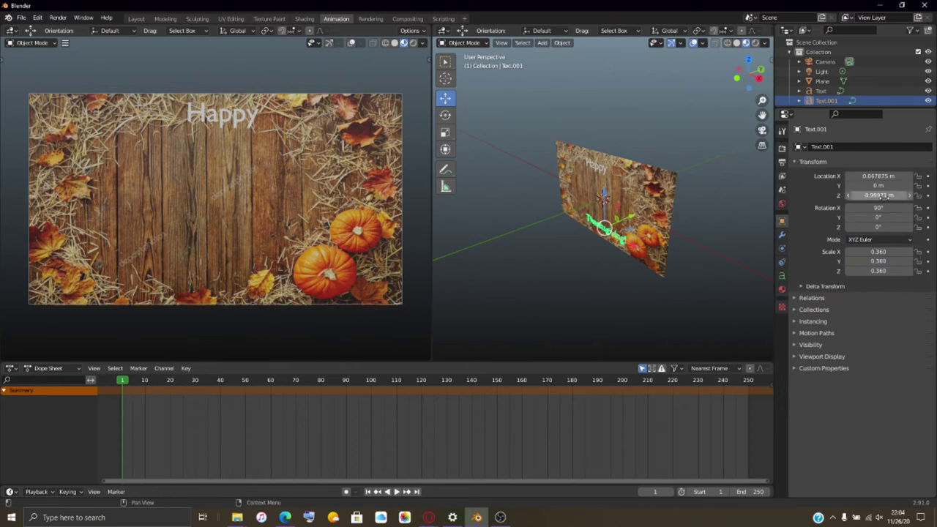
mouse_move(880, 195)
left_mouse_down()
mouse_move(870, 195)
mouse_move(883, 195)
mouse_move(883, 176)
mouse_move(859, 177)
mouse_move(887, 176)
mouse_move(892, 186)
left_mouse_up()
right_click(881, 196)
right_click(888, 177)
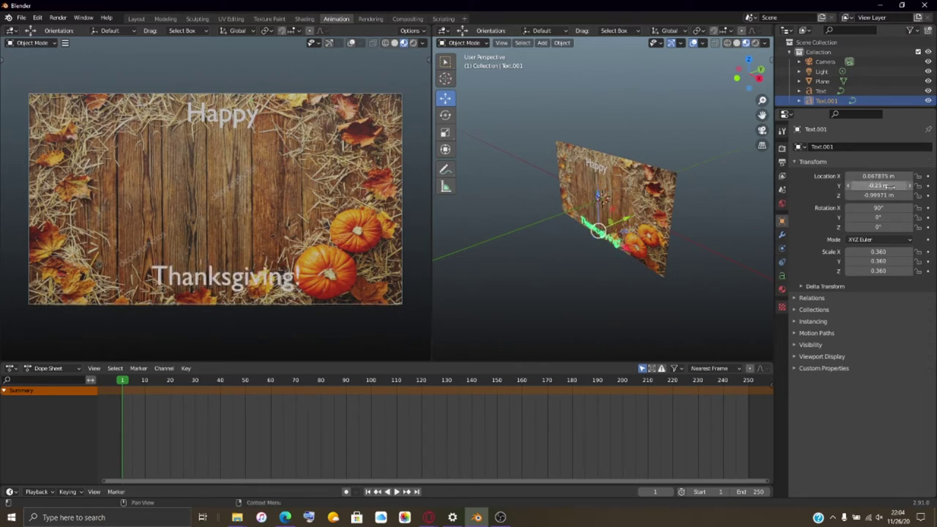
left_click_drag(889, 186, 893, 186)
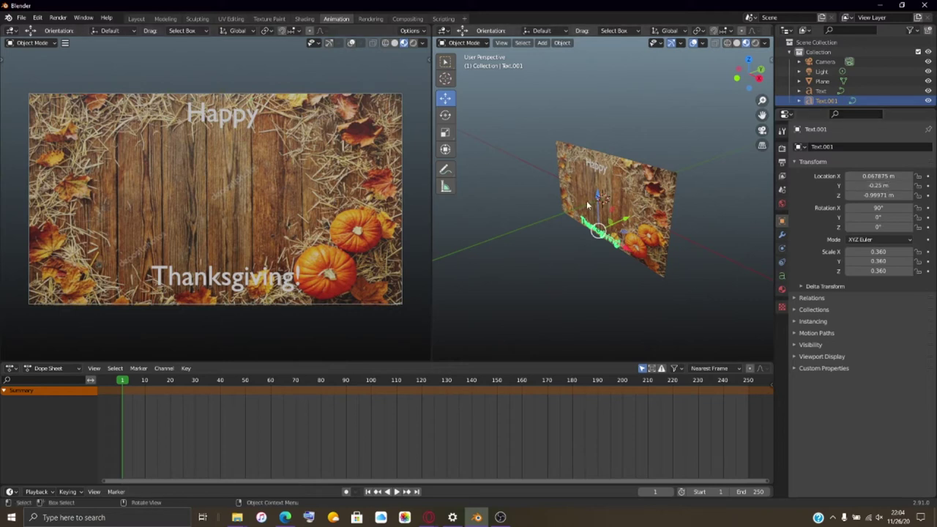
- Move the "Thanksgiving!" text to about X -0.321 m and Z -0.645 m, and enlarge it uniformly to a scale of about 0.516
key("g")
key("z")
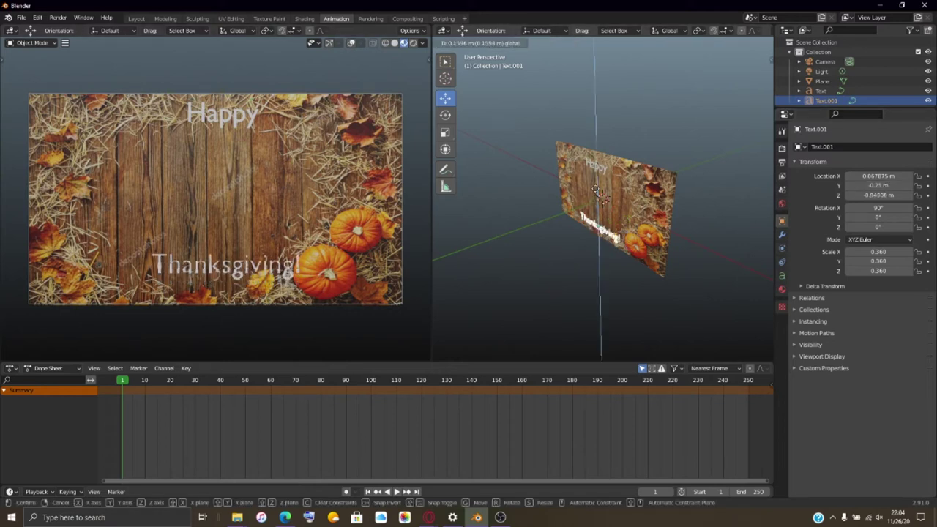
left_click(590, 185)
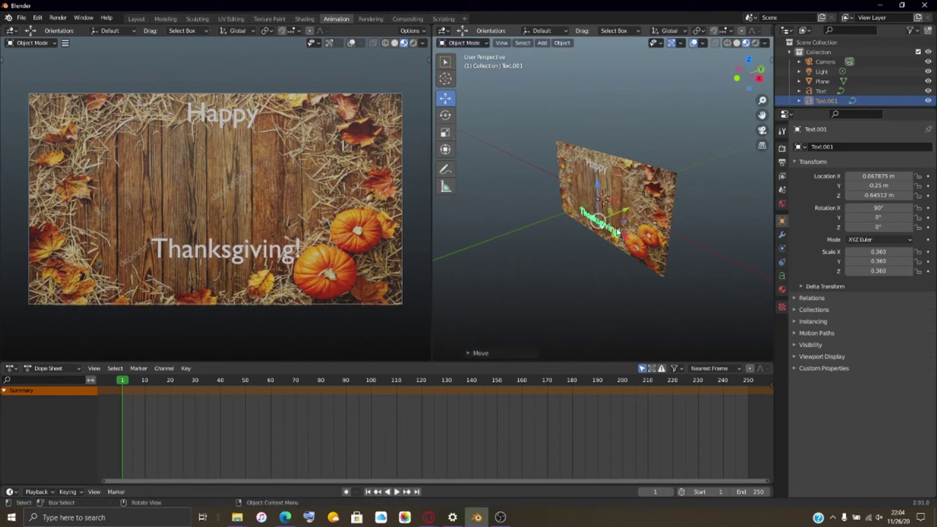
left_click_drag(615, 232, 525, 251)
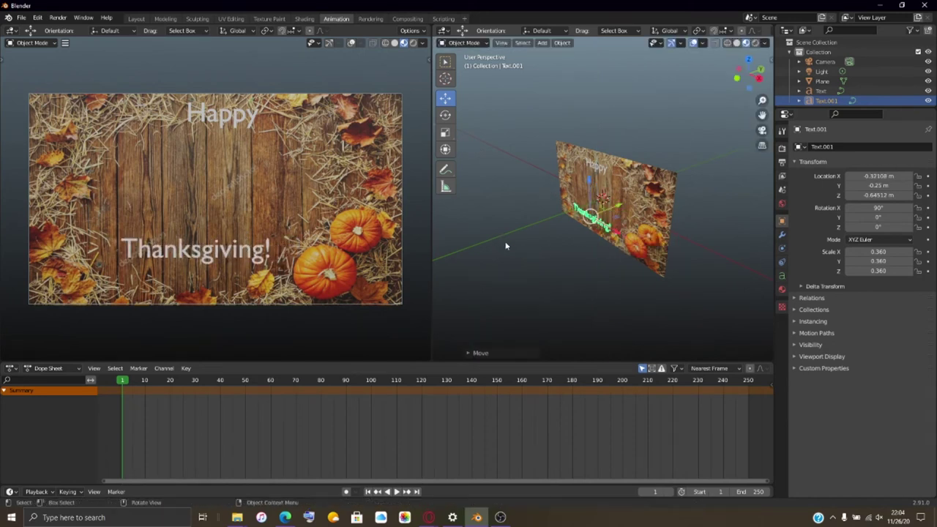
key("s")
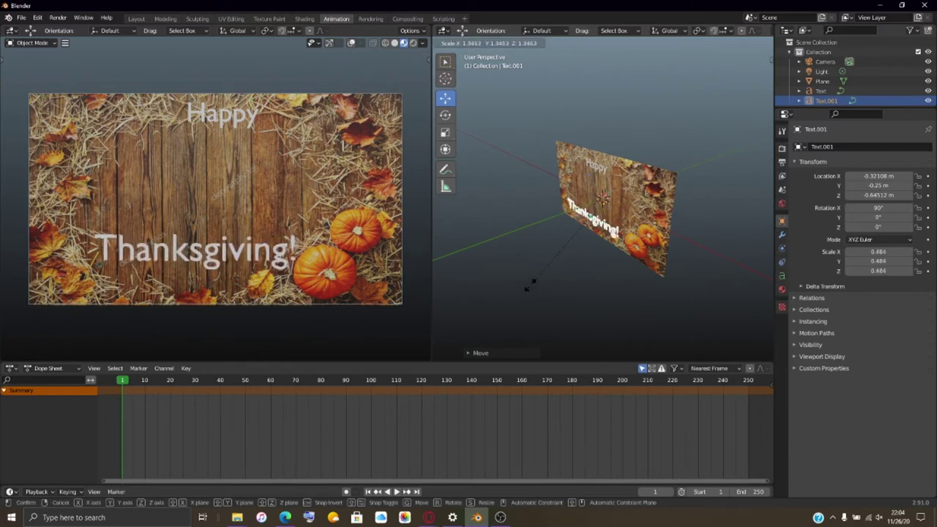
left_click(523, 285)
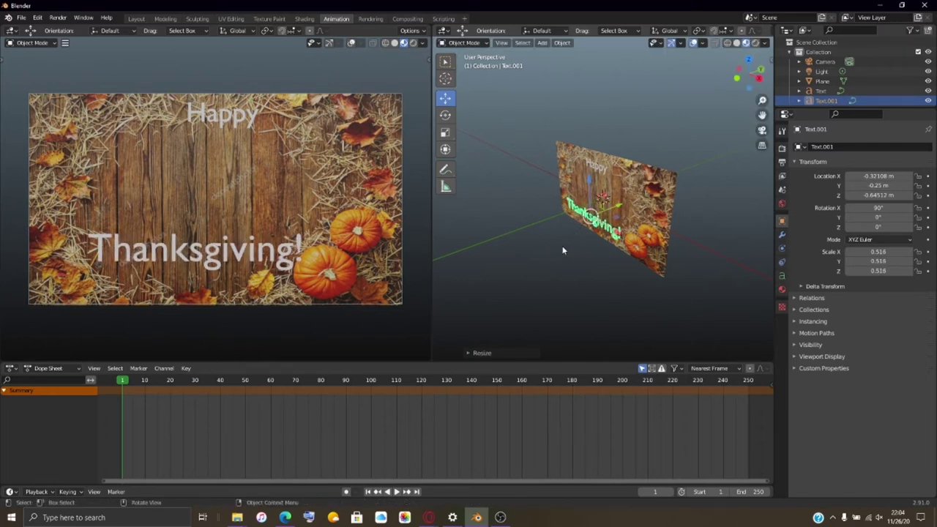
- Lower the "Happy" text to about 0.215 m along Z and enlarge it uniformly to a scale of about 0.603
left_click(597, 167)
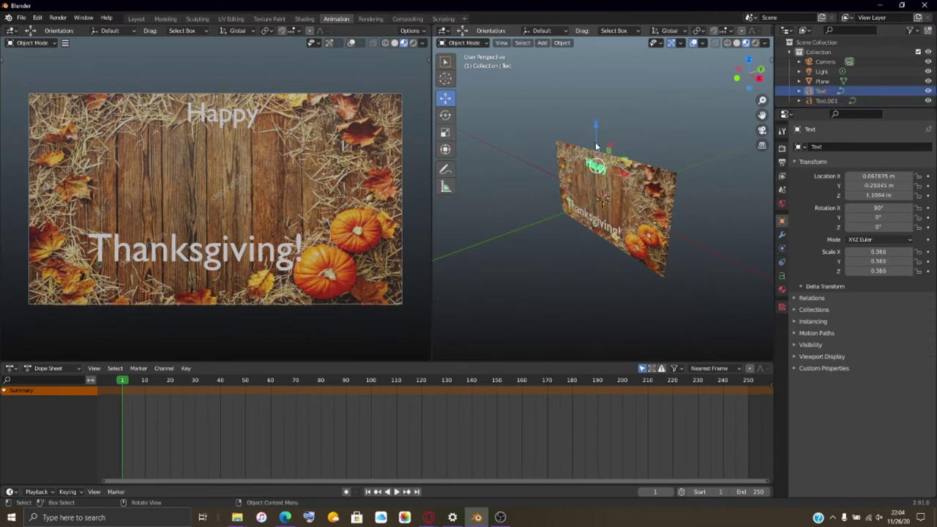
left_click_drag(598, 137, 589, 161)
key("s")
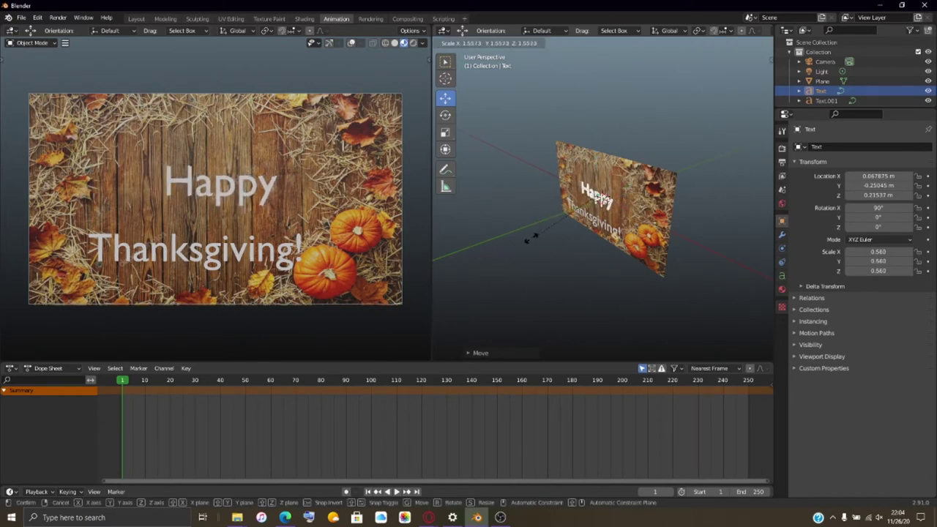
left_click(523, 237)
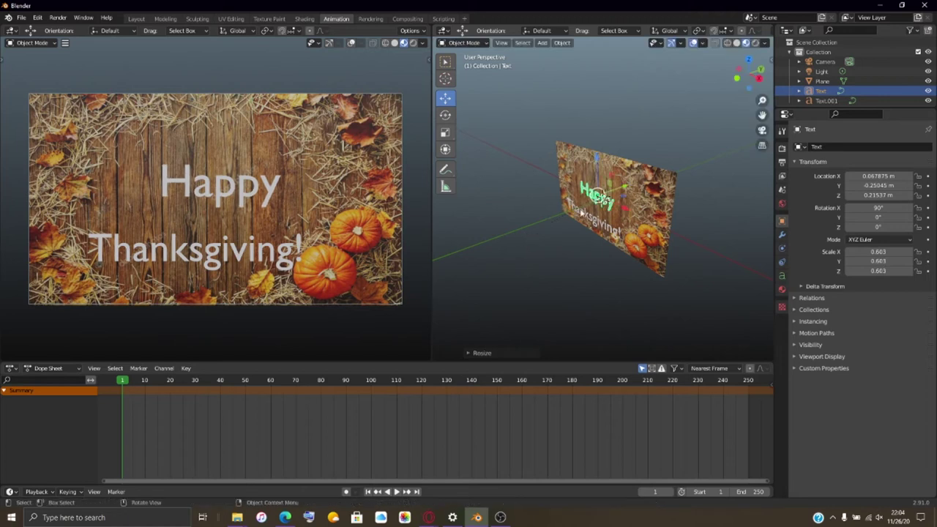
- Browse the installed fonts and load SourceSerifPro-ExtraLightIt.ttf as the regular font of the "Happy" text
left_click(781, 275)
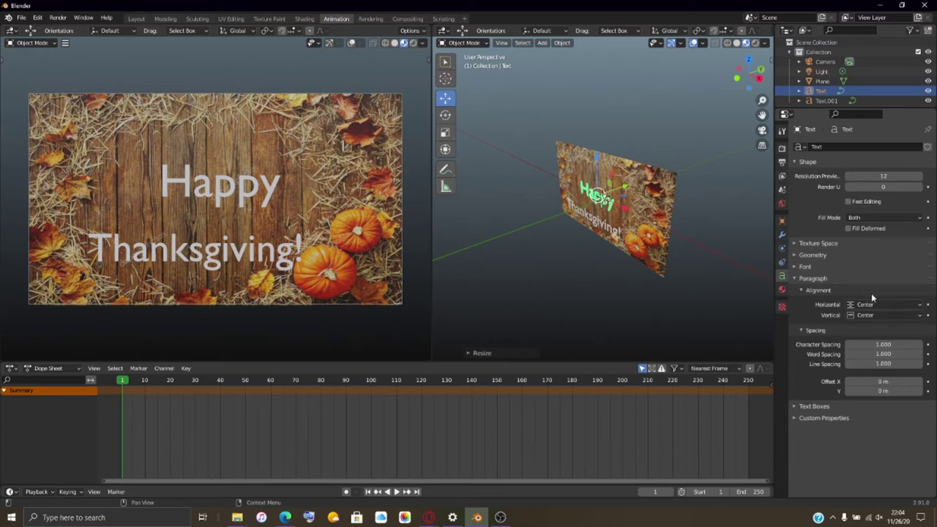
left_click(804, 268)
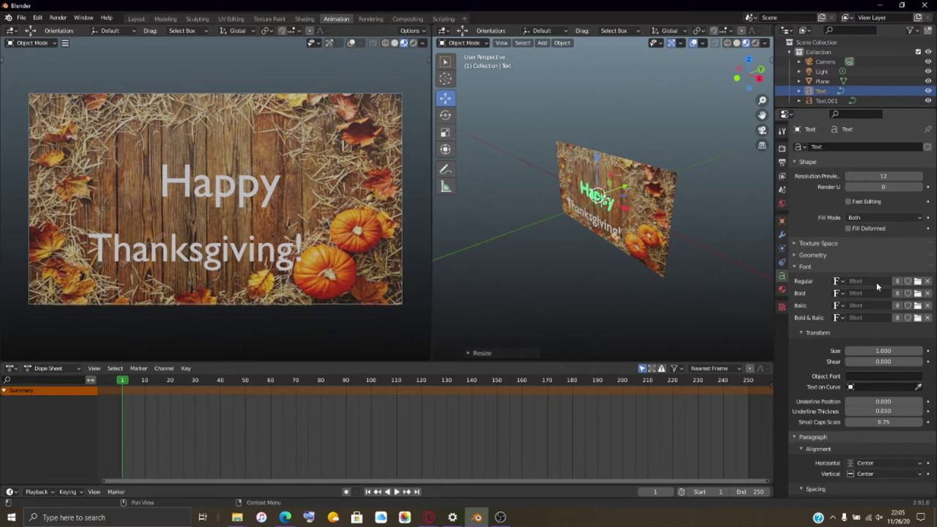
left_click(916, 280)
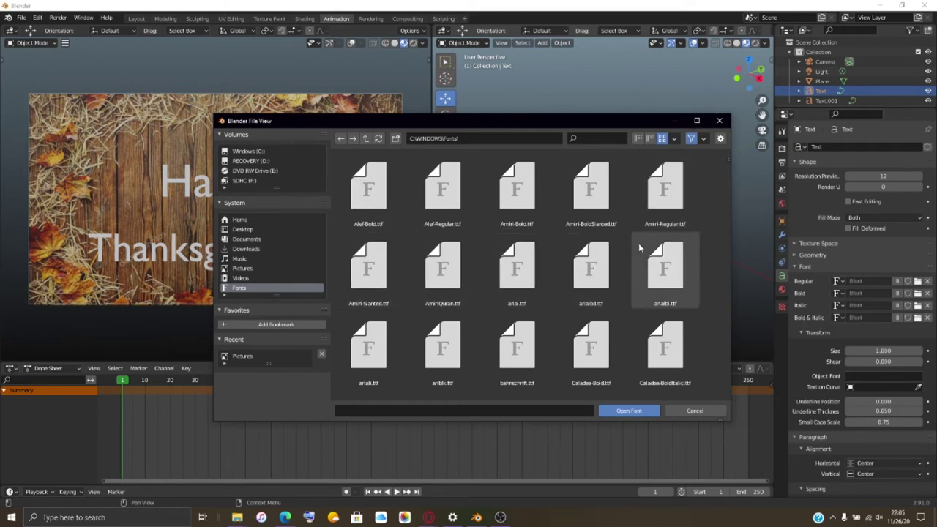
scroll(648, 227, "down", 3)
scroll(647, 227, "down", 2)
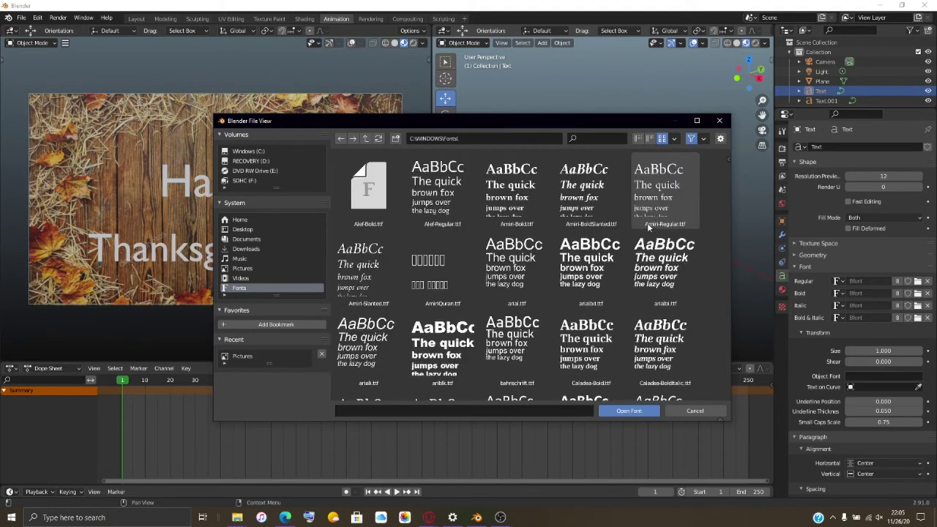
scroll(597, 278, "down", 10)
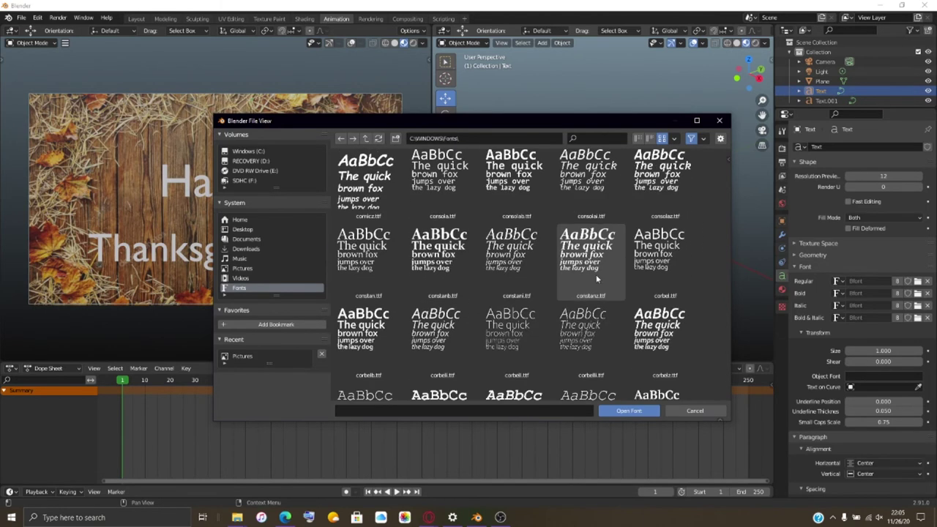
scroll(596, 277, "down", 10)
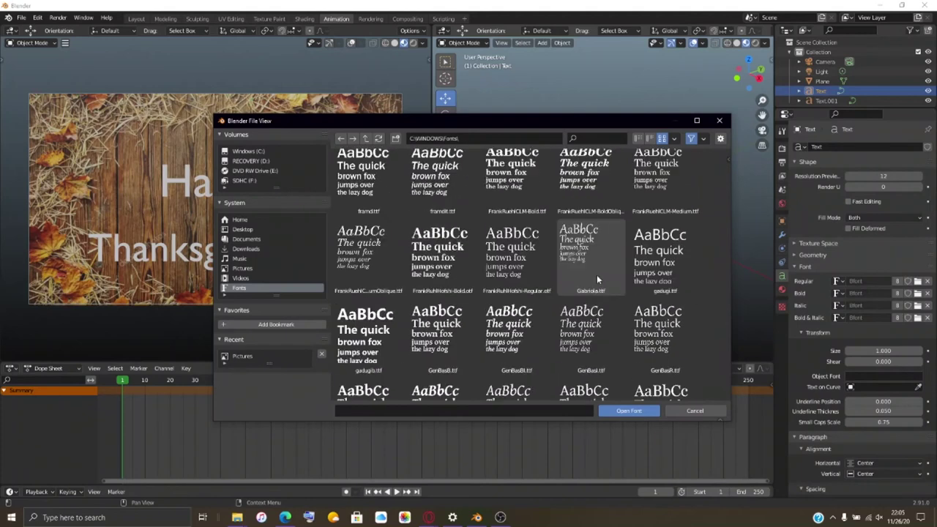
scroll(596, 276, "down", 10)
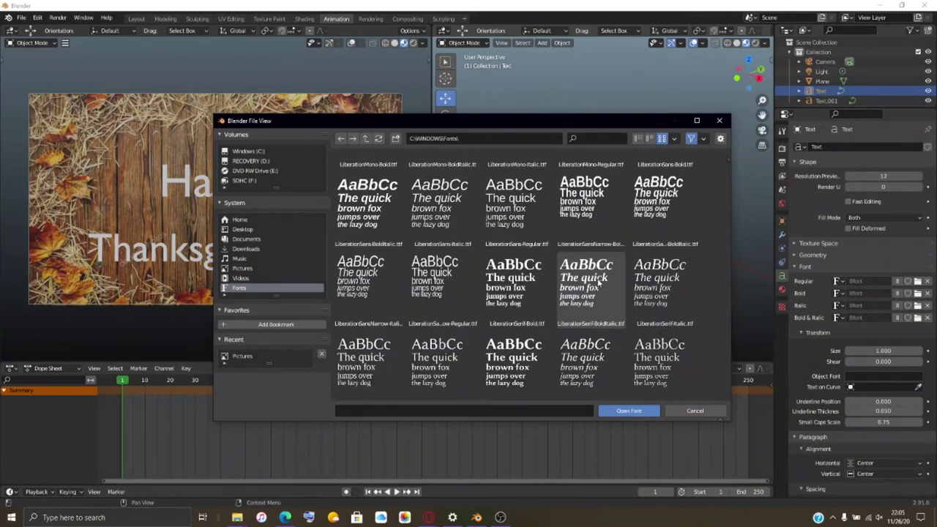
scroll(596, 291, "down", 10)
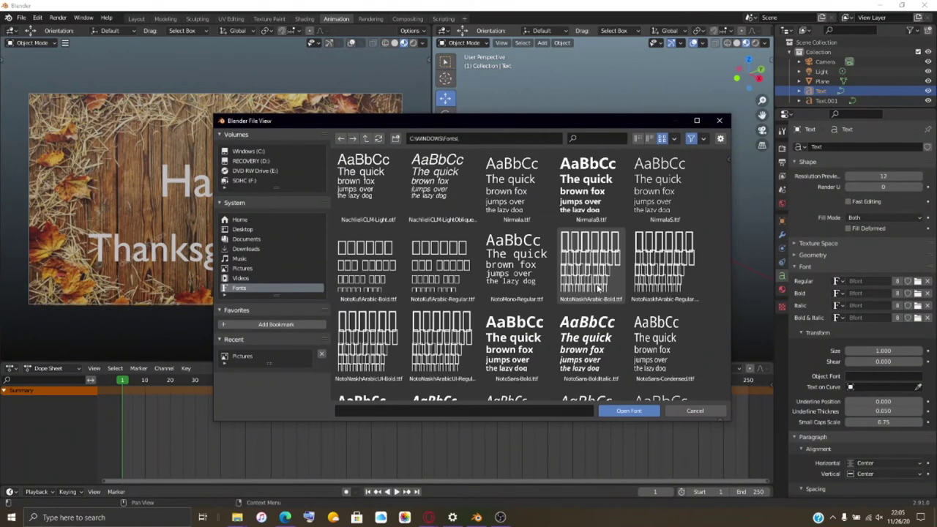
scroll(598, 291, "down", 5)
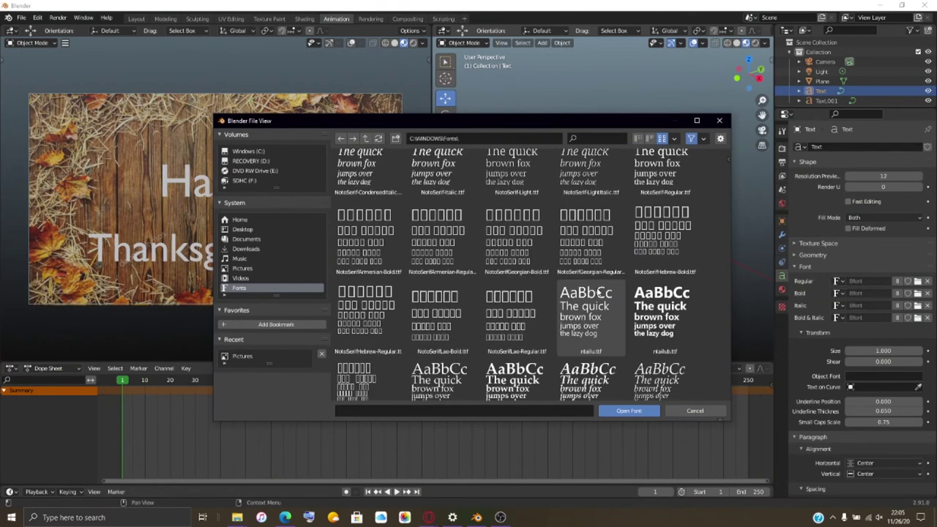
scroll(600, 293, "down", 10)
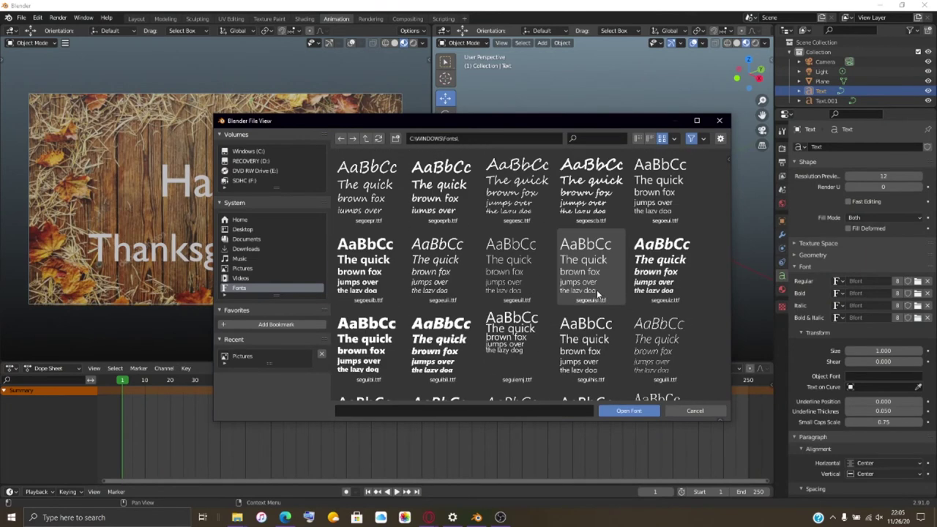
scroll(596, 295, "down", 10)
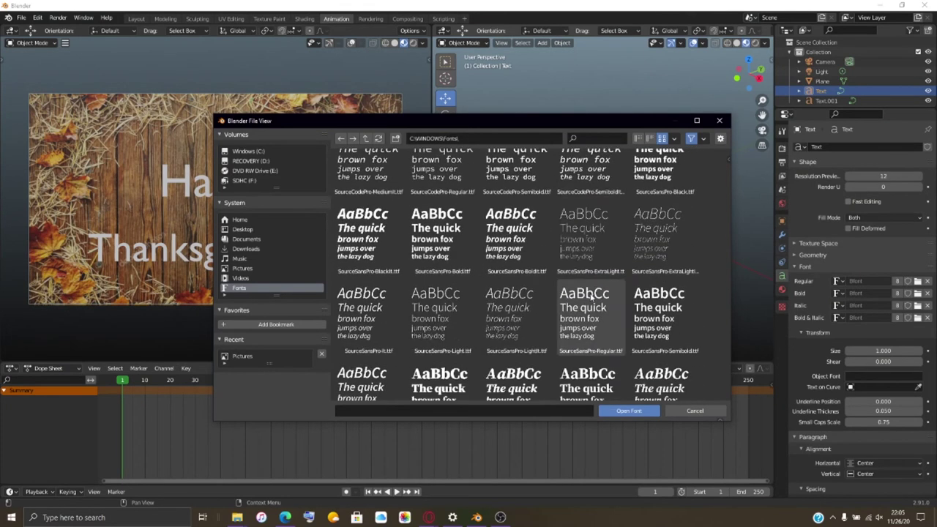
scroll(590, 294, "down", 5)
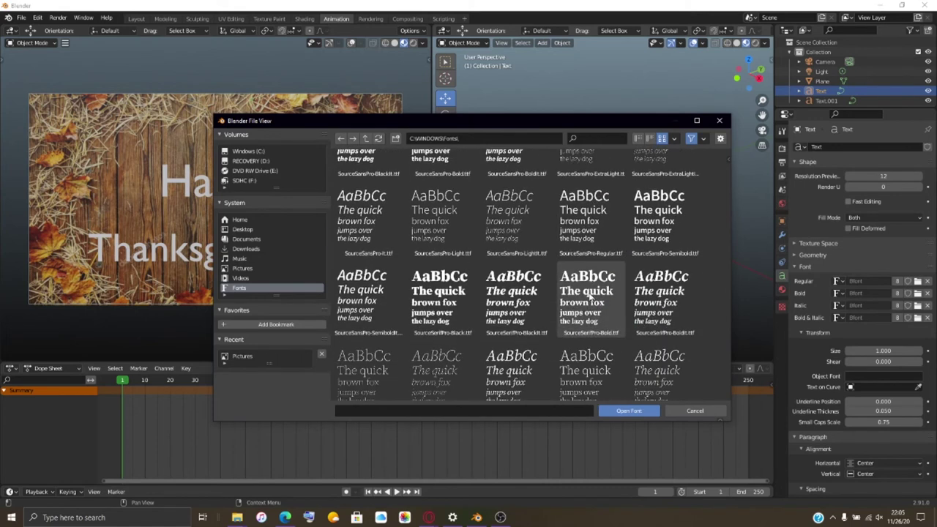
scroll(589, 294, "down", 3)
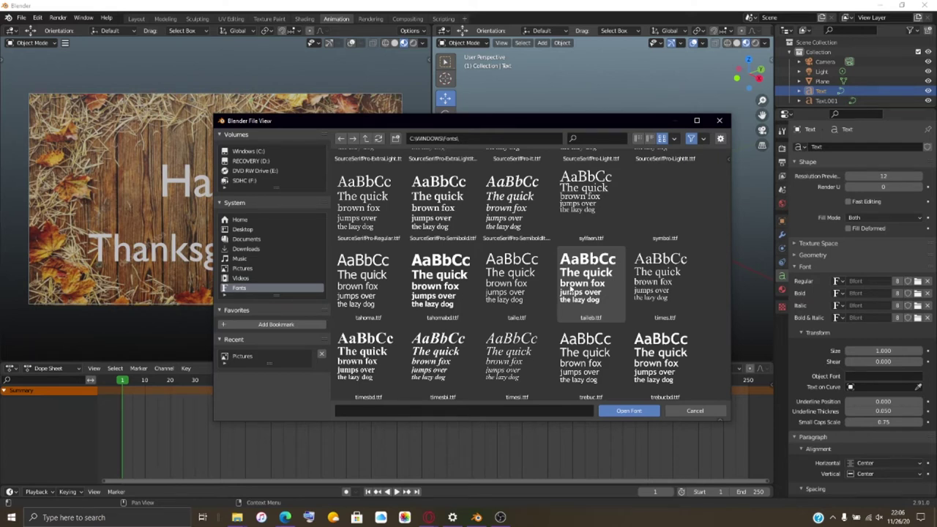
scroll(590, 293, "down", 5)
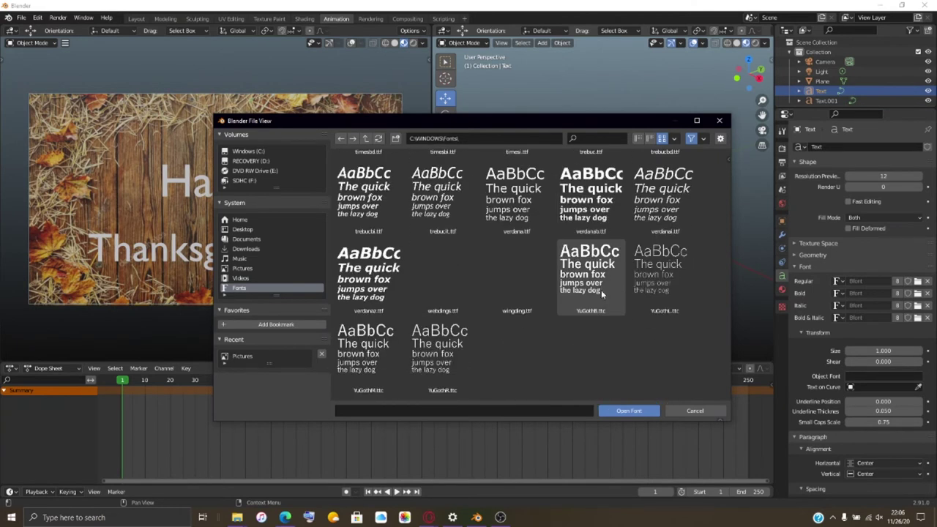
scroll(572, 344, "up", 5)
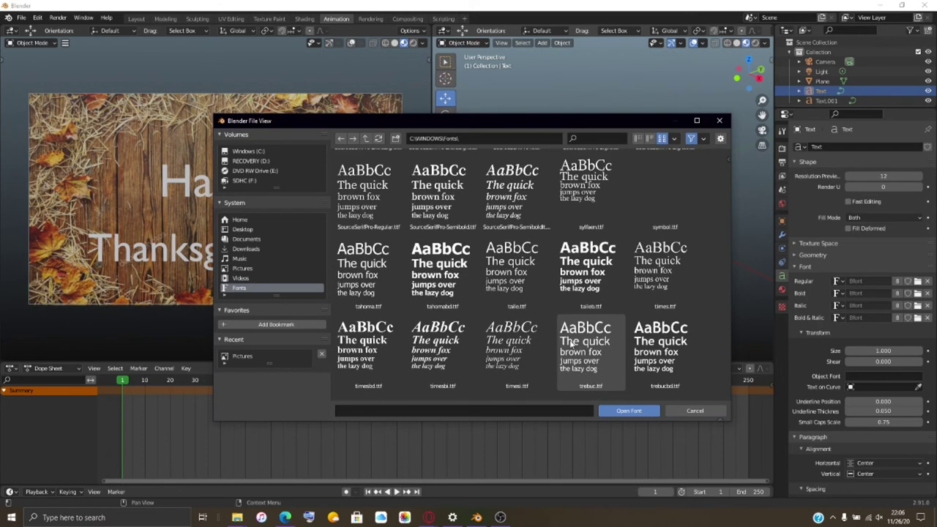
scroll(573, 345, "up", 5)
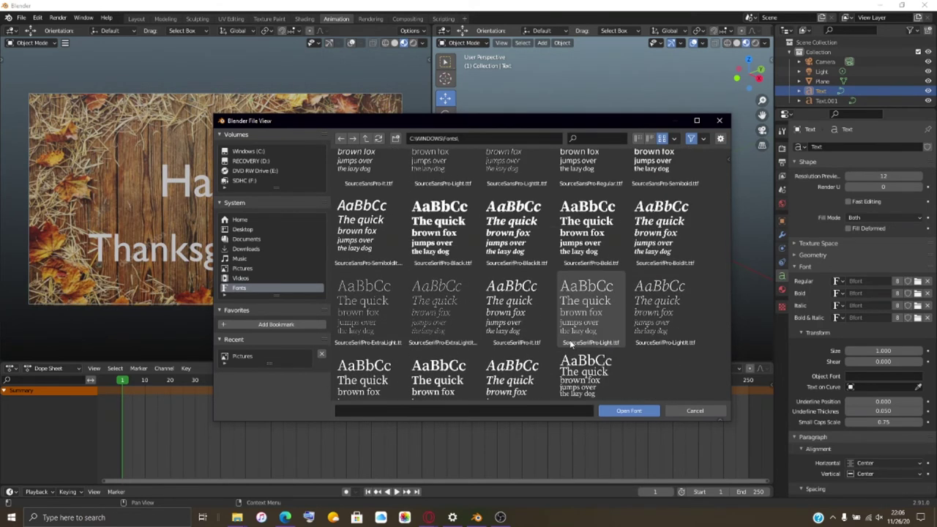
scroll(570, 344, "up", 1)
scroll(423, 343, "down", 2)
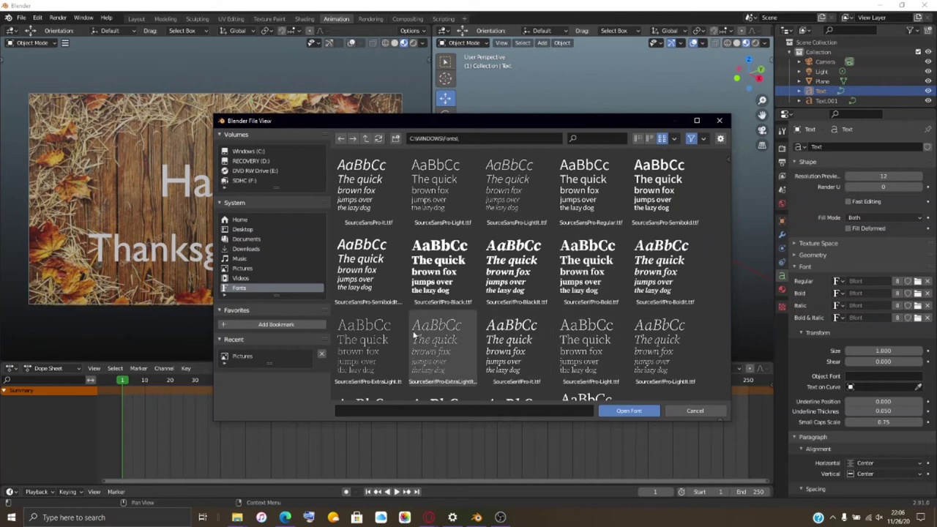
left_click(422, 343)
left_click(627, 410)
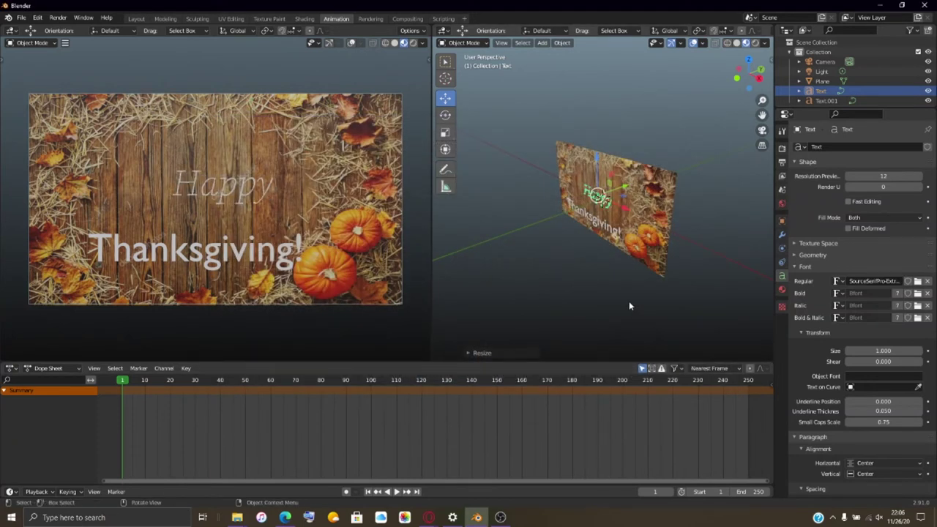
- Load cambriai.ttf from the Windows Fonts folder as the regular font of the "Happy" text
left_click(915, 286)
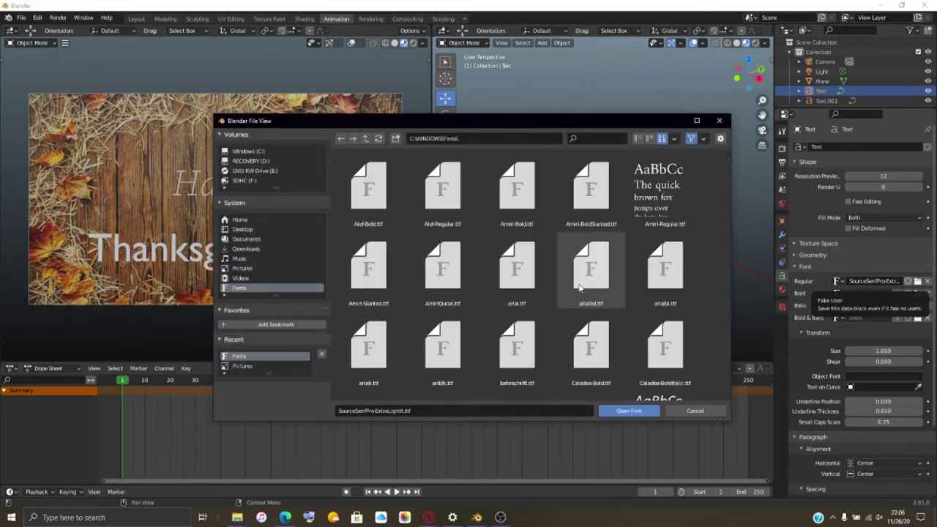
scroll(582, 291, "down", 8)
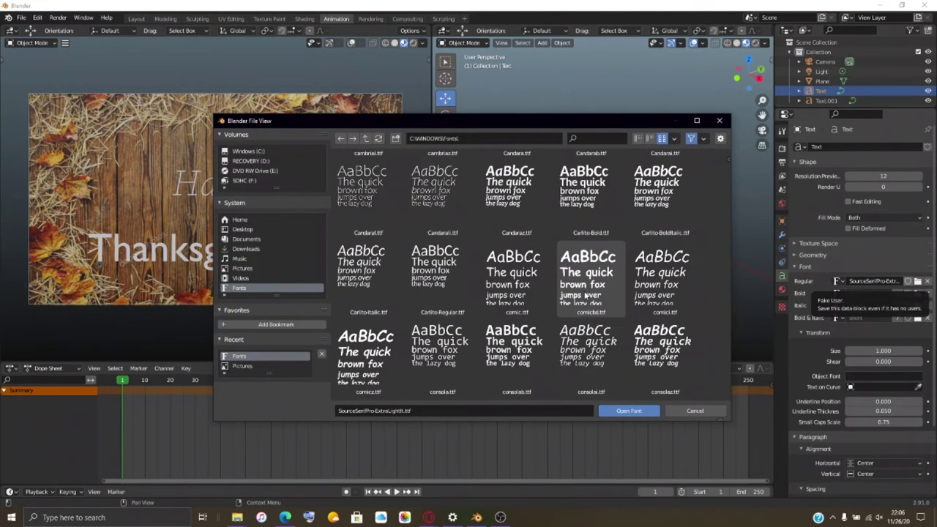
left_click(385, 272)
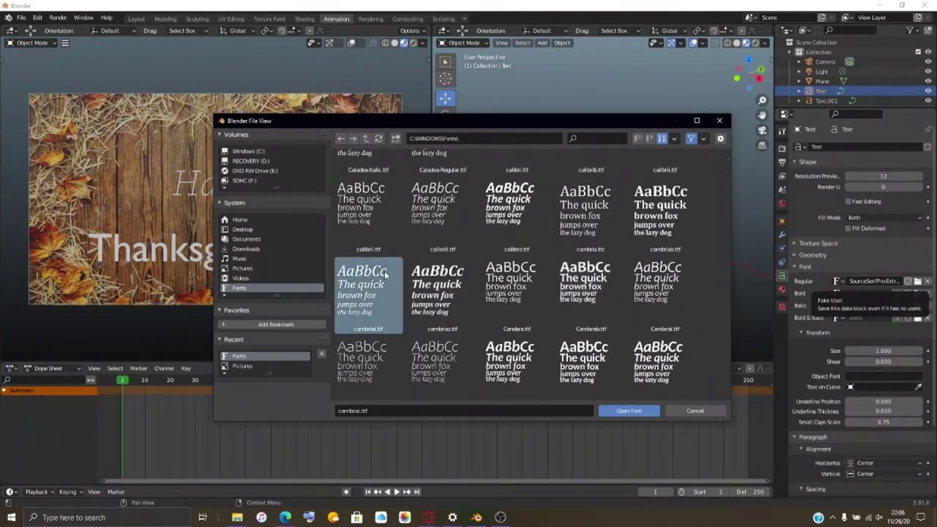
left_click(627, 410)
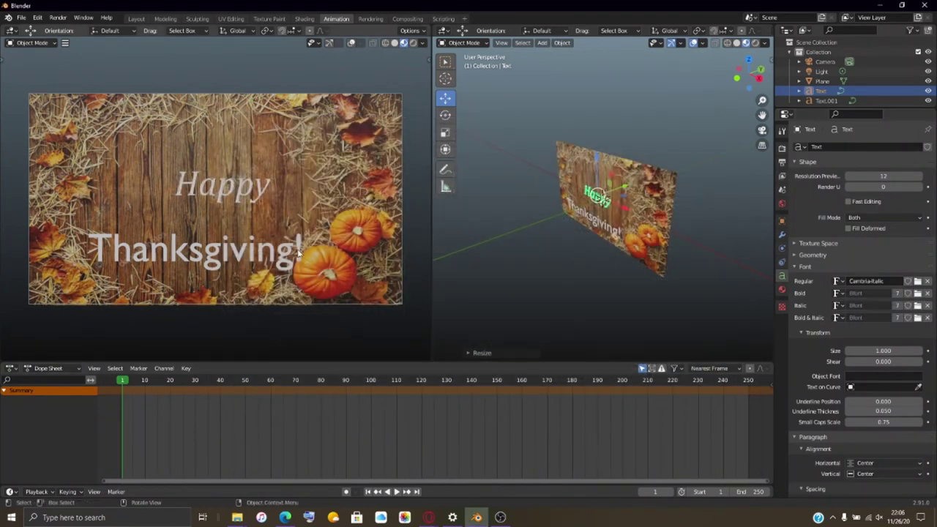
- Select the "Thanksgiving!" text and assign the already loaded Cambria-Italic as its regular font
right_click(254, 252)
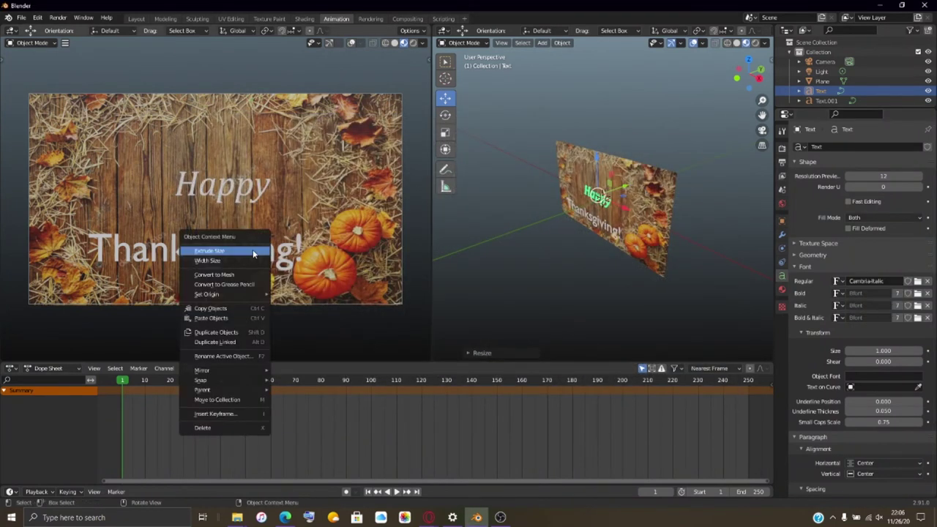
left_click(298, 246)
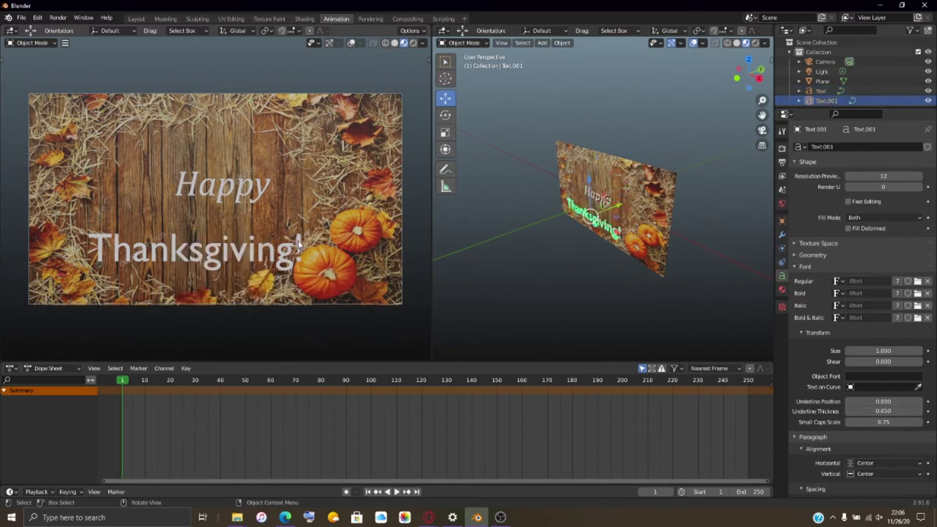
left_click(838, 281)
left_click(815, 303)
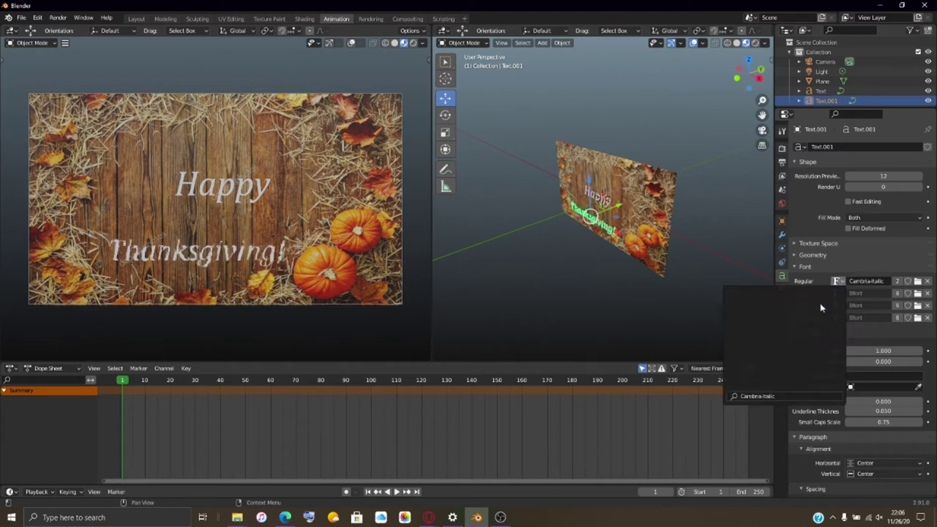
- Shift the "Thanksgiving!" text slightly in the positive X direction and enlarge it uniformly by a factor of about 1.11
left_click(275, 251)
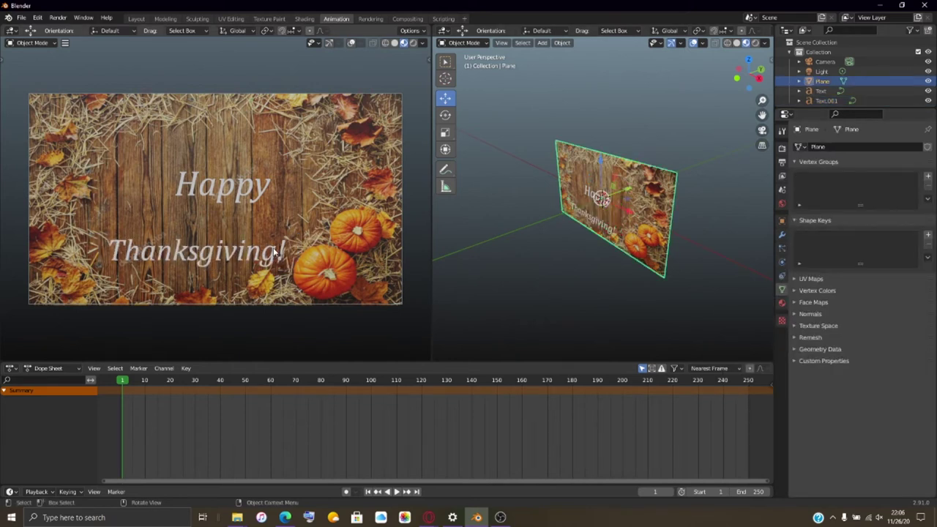
left_click(274, 251)
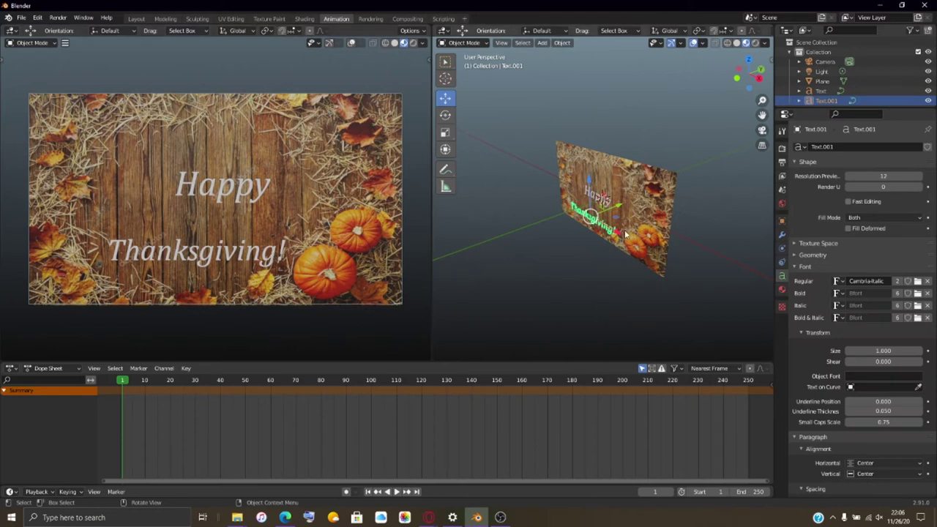
left_click_drag(619, 234, 628, 236)
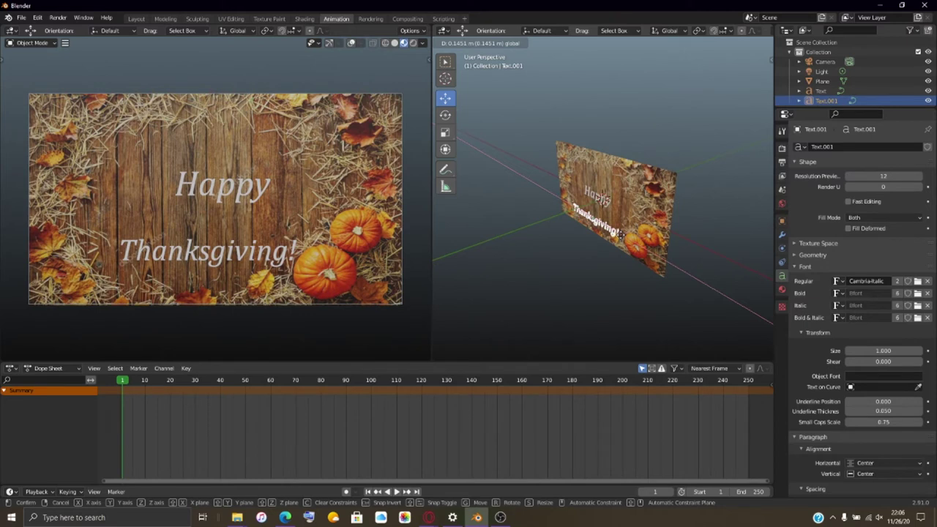
left_click_drag(628, 236, 625, 239)
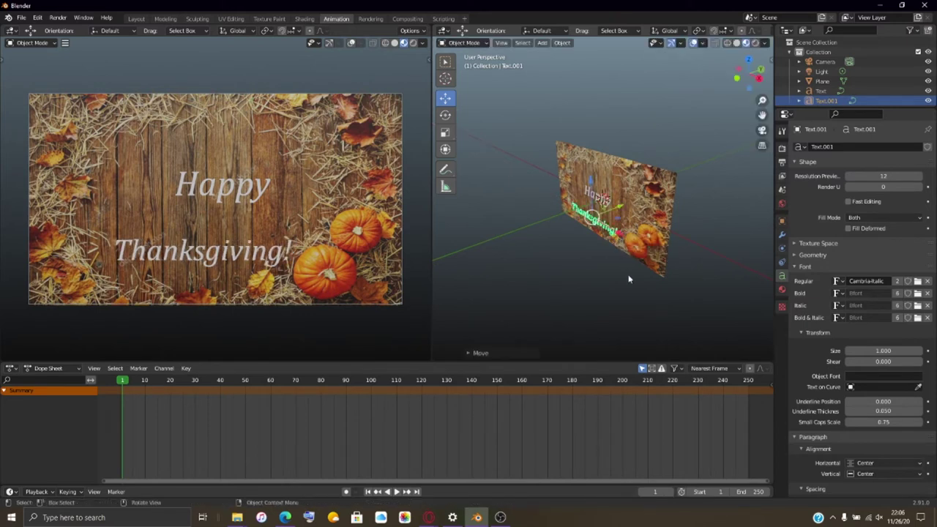
key("s")
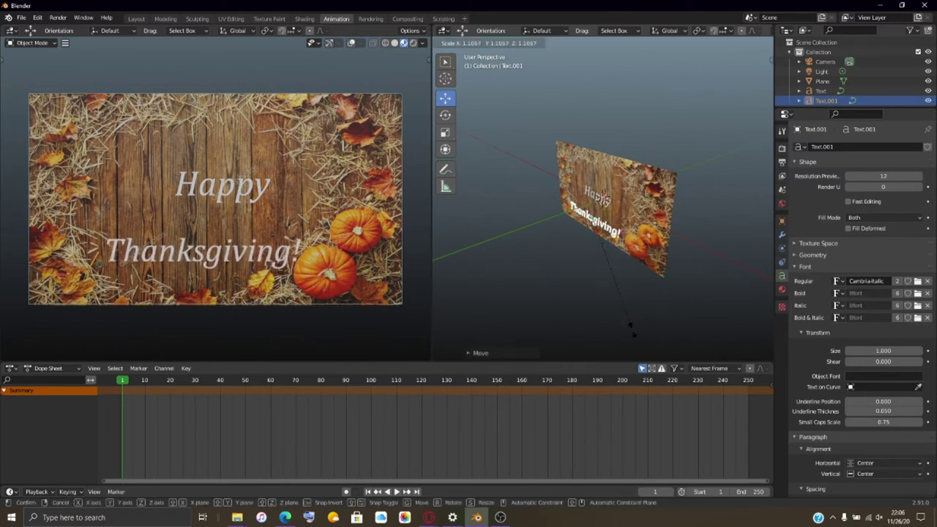
left_click(630, 331)
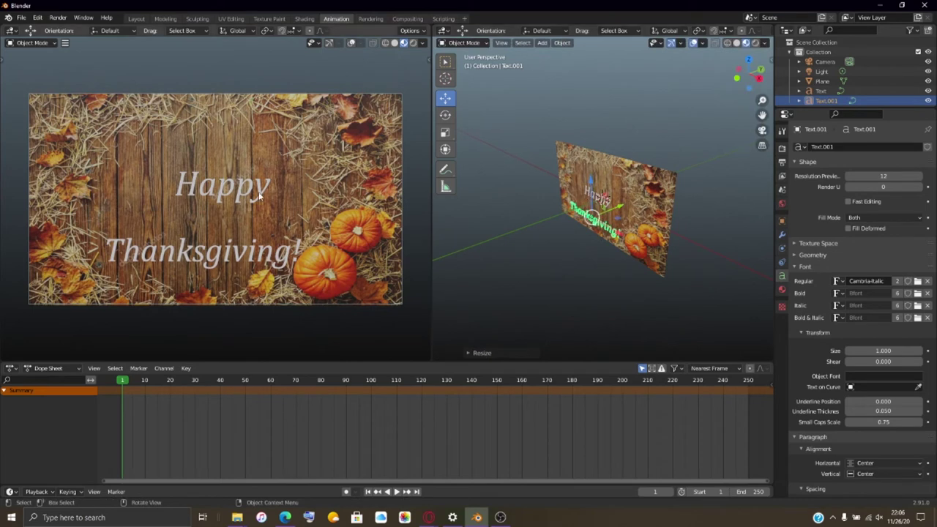
- Enlarge the "Happy" text uniformly by a factor of about 1.113
left_click(224, 187)
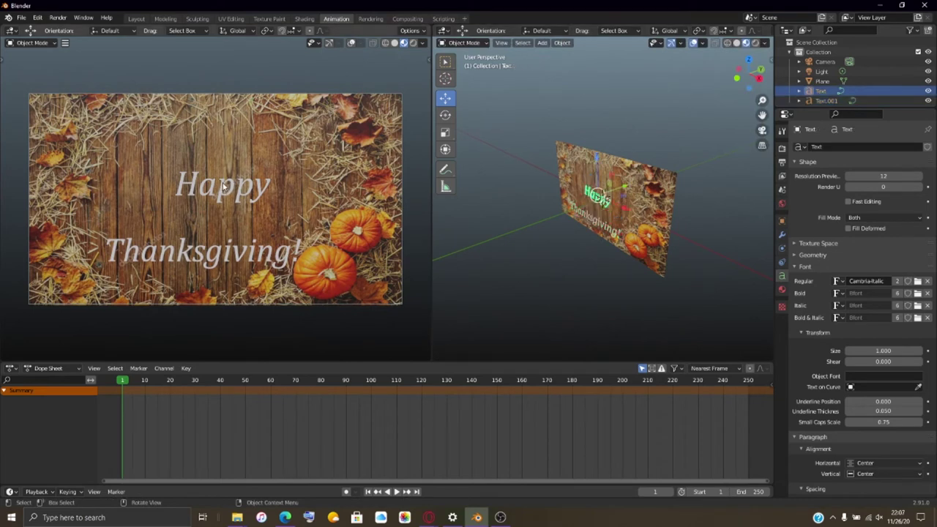
key("s")
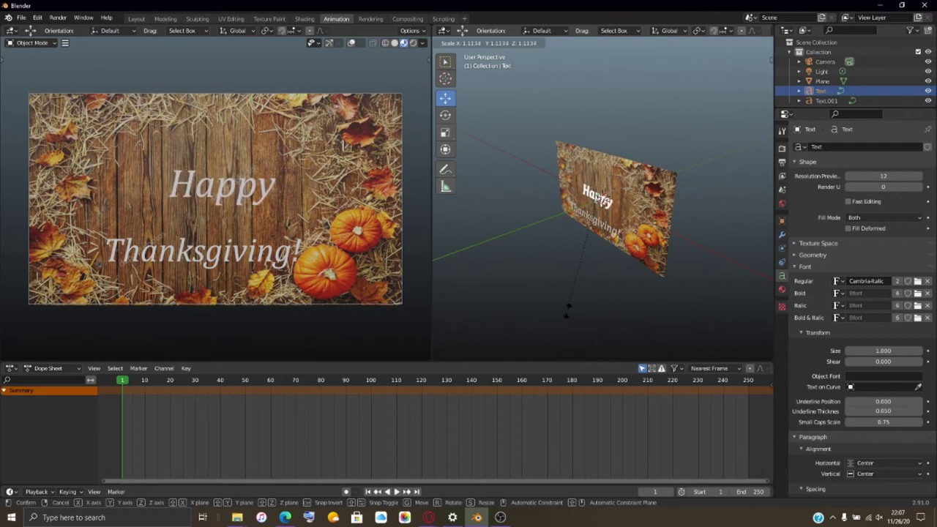
left_click(568, 311)
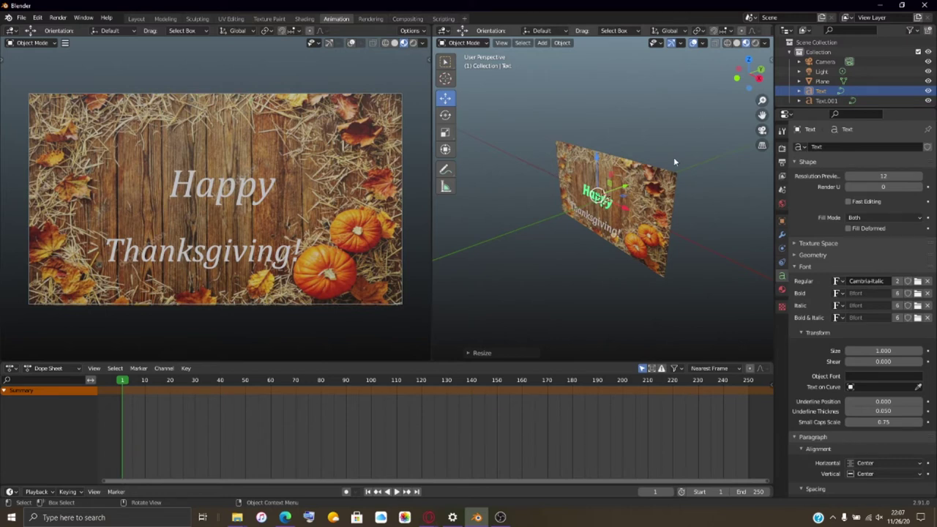
- Give the "Happy" text a new material with an orange-red base color and copy that color to its subsurface color
left_click(781, 290)
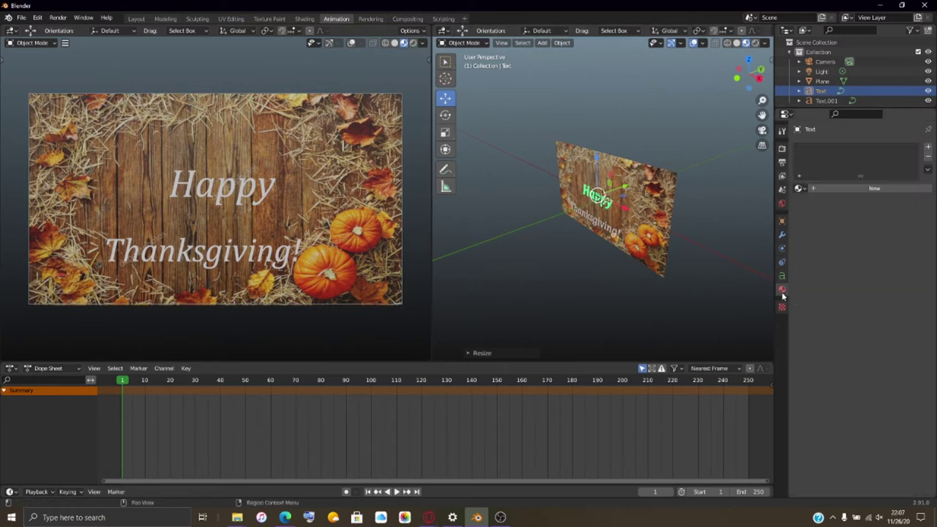
left_click(824, 189)
left_click(874, 291)
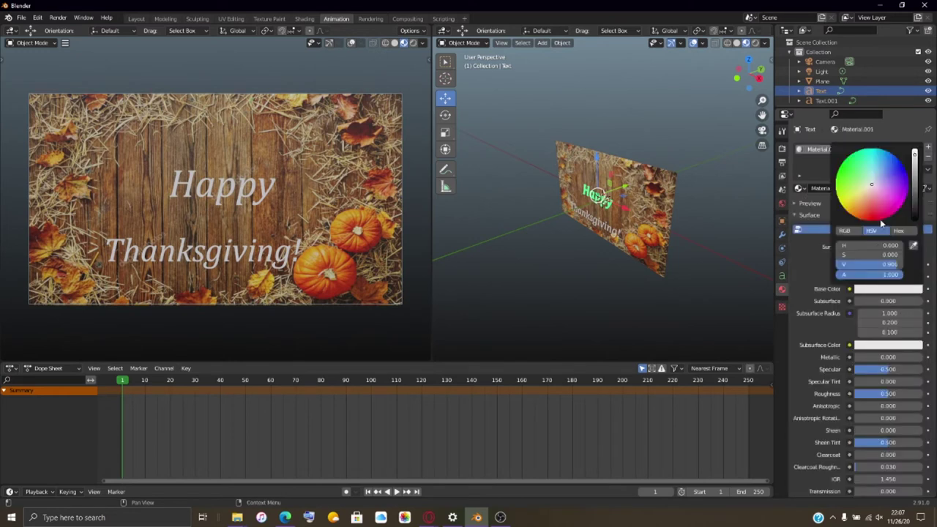
mouse_move(872, 185)
left_mouse_down()
mouse_move(907, 185)
mouse_move(897, 208)
mouse_move(861, 219)
left_mouse_up()
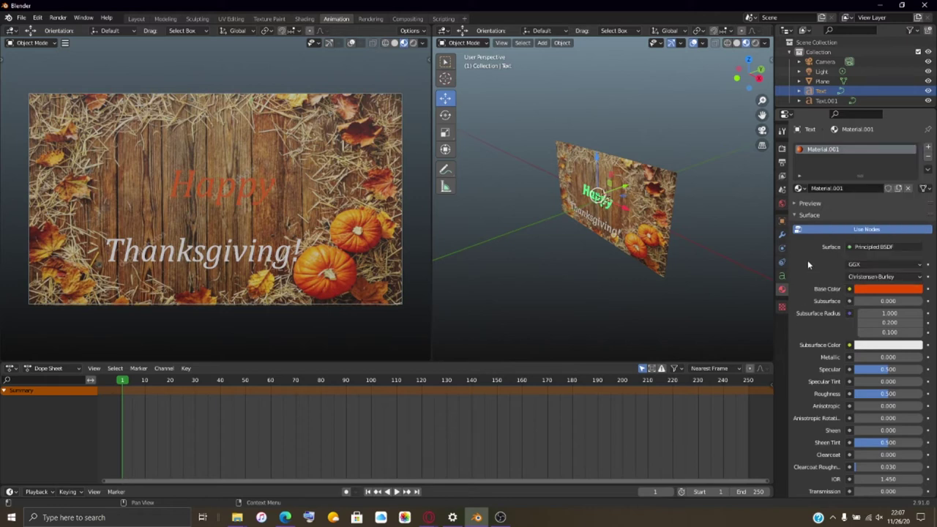
left_click(881, 347)
key("ctrl+v")
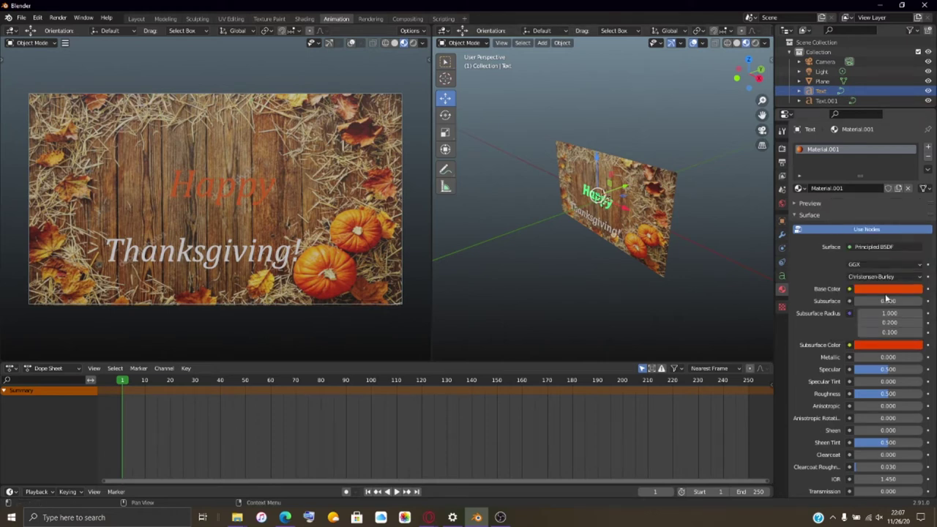
left_click(871, 247)
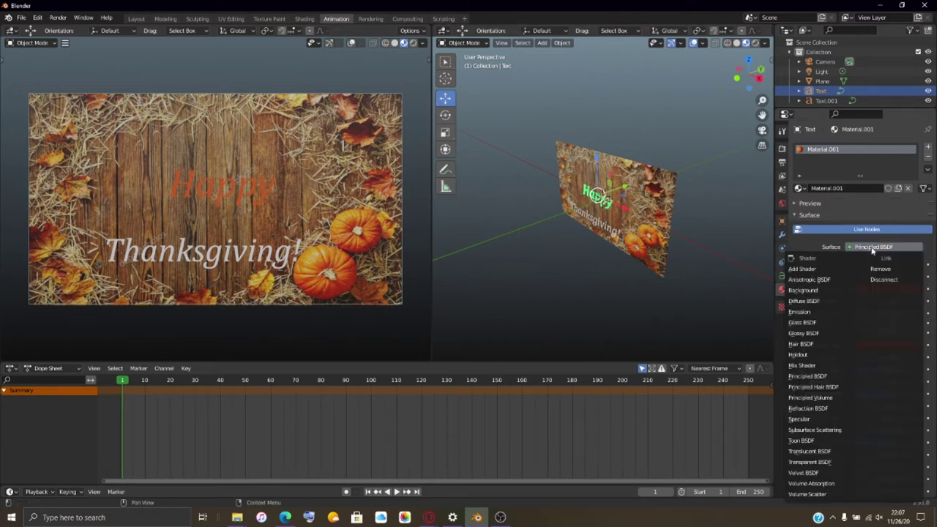
left_click(869, 265)
left_click(869, 267)
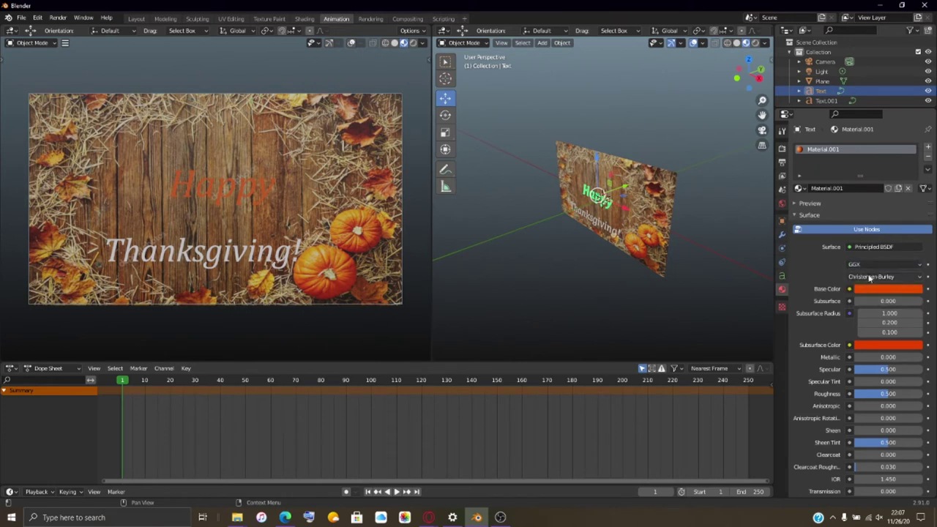
left_click(869, 277)
left_click(869, 277)
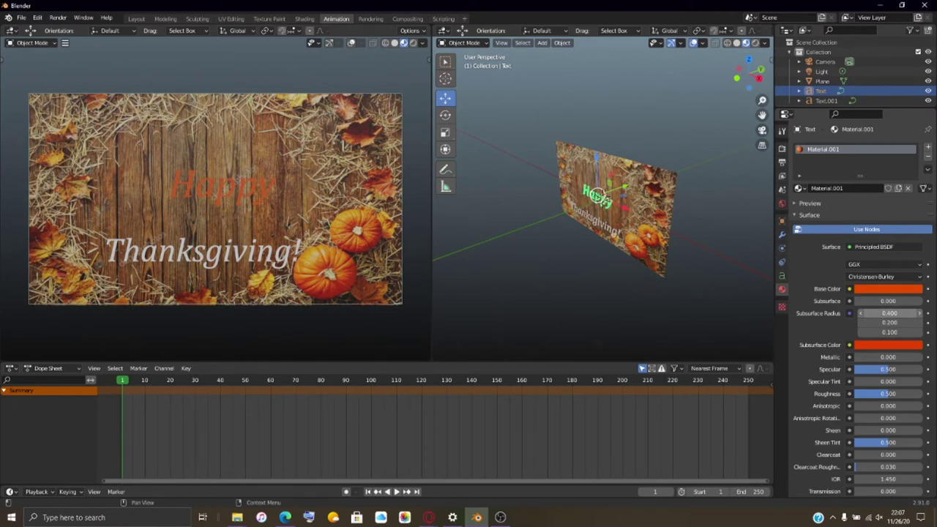
- Set the first Subsurface Radius value of the "Happy" material to 0.4 and lower its Specular to about 0.457
left_click(878, 313)
type("0.4")
key("Return")
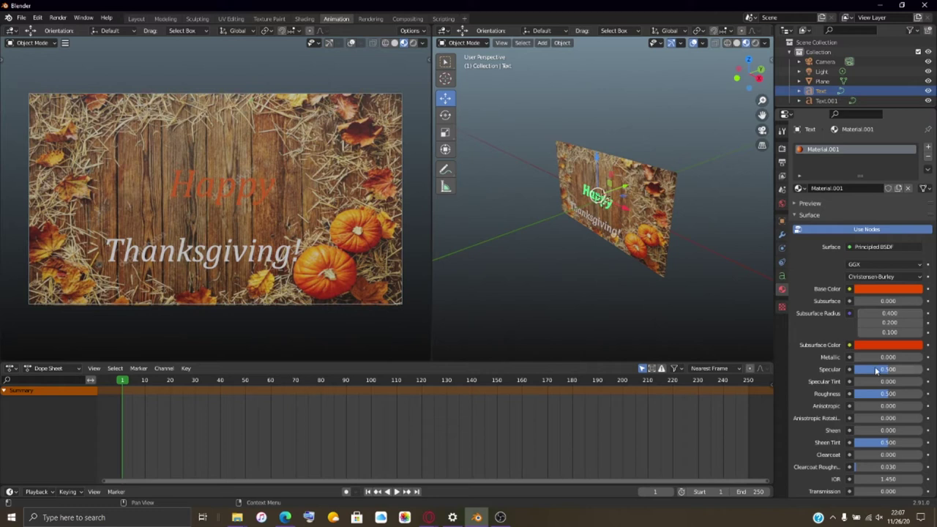
left_click_drag(882, 372, 877, 371)
- Try a Subsurface amount of about 0.163 on the "Happy" material and reset it to 0
left_click_drag(878, 301, 854, 300)
left_click(850, 301)
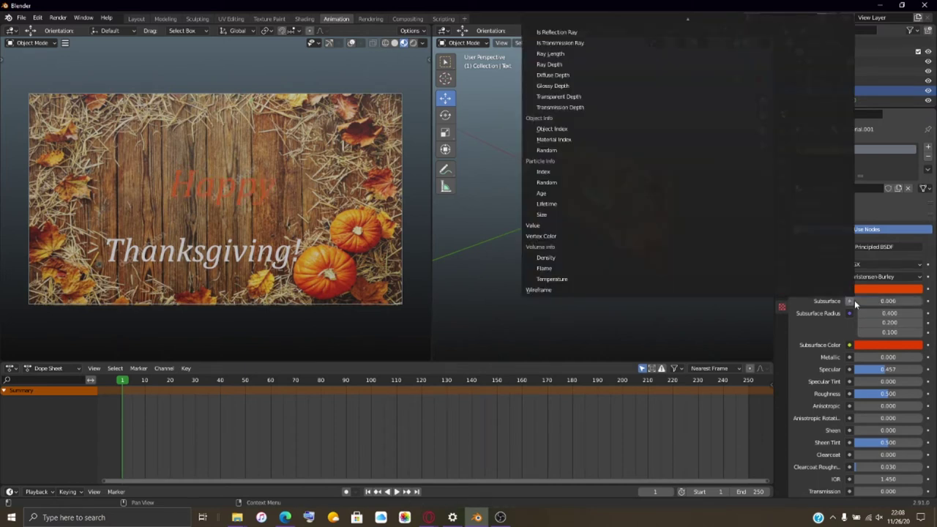
double_click(885, 301)
type("0.0")
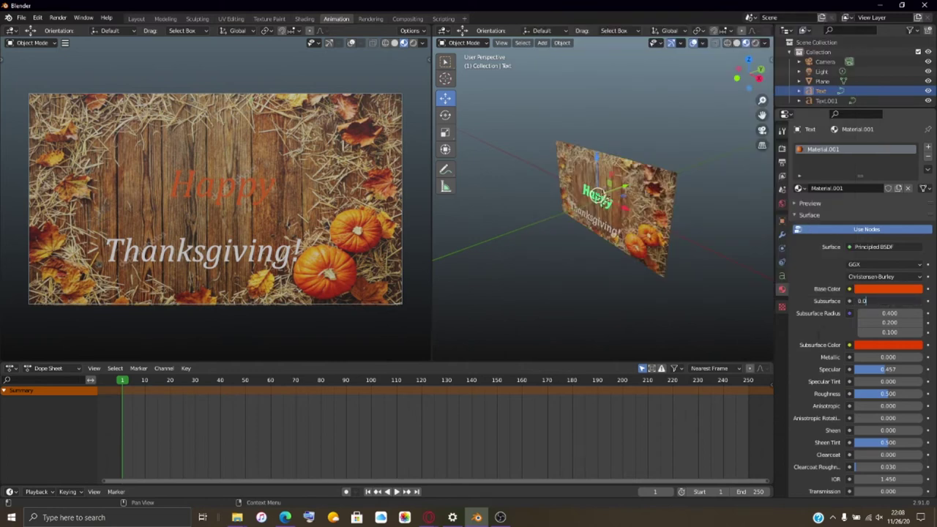
key("Return")
left_click_drag(886, 302, 899, 301)
left_click(888, 300)
left_click(893, 300)
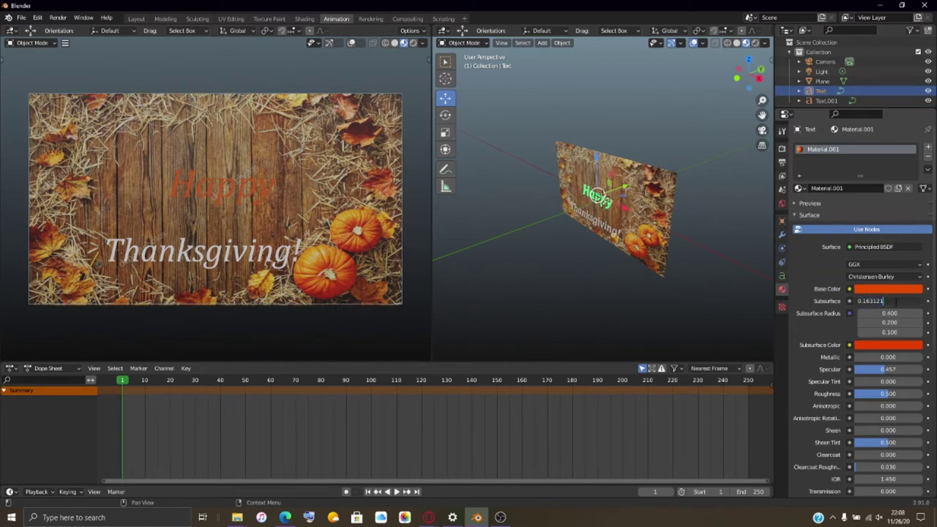
key("BackSpace")
key("BackSpace")
key("BackSpace")
key("BackSpace")
key("BackSpace")
key("BackSpace")
key("BackSpace")
key("Return")
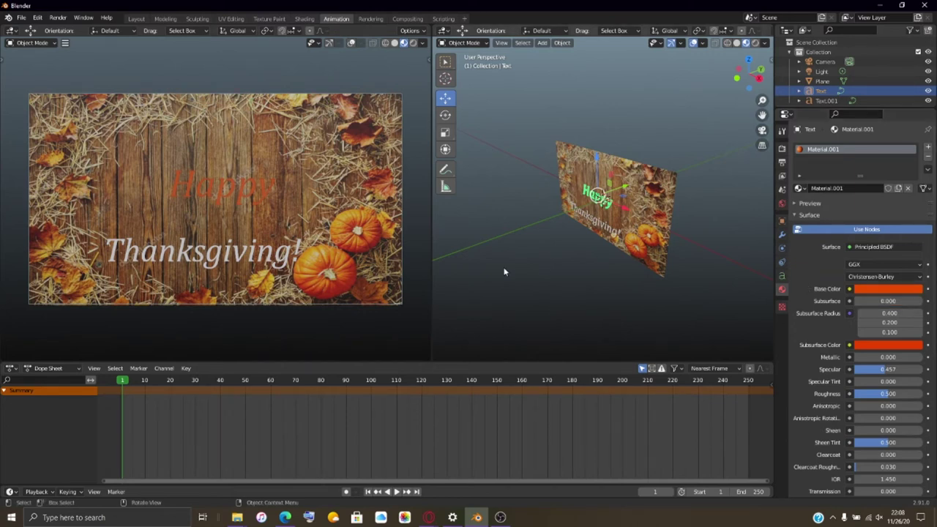
- Select the "Thanksgiving!" text and assign it the existing orange-red Material.001
right_click(284, 260)
key("Escape")
left_click(218, 255)
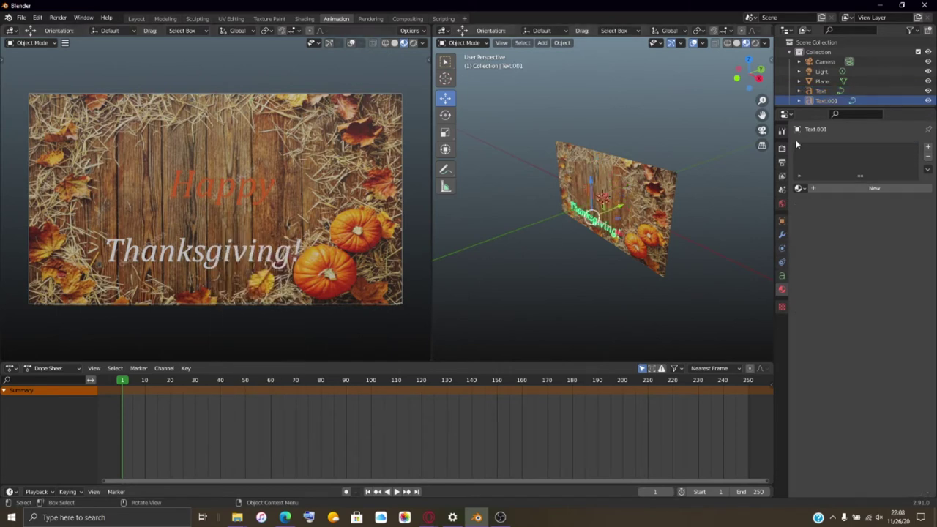
left_click(800, 189)
left_click(823, 212)
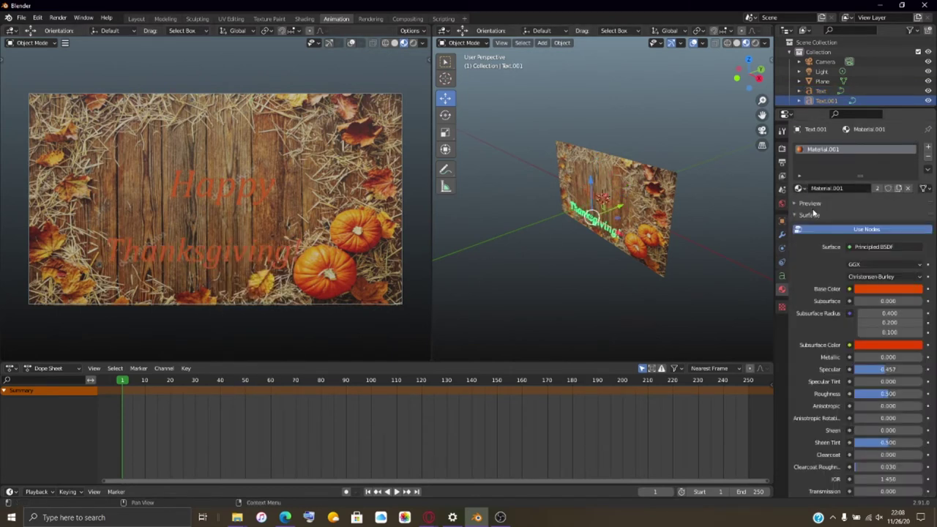
- Select the "Thanksgiving!" text and raise it slightly along the Z axis, closer to the "Happy" text
left_click(228, 247)
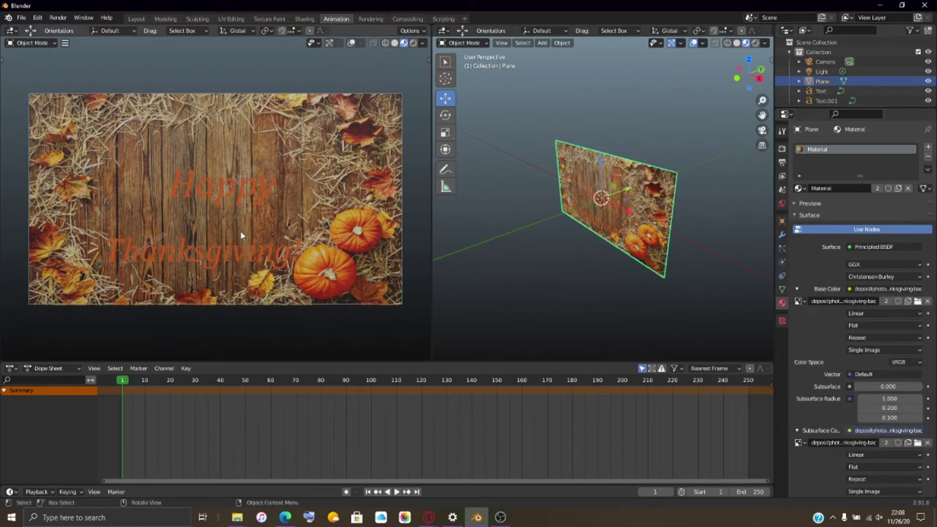
left_click(599, 155)
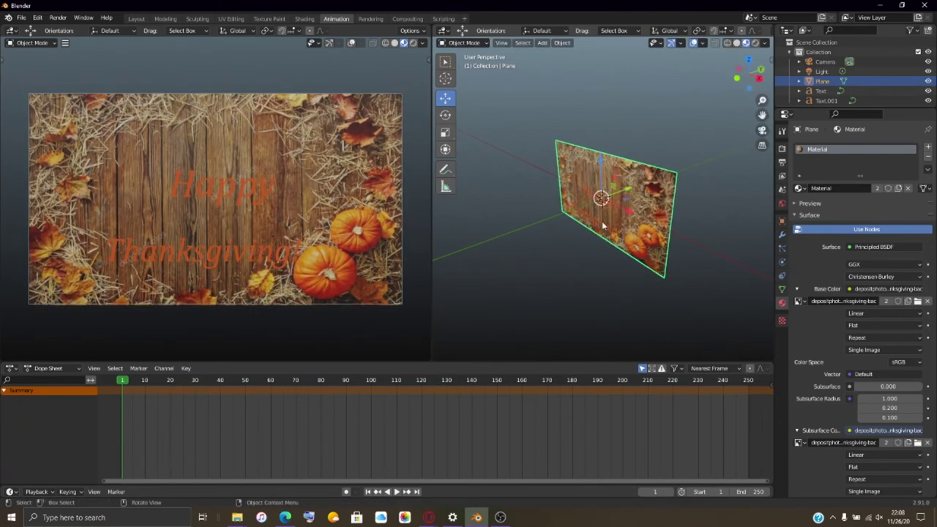
left_click(604, 224)
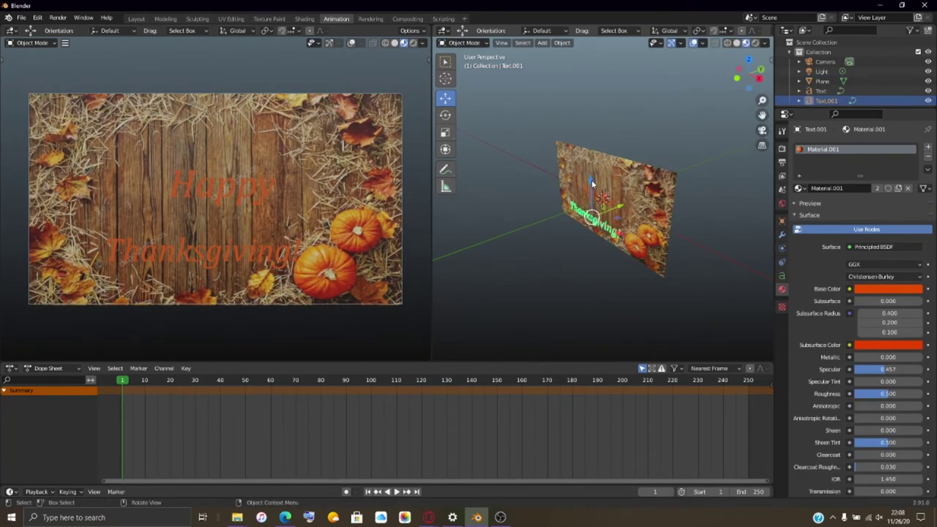
left_click_drag(592, 181, 589, 171)
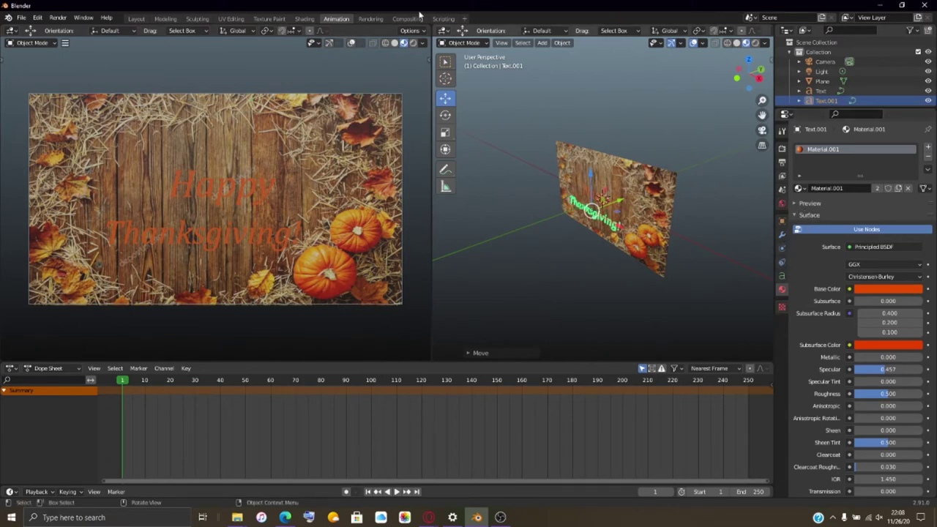
- Switch the scene's render engine from Eevee to Cycles
left_click(781, 130)
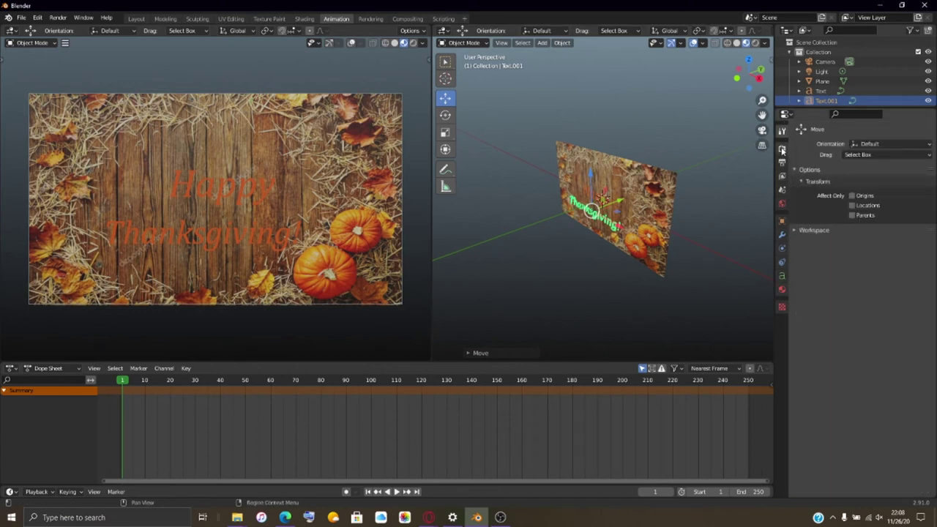
left_click(781, 150)
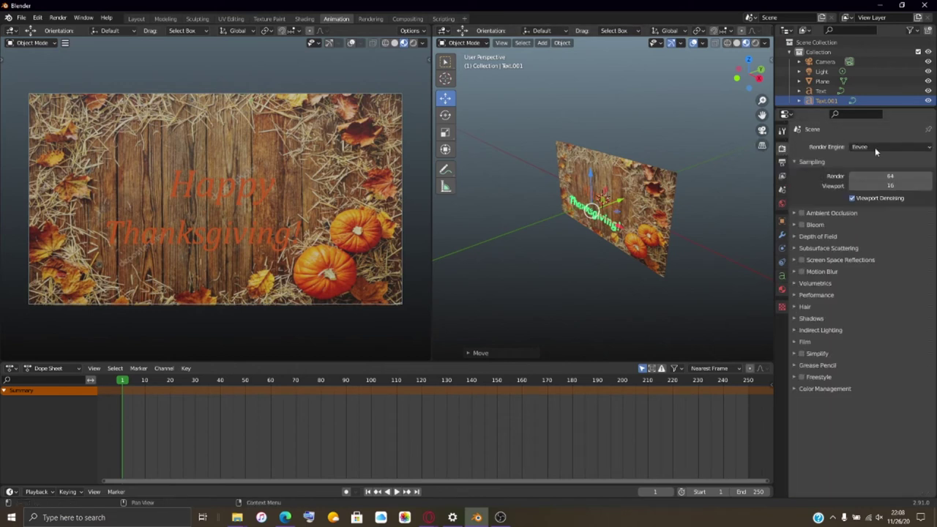
left_click(875, 148)
left_click(868, 182)
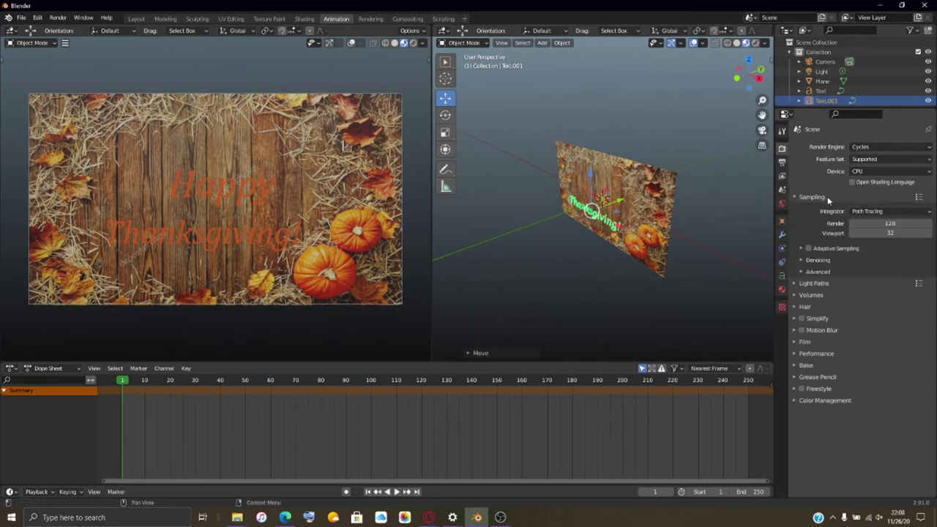
- Render a test image of frame 1 and close the render window
left_click(782, 130)
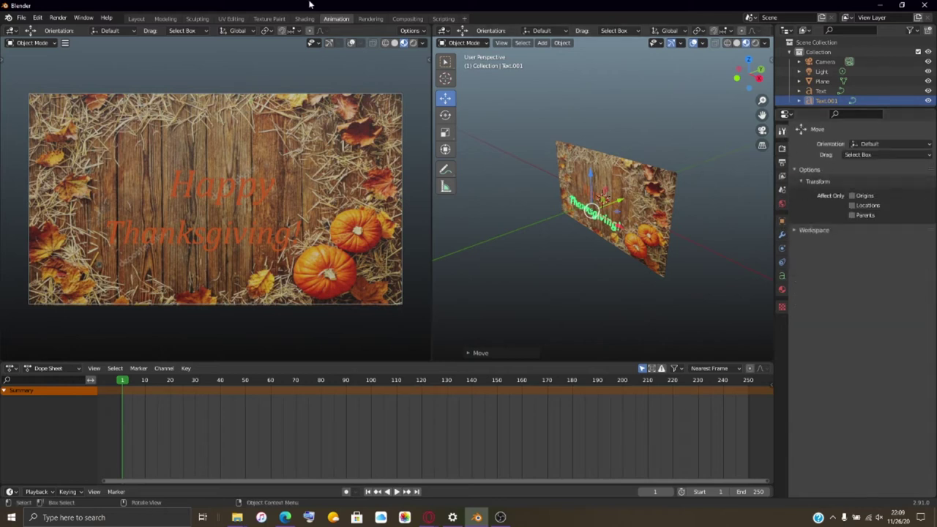
left_click(59, 19)
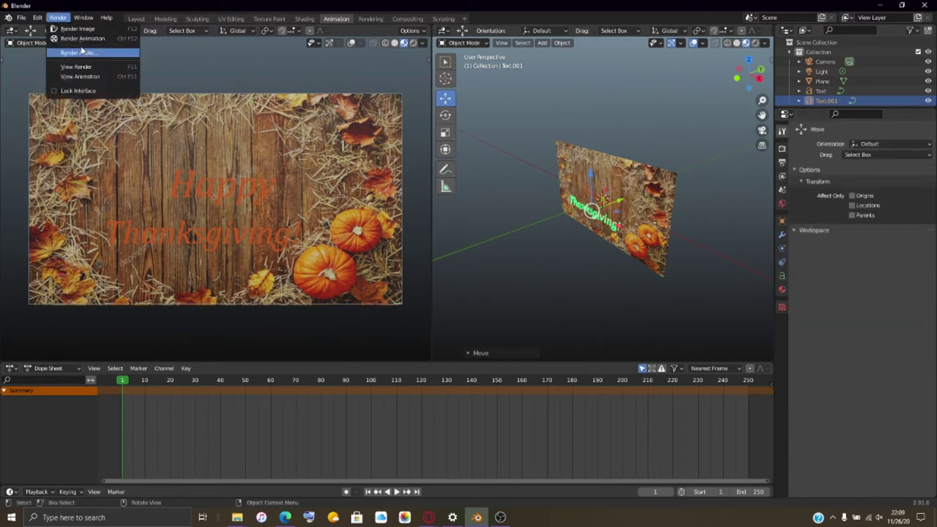
left_click(76, 29)
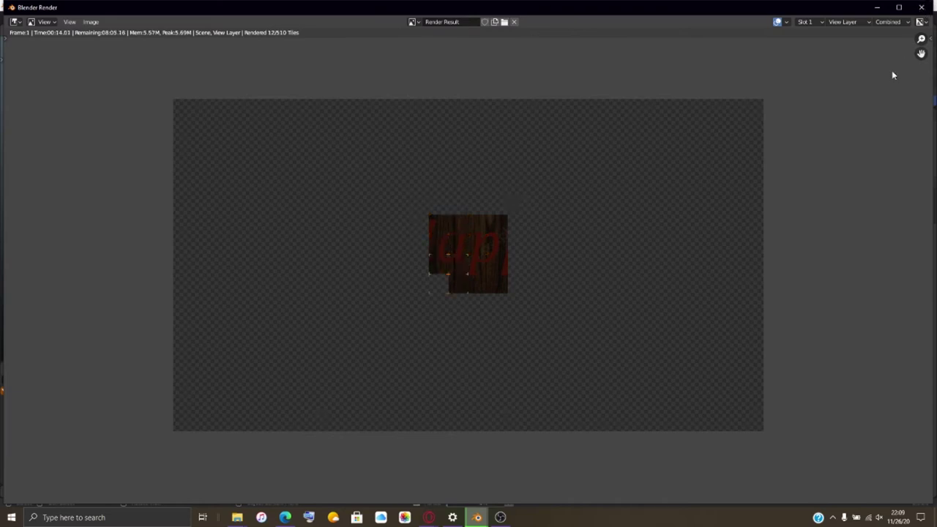
left_click(924, 9)
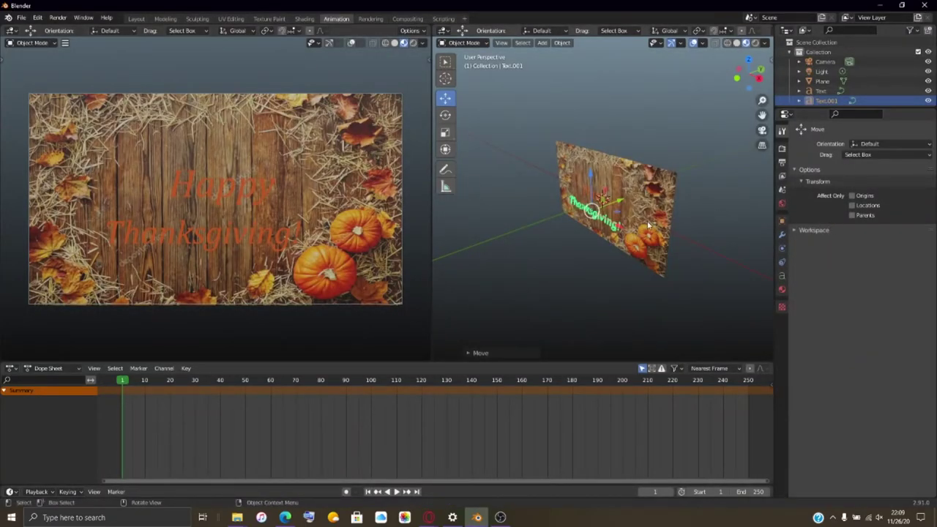
- Brighten the emission color of the background plane's material to a dark grey with a value of 0.143
left_click(659, 195)
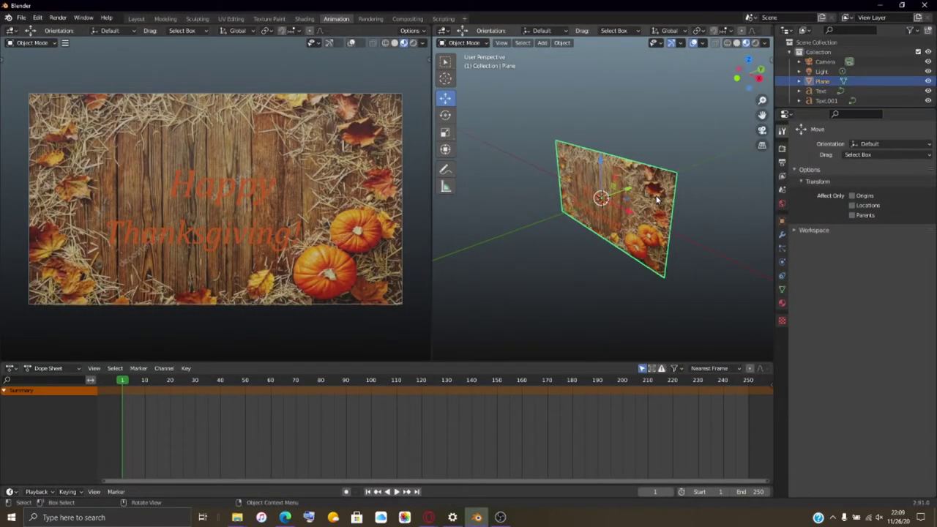
left_click(782, 302)
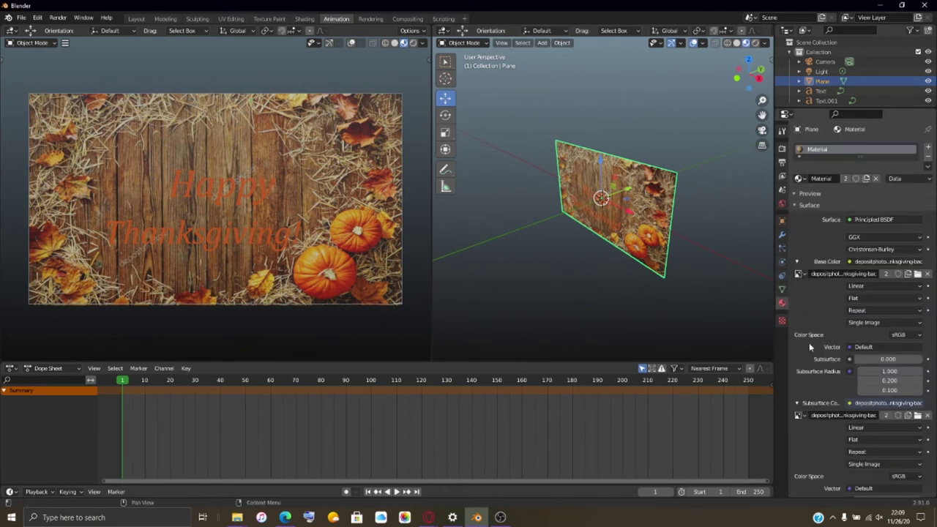
scroll(808, 343, "down", 7)
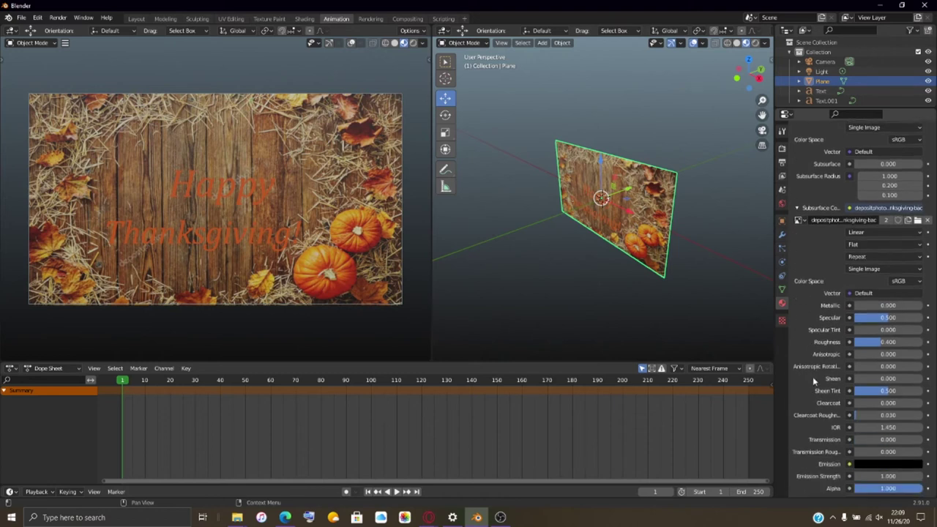
scroll(842, 388, "down", 4)
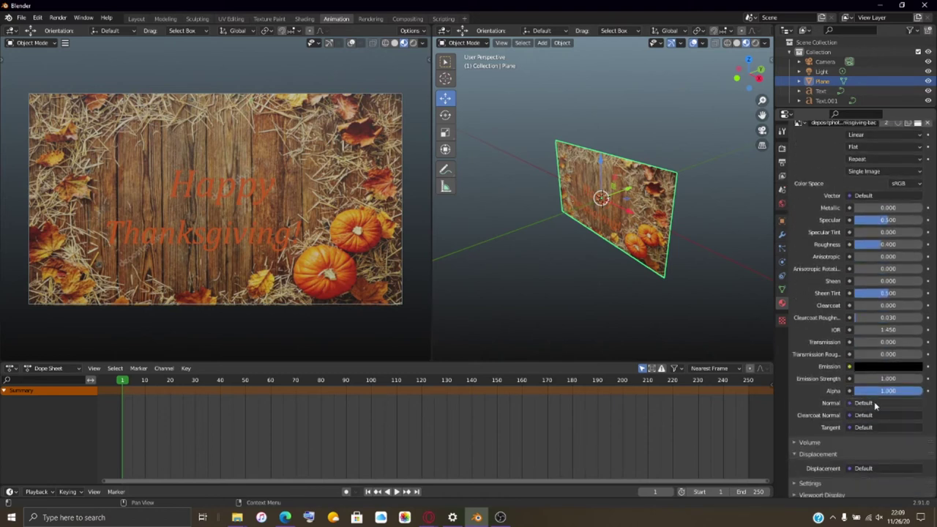
left_click(874, 365)
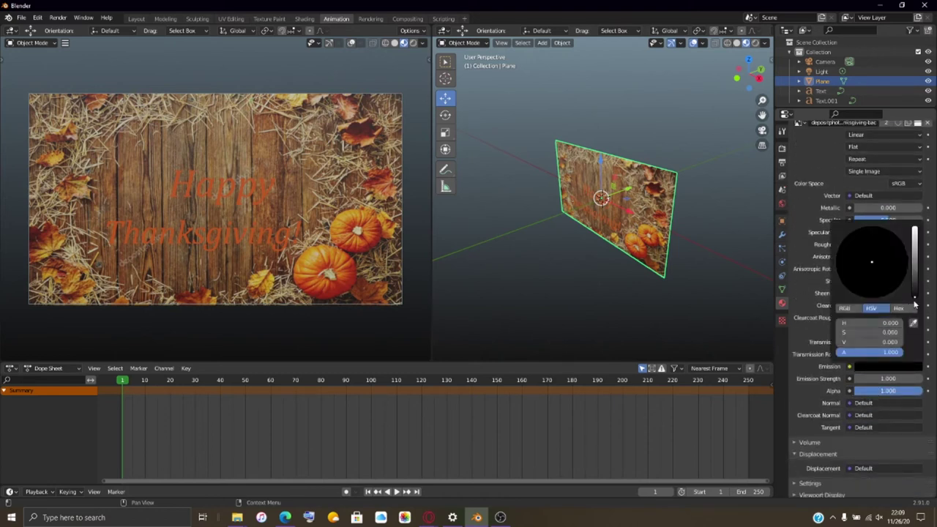
left_click_drag(914, 296, 905, 291)
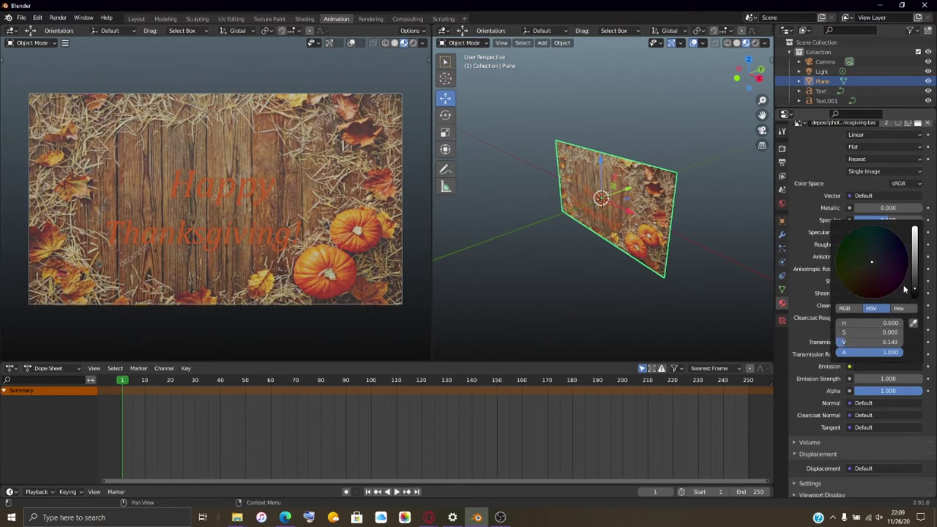
- Show the perspective viewport in rendered shading and render the image of frame 1 again
left_click(746, 43)
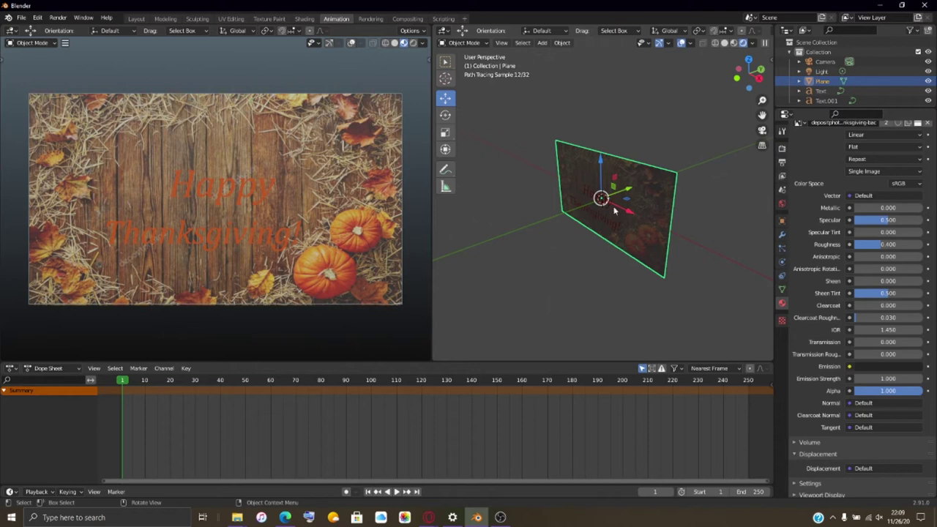
left_click(60, 18)
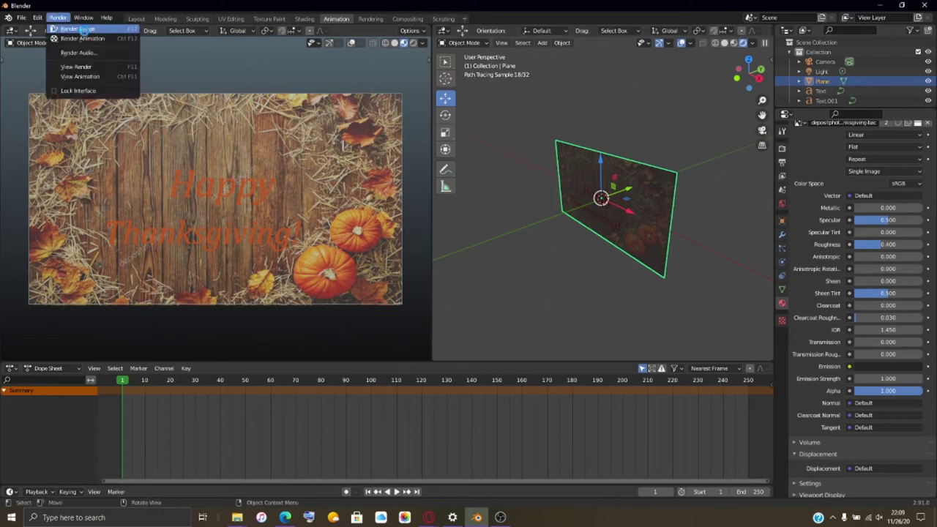
left_click(79, 28)
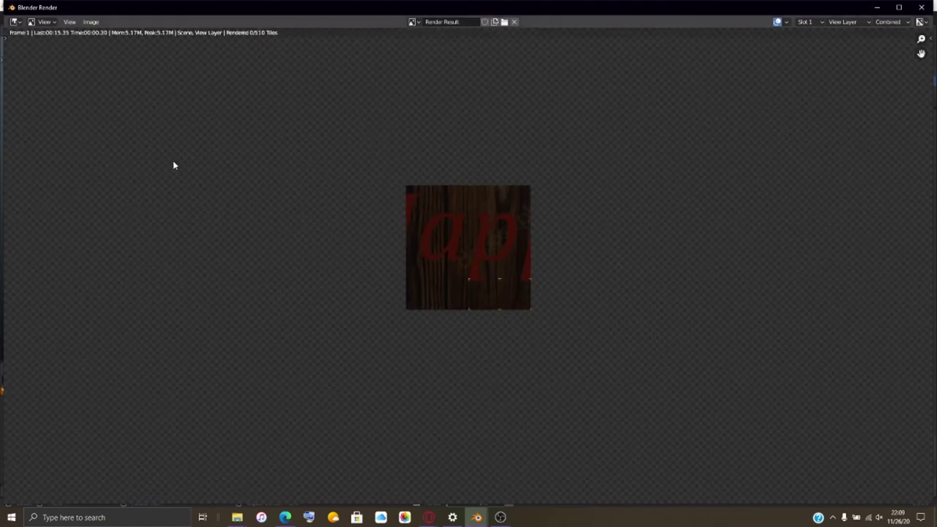
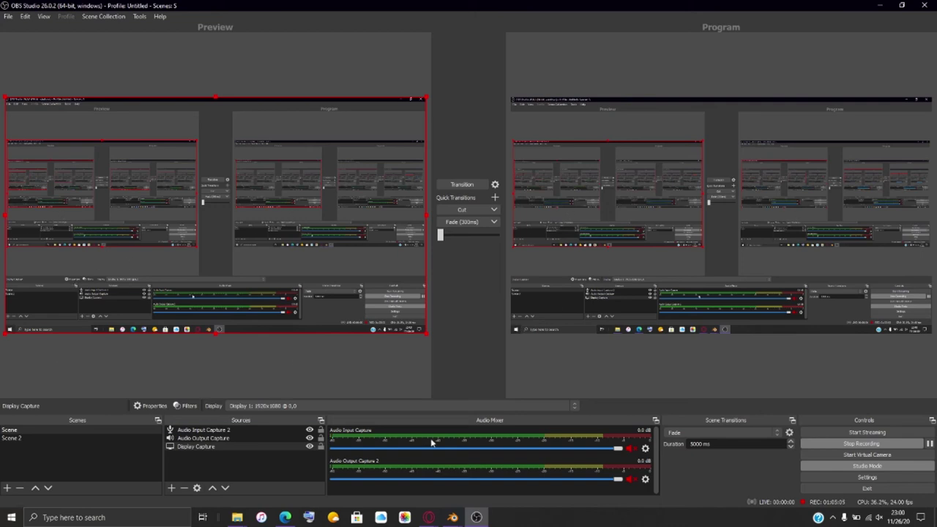
- Switch to Blender's render window, examine the whole finished frame, then close it and return to the scene
mouse_move(453, 517)
mouse_move(479, 470)
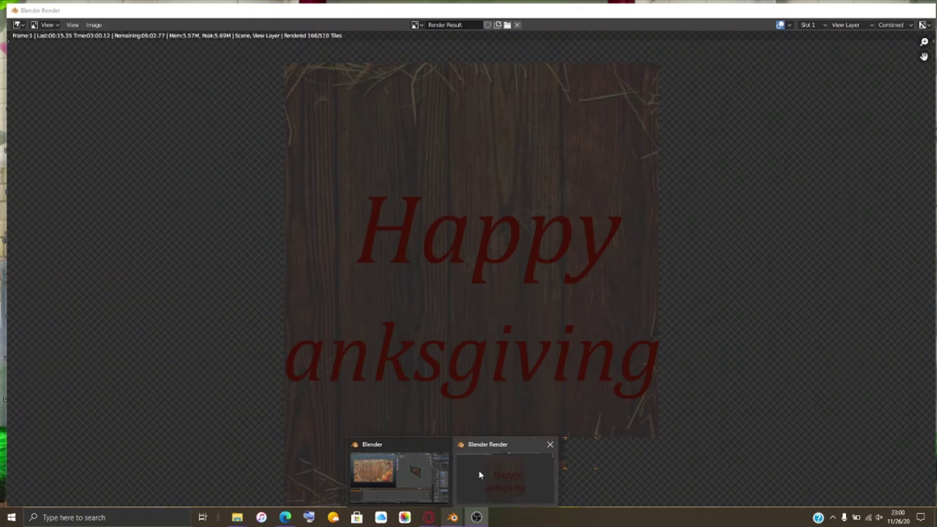
left_click(478, 469)
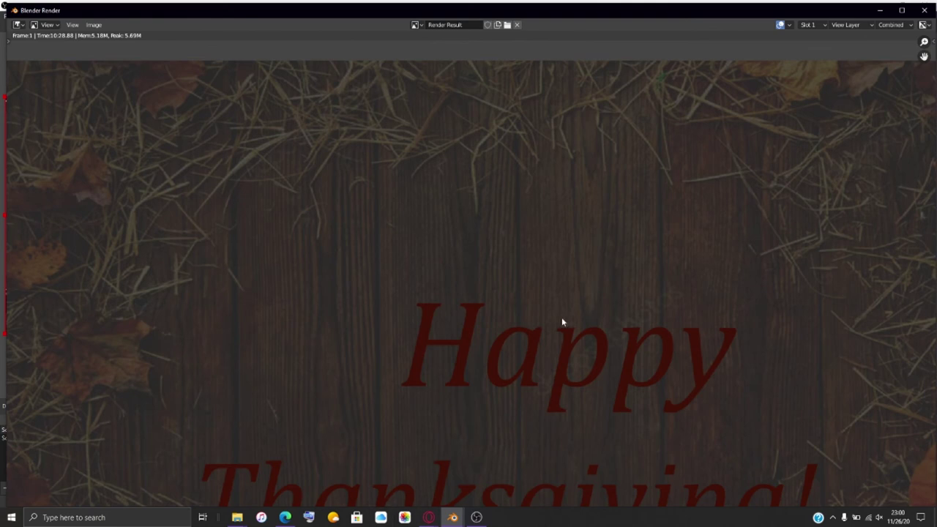
middle_click_drag(562, 317, 487, 247)
scroll(487, 246, "down", 4)
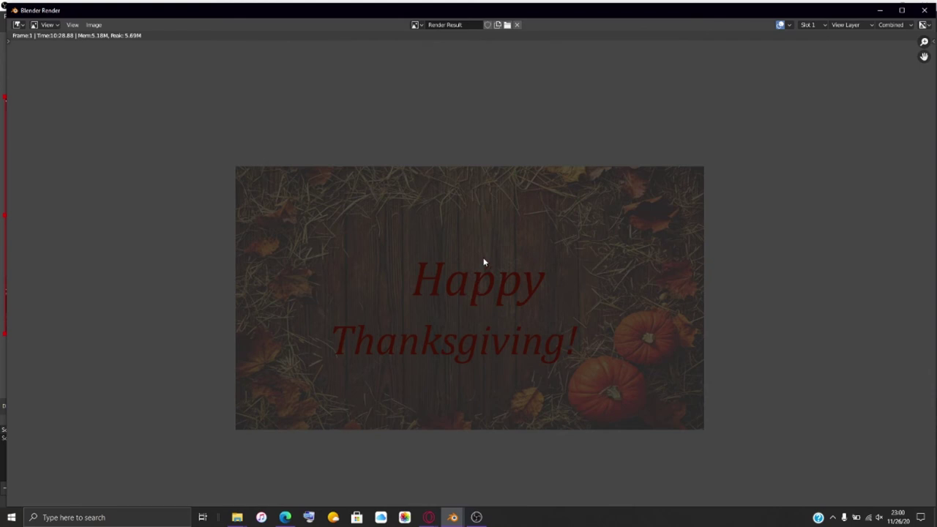
mouse_move(428, 517)
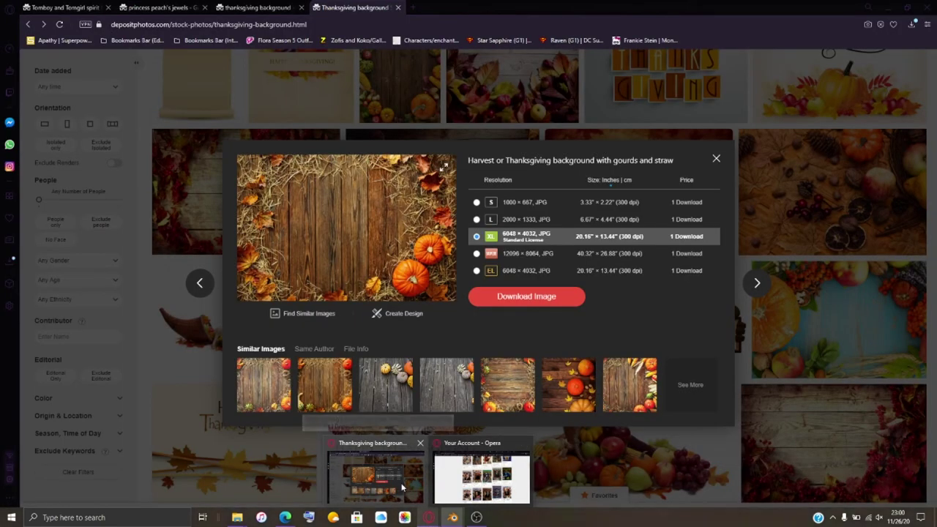
mouse_move(465, 471)
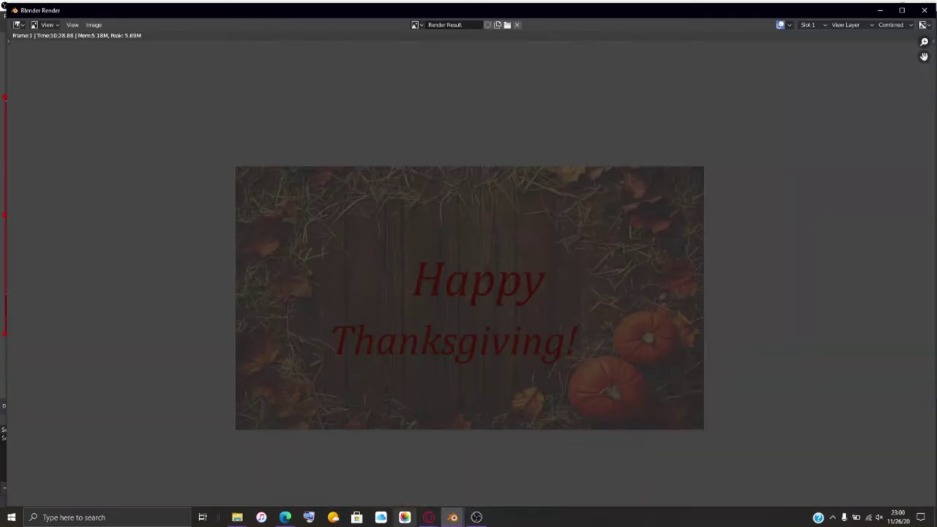
mouse_move(285, 517)
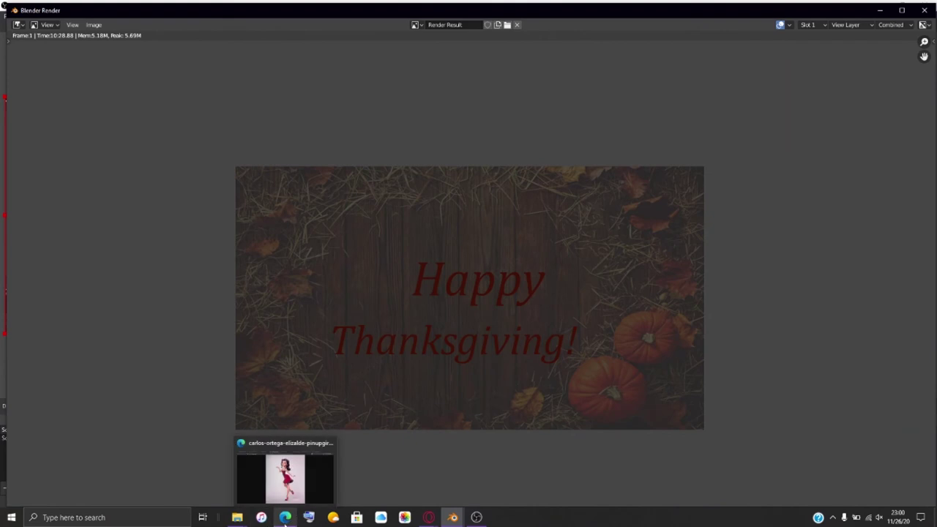
left_click(924, 11)
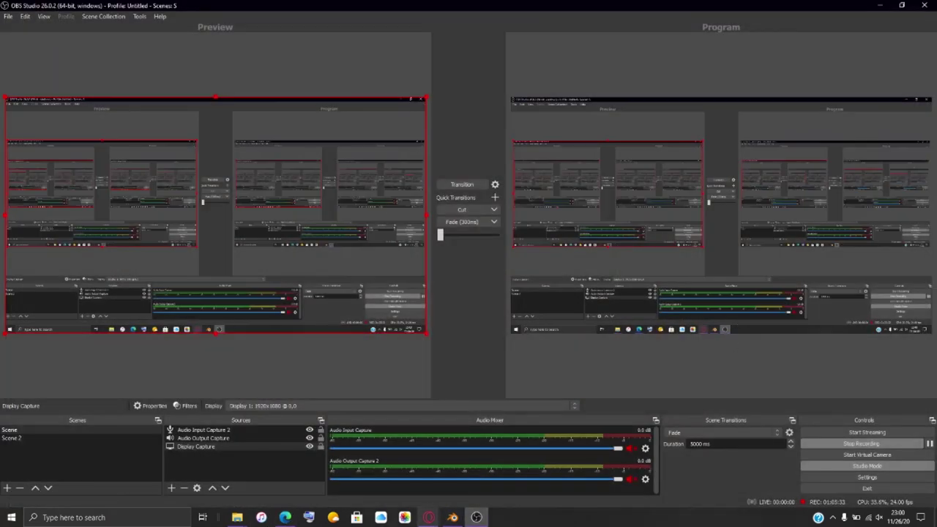
left_click(452, 518)
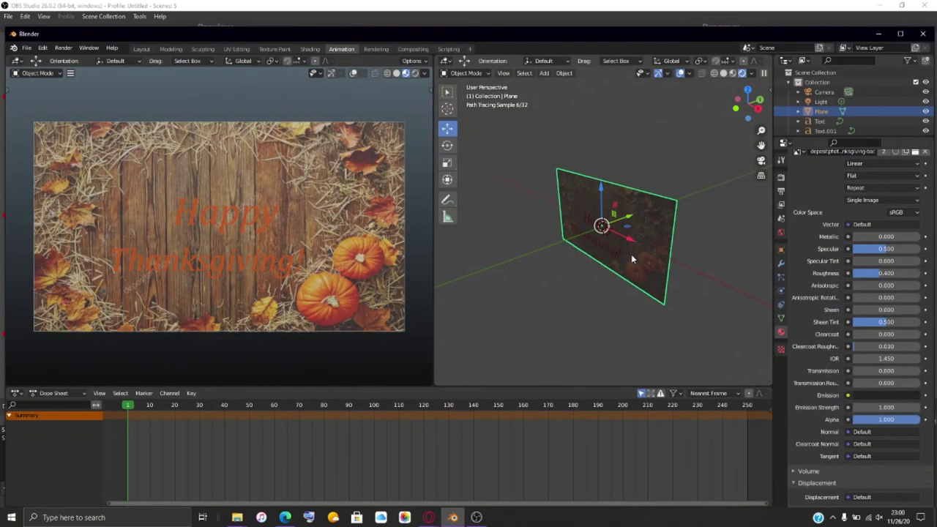
- Slightly darken the emission color of the background plane's material
scroll(631, 254, "up", 5)
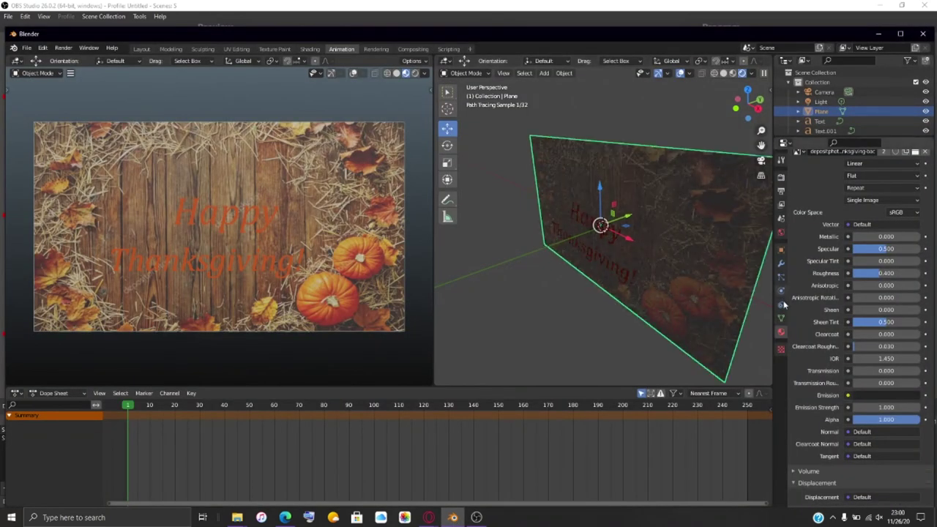
left_click(883, 395)
left_click_drag(913, 320, 913, 327)
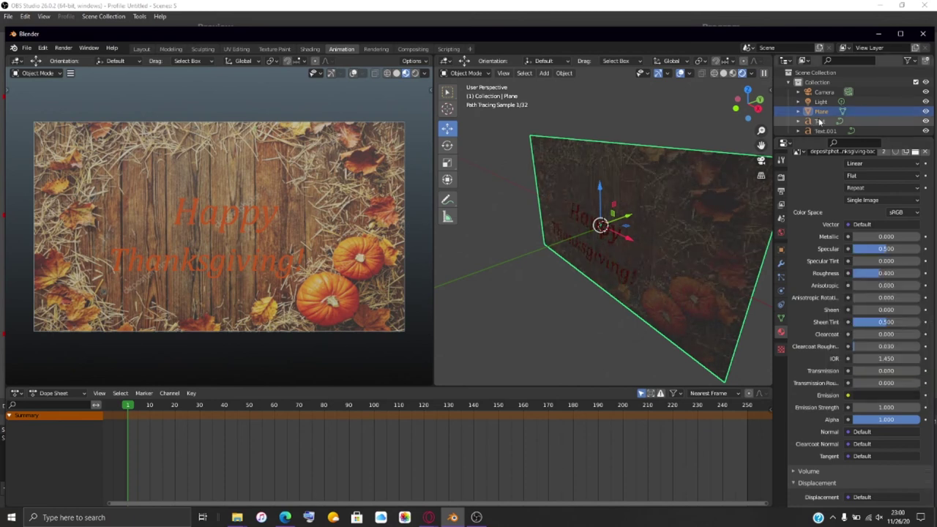
- Give the "Happy" text's material an orange-red emission color with hue 0.037, saturation 1.000 and value 1.000
left_click(819, 122)
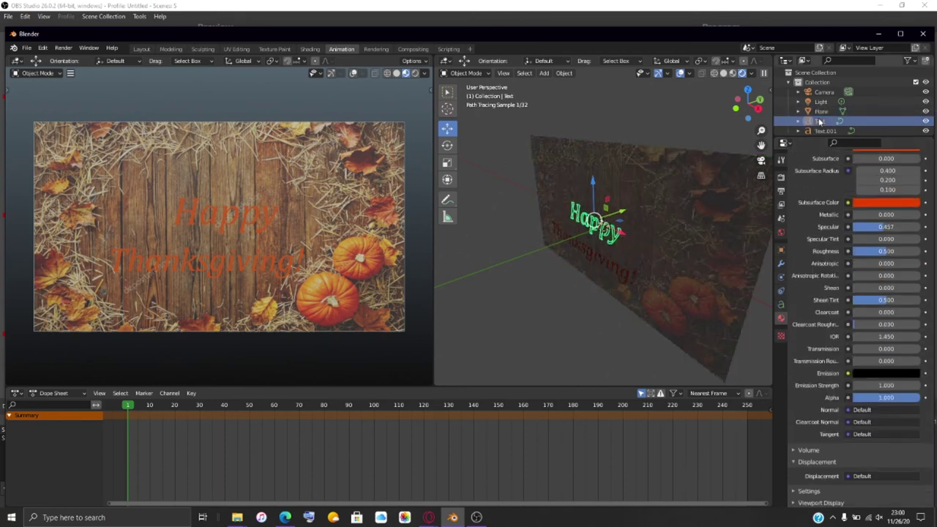
left_click(885, 374)
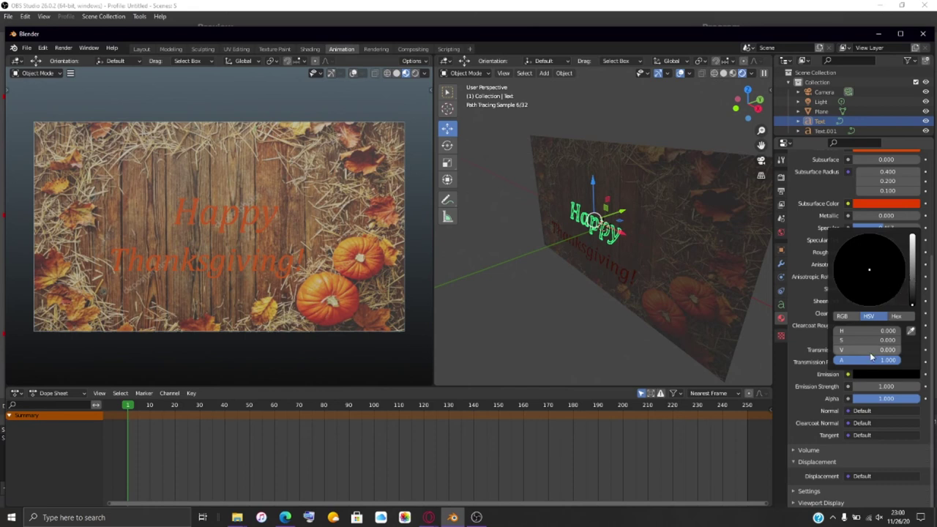
left_click_drag(915, 302, 912, 235)
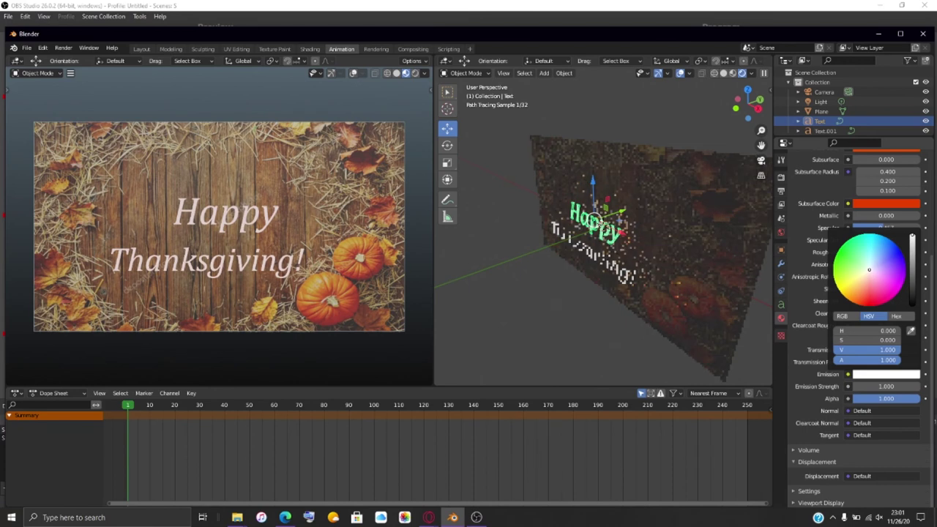
left_click_drag(870, 273, 861, 303)
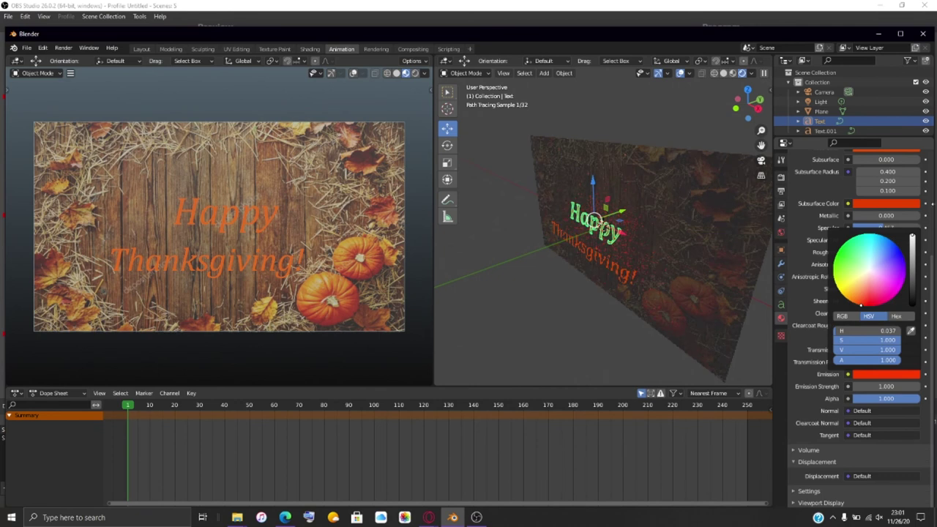
- Darken the text's emission color to a deeper red and render the image of frame 1 again
left_click(878, 374)
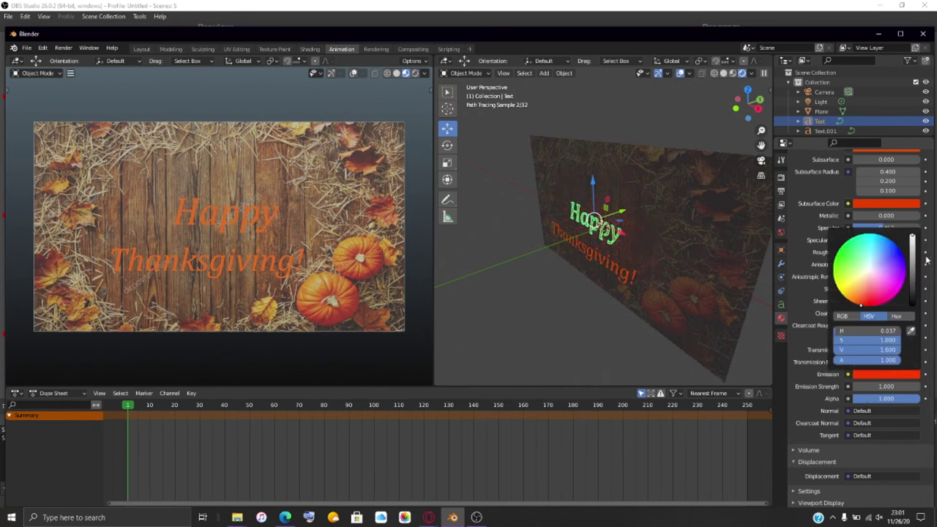
left_click_drag(878, 350, 874, 349)
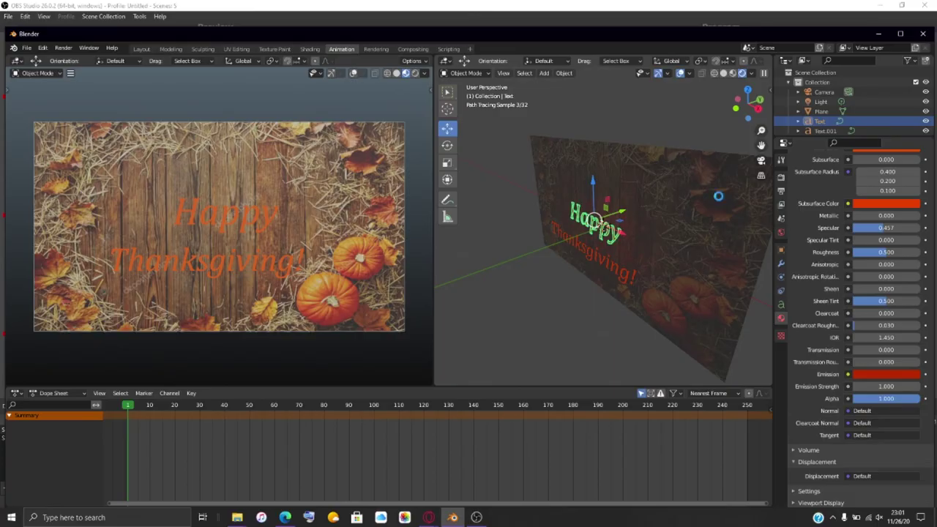
key("F12")
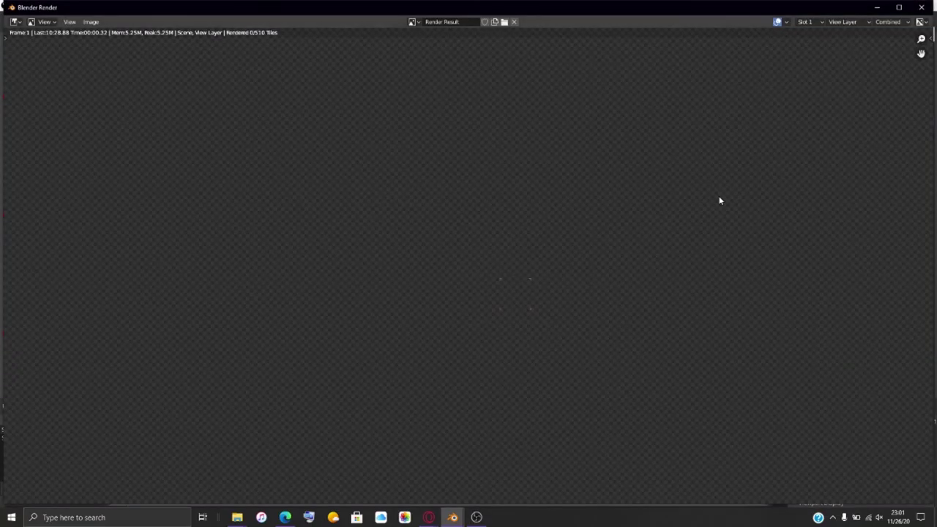